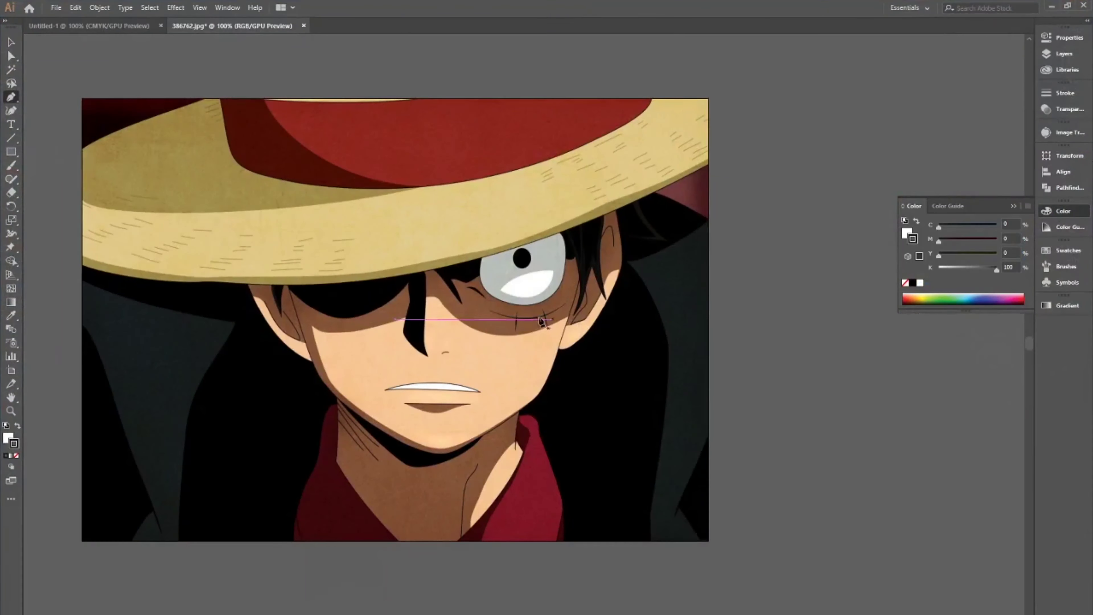
# - Scroll the view over the placed 386762.jpg Luffy reference image
pyautogui.scroll(1, 217, 262)
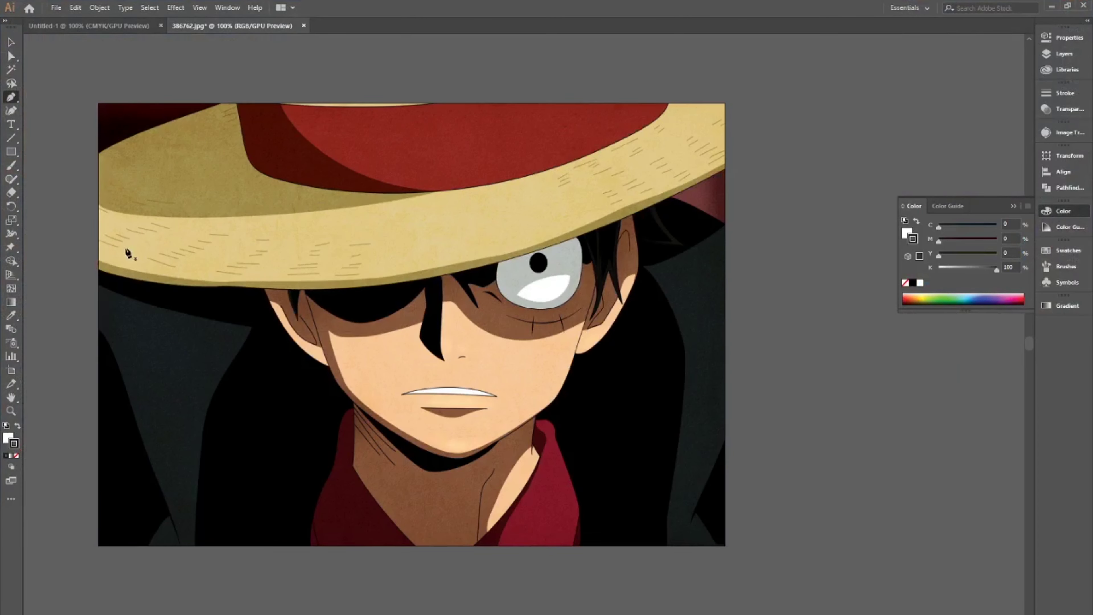
# - Apply the 50% opacity and start a black-stroked Pen path at the brim's left end
pyautogui.press('Return')
pyautogui.press('p')
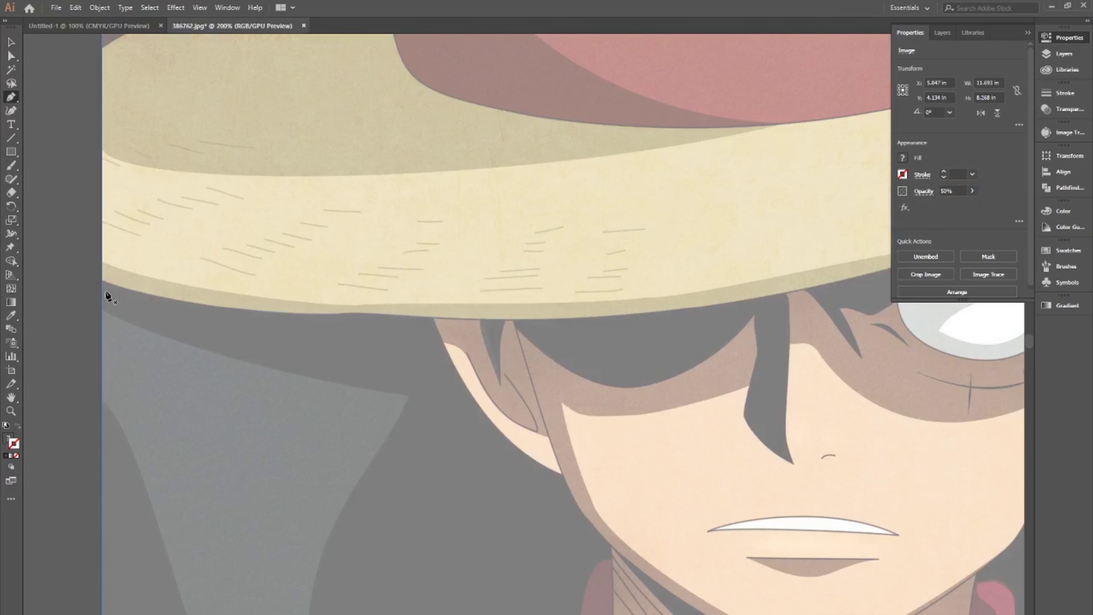
pyautogui.click(102, 280)
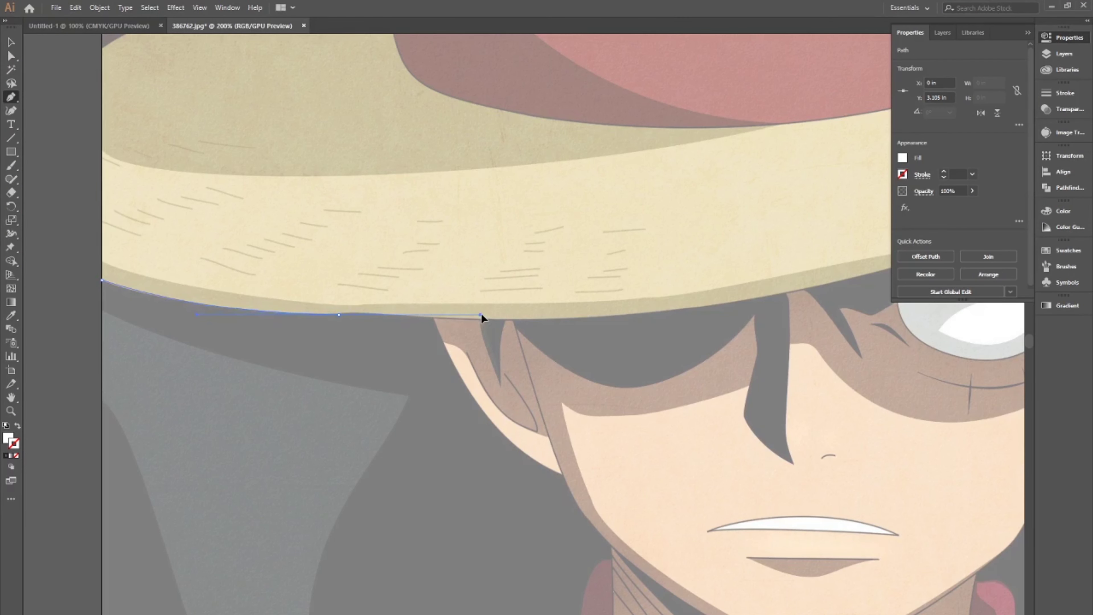
pyautogui.hotkey('shift', 'x')
pyautogui.click(6, 455)
pyautogui.scroll(4, 376, 319)
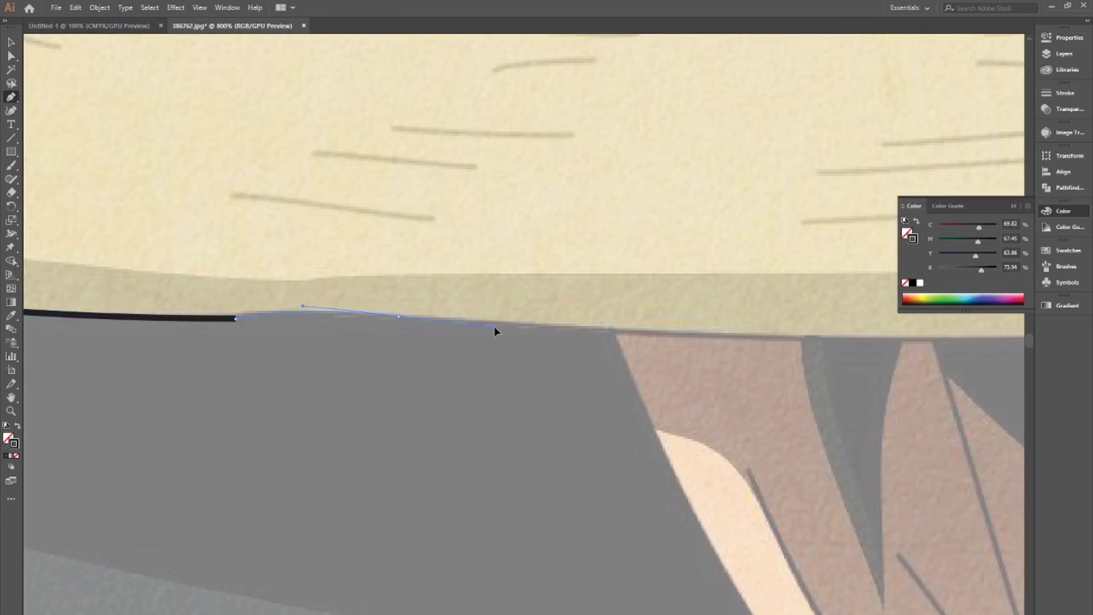
pyautogui.scroll(-5, 495, 327)
pyautogui.scroll(3, 248, 327)
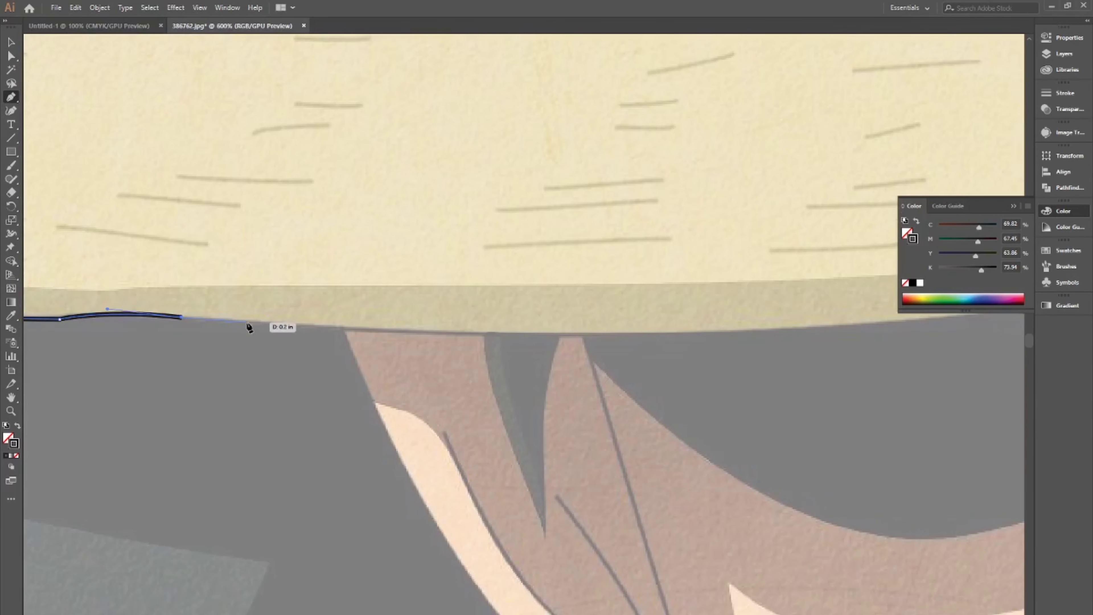
pyautogui.scroll(-3, 248, 321)
# - Curve the first outline along the brim's lower edge and deselect the finished path
pyautogui.moveTo(450, 321); pyautogui.dragTo(455, 325)
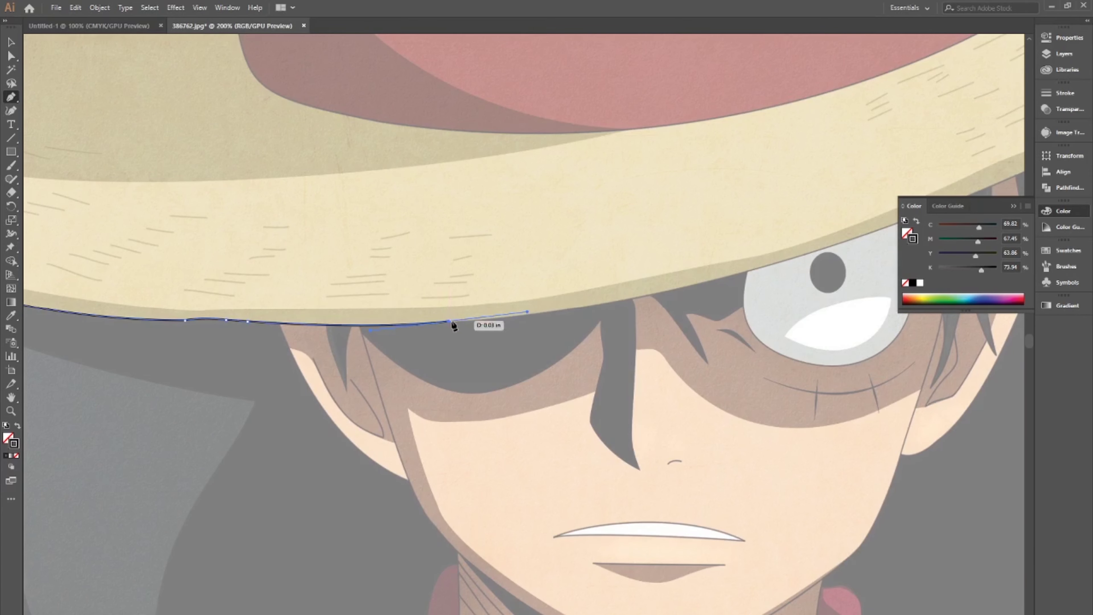
pyautogui.scroll(-1, 552, 317)
pyautogui.moveTo(574, 265); pyautogui.dragTo(937, 85)
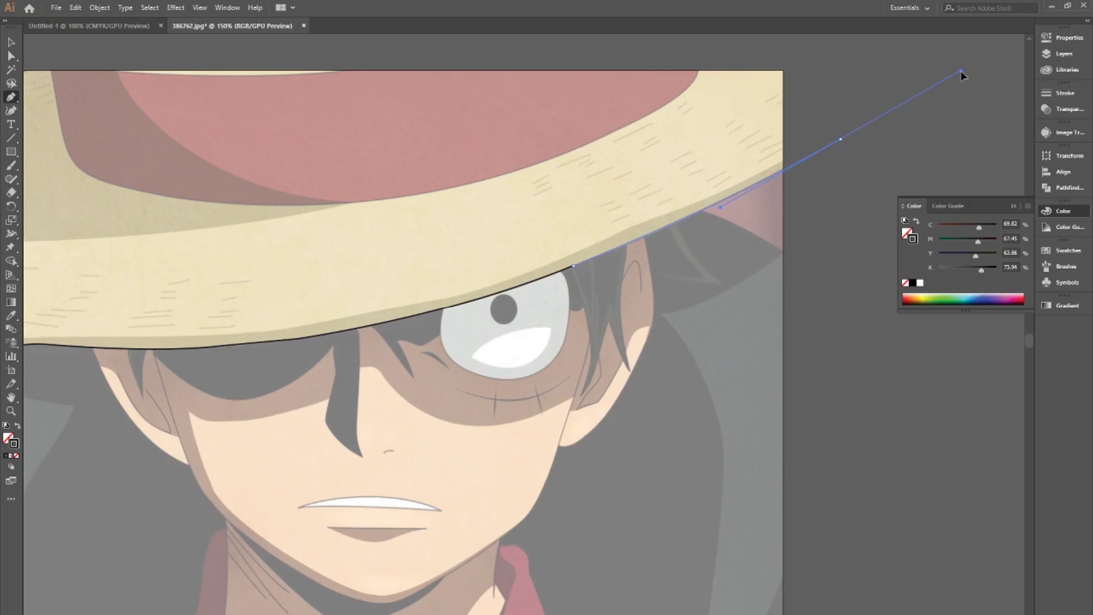
pyautogui.scroll(1, 835, 176)
pyautogui.scroll(-1, 550, 180)
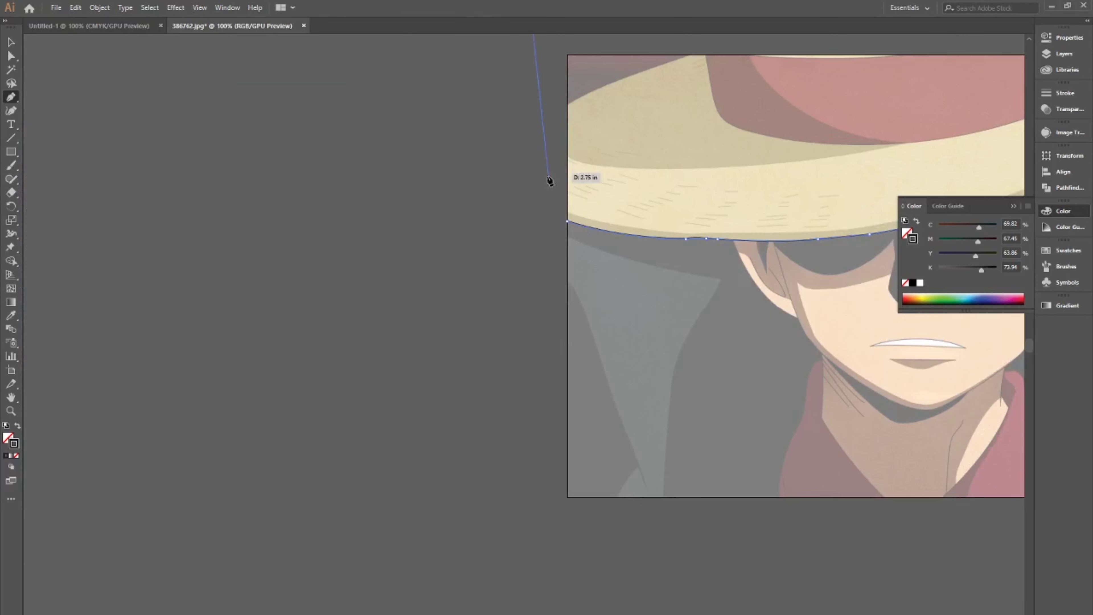
pyautogui.press('v')
pyautogui.click(199, 8)
pyautogui.click(293, 329)
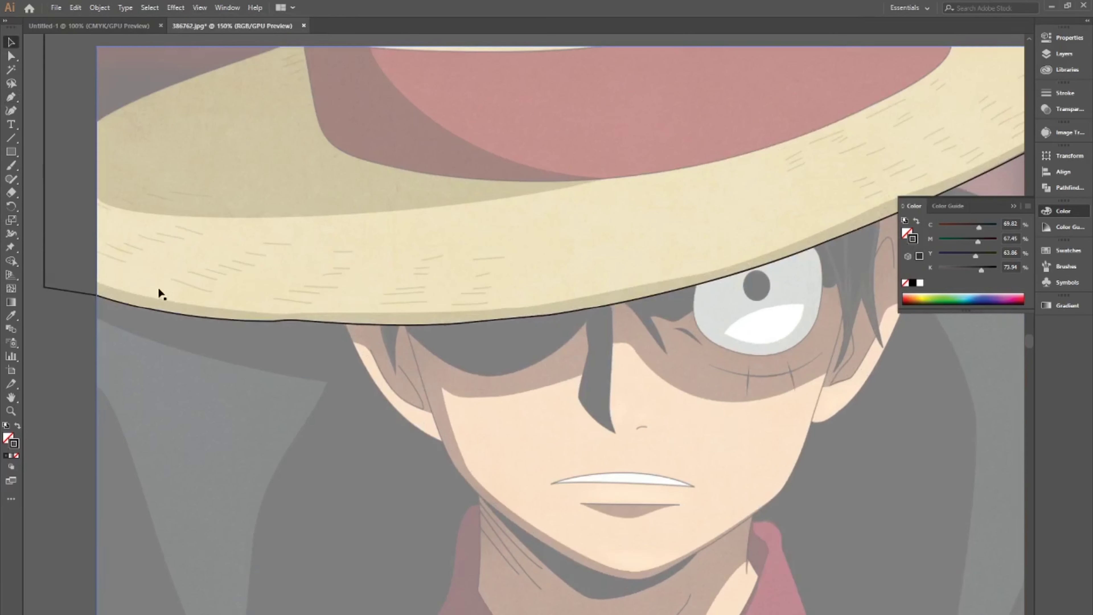
# - Start a second brim path with smooth anchors along the lower edge
pyautogui.click(44, 287)
pyautogui.click(310, 312)
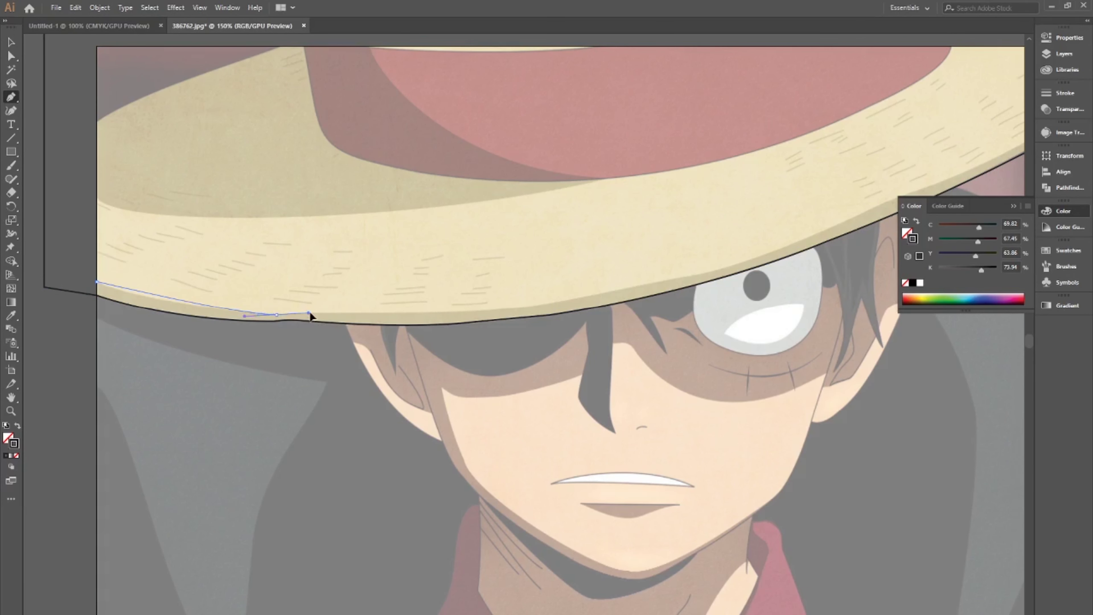
pyautogui.scroll(3, 420, 329)
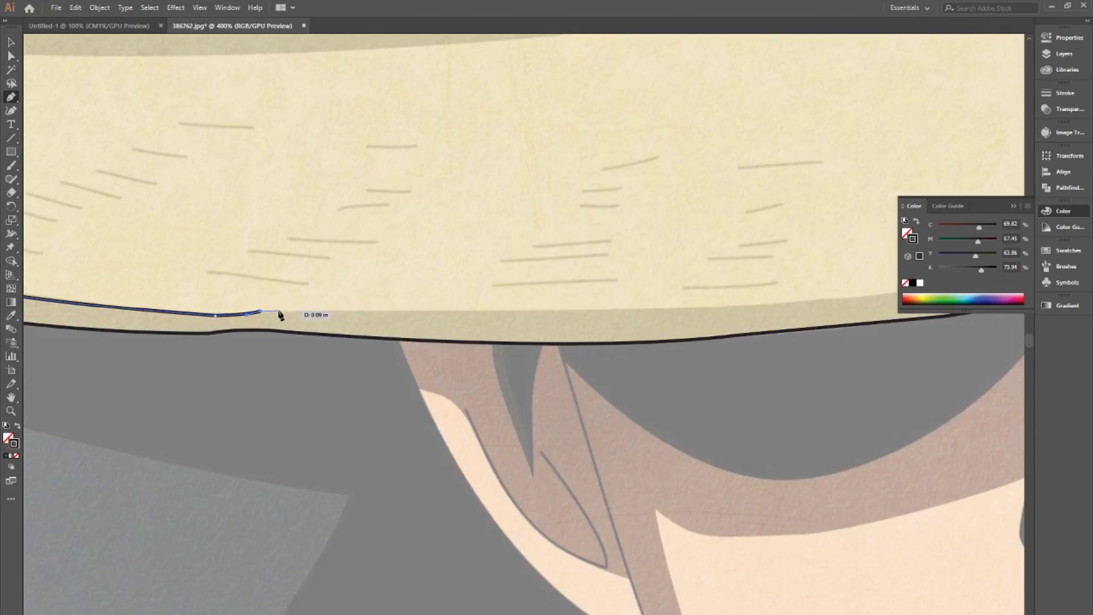
pyautogui.scroll(-4, 362, 311)
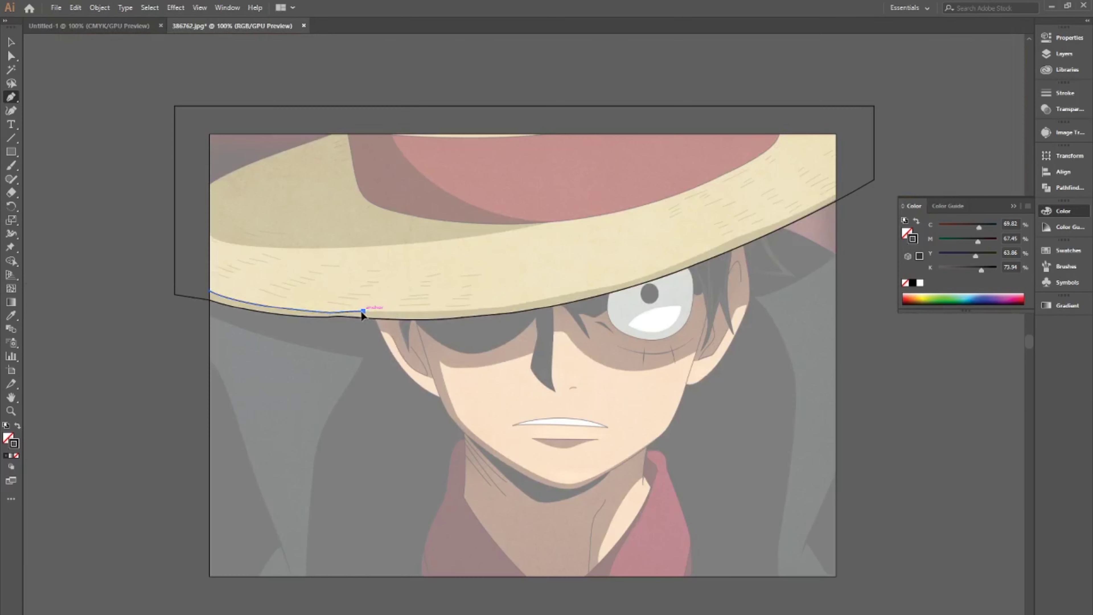
pyautogui.moveTo(566, 296); pyautogui.dragTo(679, 271)
pyautogui.scroll(2, 569, 299)
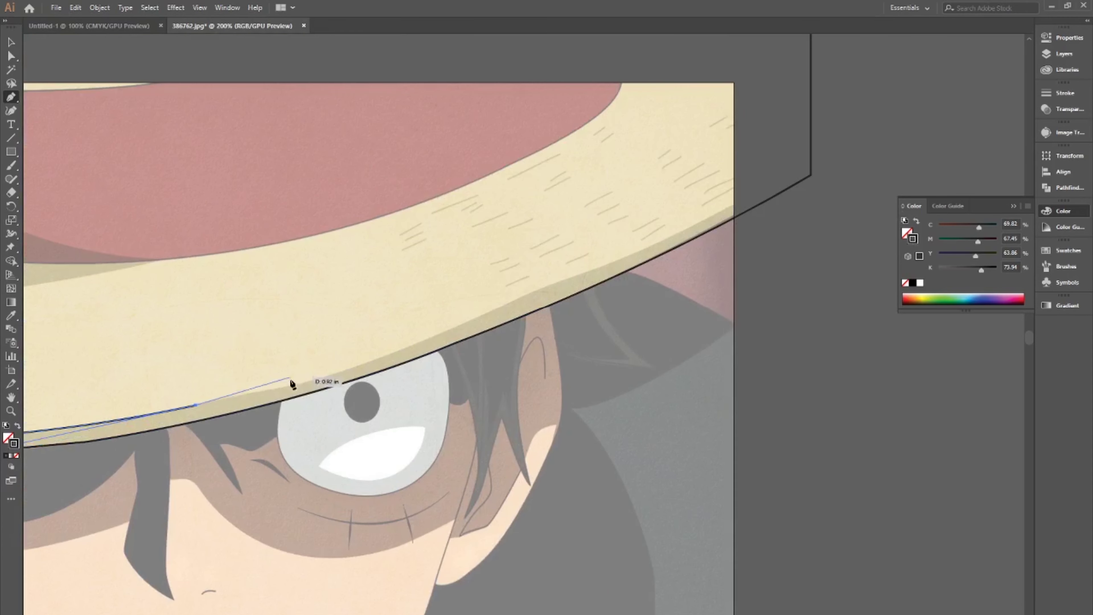
pyautogui.click(290, 385)
# - Extend the second path to the brim's right tip and close it at its start
pyautogui.moveTo(523, 297); pyautogui.dragTo(650, 231)
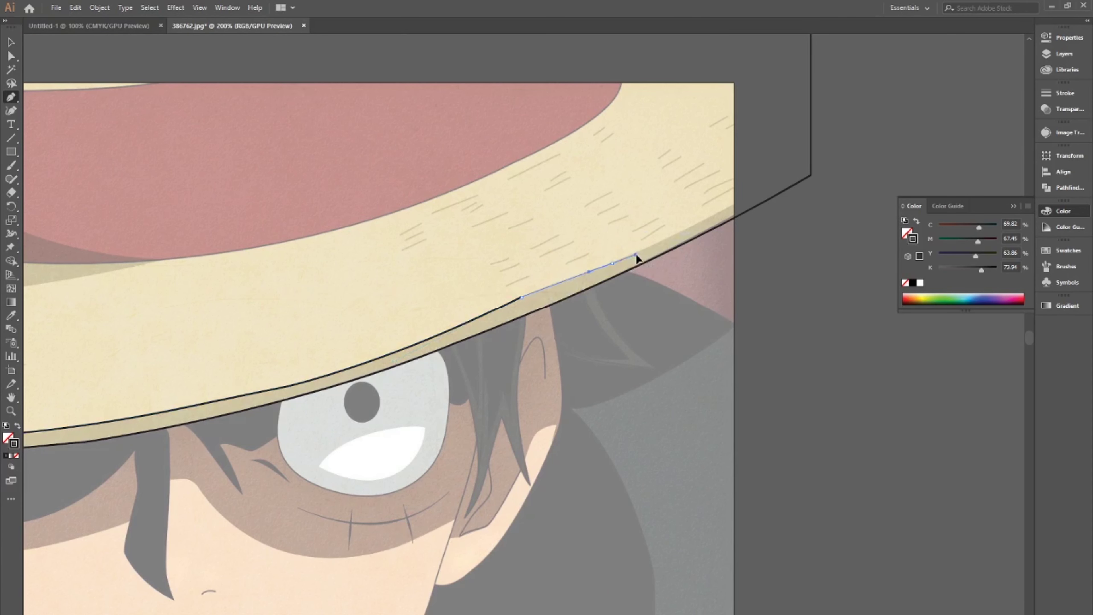
pyautogui.click(612, 263)
pyautogui.moveTo(756, 187); pyautogui.dragTo(790, 162)
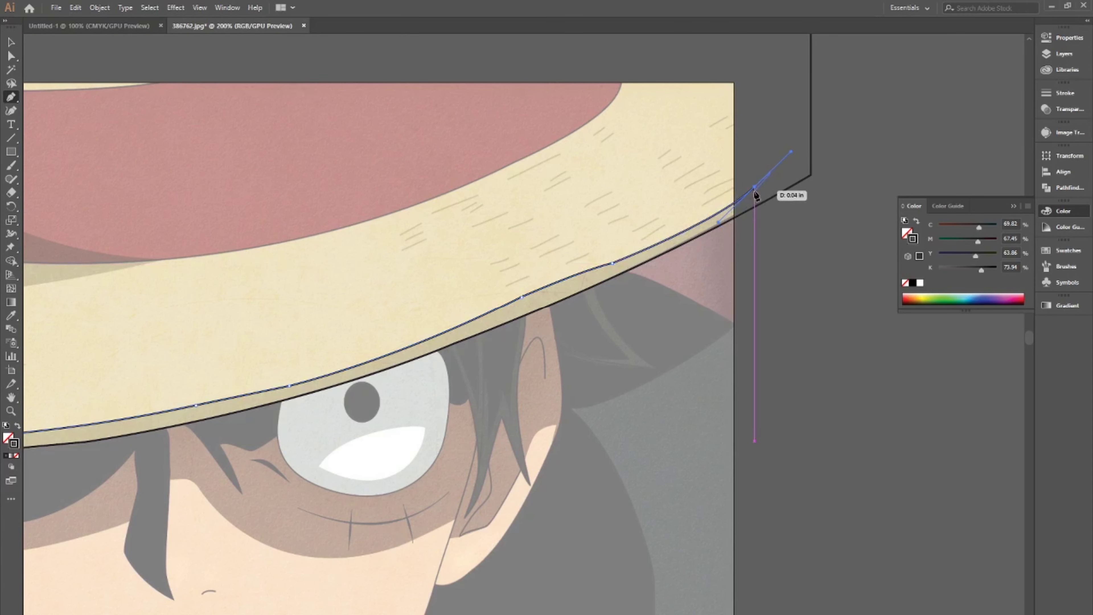
pyautogui.scroll(-3, 756, 186)
pyautogui.click(755, 142)
pyautogui.click(323, 259)
pyautogui.scroll(1, 598, 214)
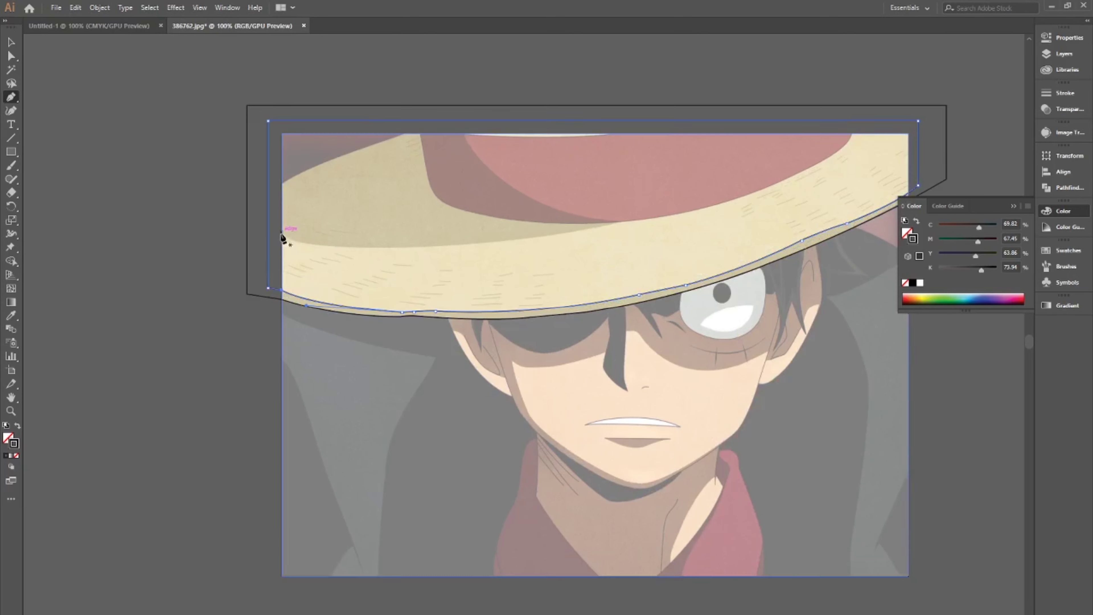
pyautogui.click(282, 234)
# - Close the brim top-edge shape and trace the crown outline along the red band's left edge
pyautogui.moveTo(509, 240); pyautogui.dragTo(710, 222)
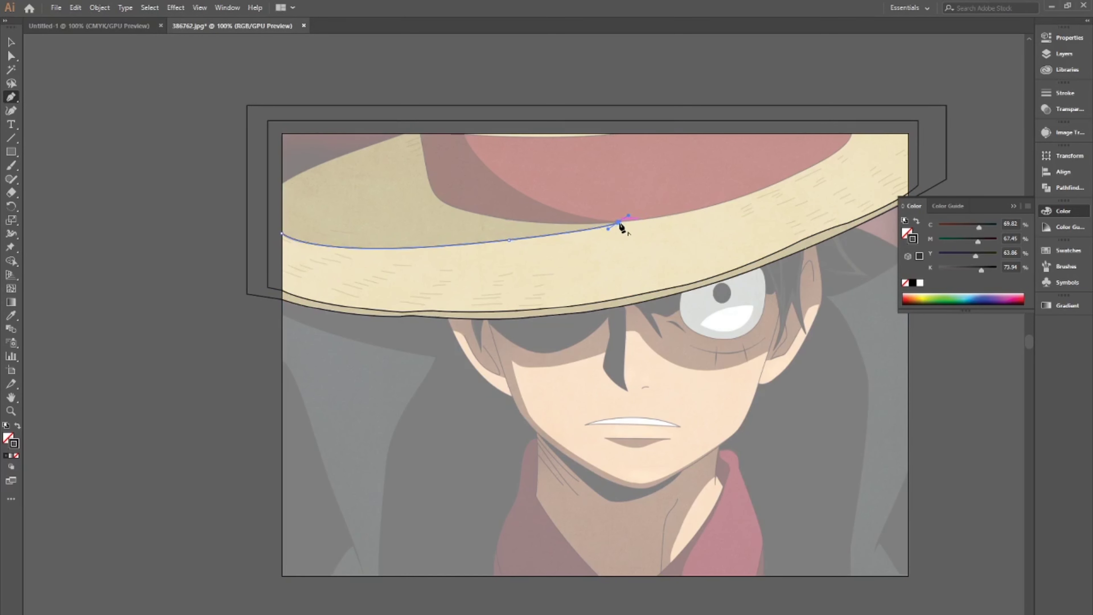
pyautogui.click(275, 89)
pyautogui.scroll(1, 427, 130)
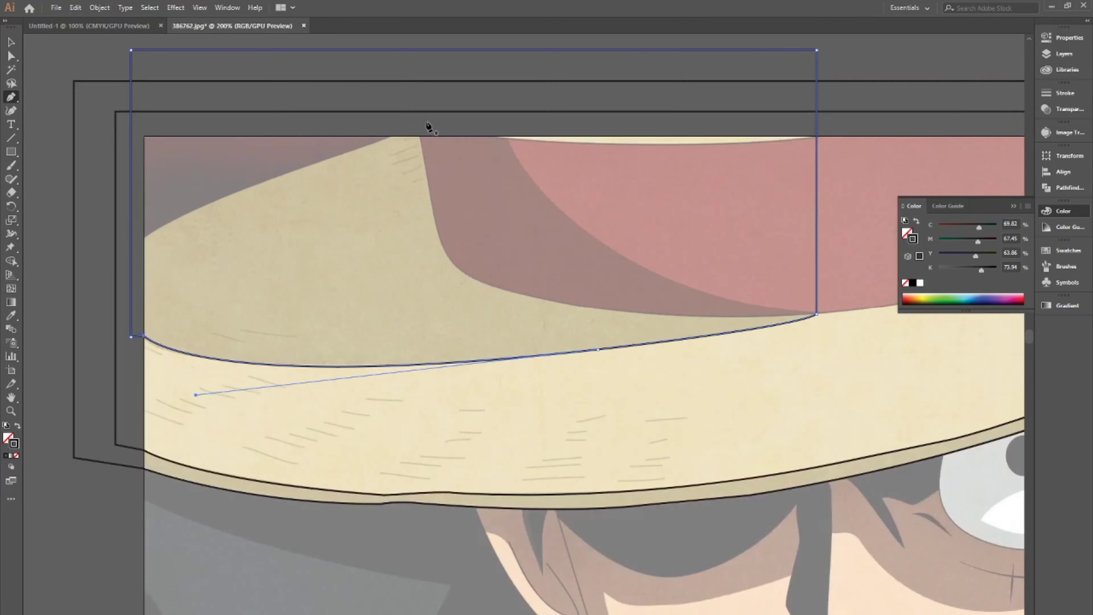
pyautogui.click(421, 119)
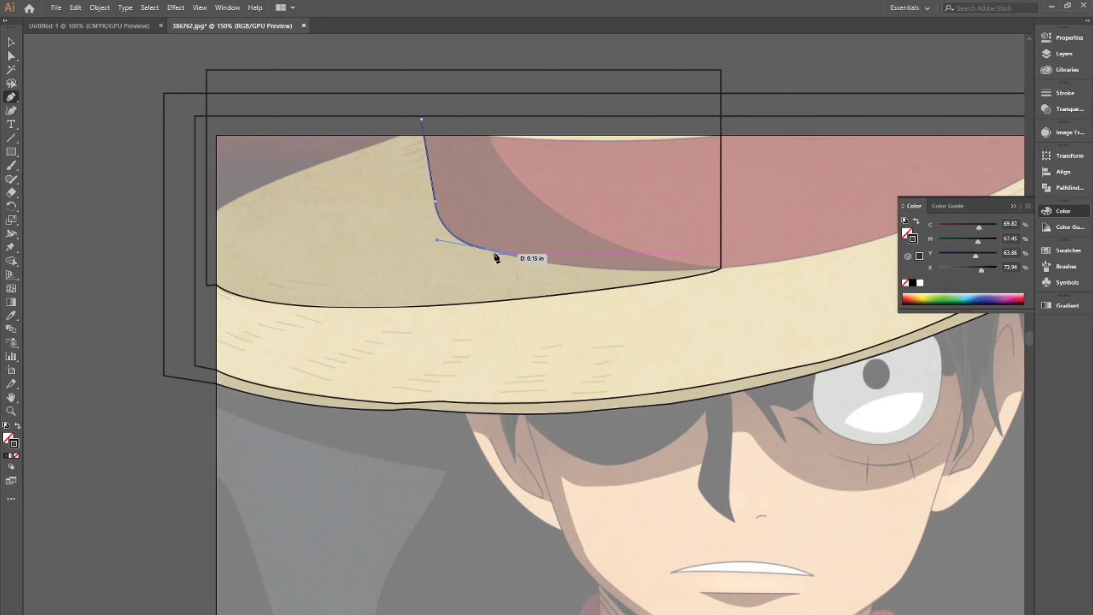
pyautogui.moveTo(721, 269); pyautogui.dragTo(846, 275)
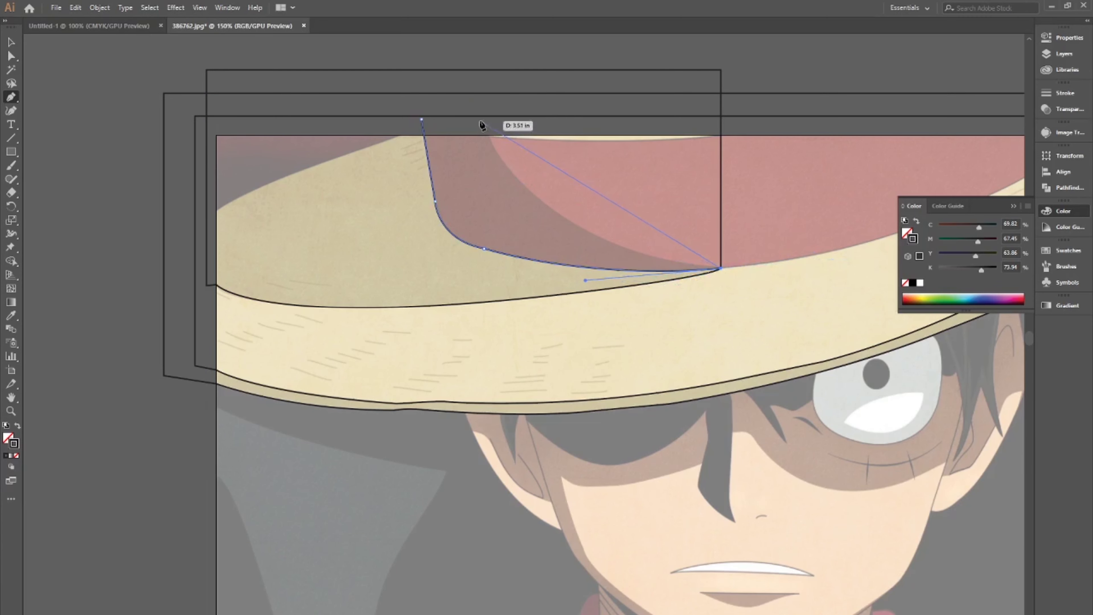
pyautogui.scroll(-1, 481, 122)
pyautogui.scroll(-3, 508, 288)
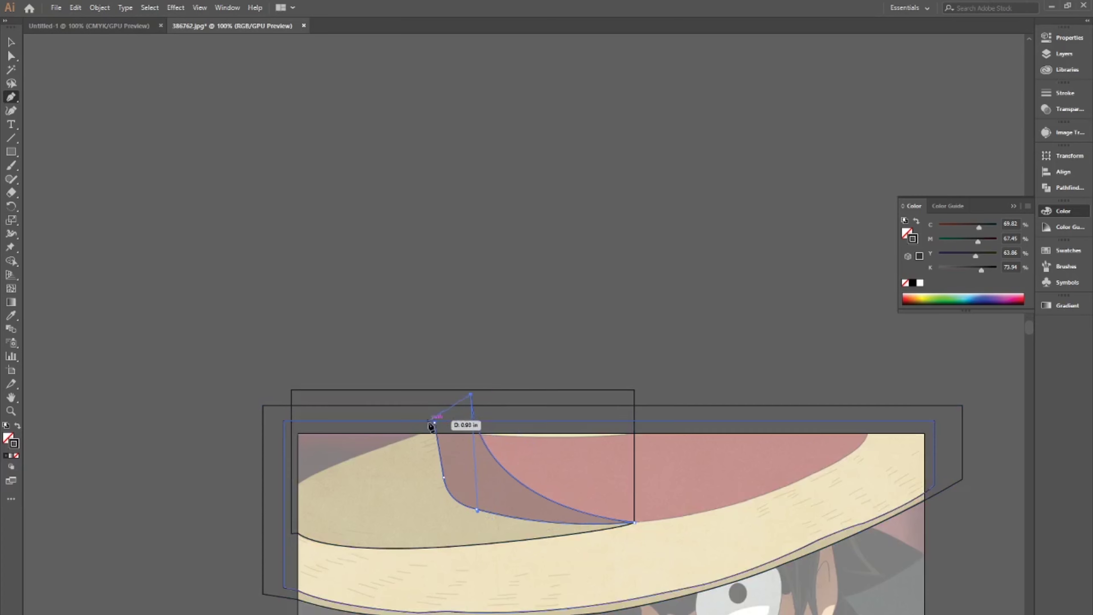
pyautogui.click(435, 422)
# - Trace the band's curled fold as a closed shape
pyautogui.click(455, 424)
pyautogui.scroll(2, 524, 436)
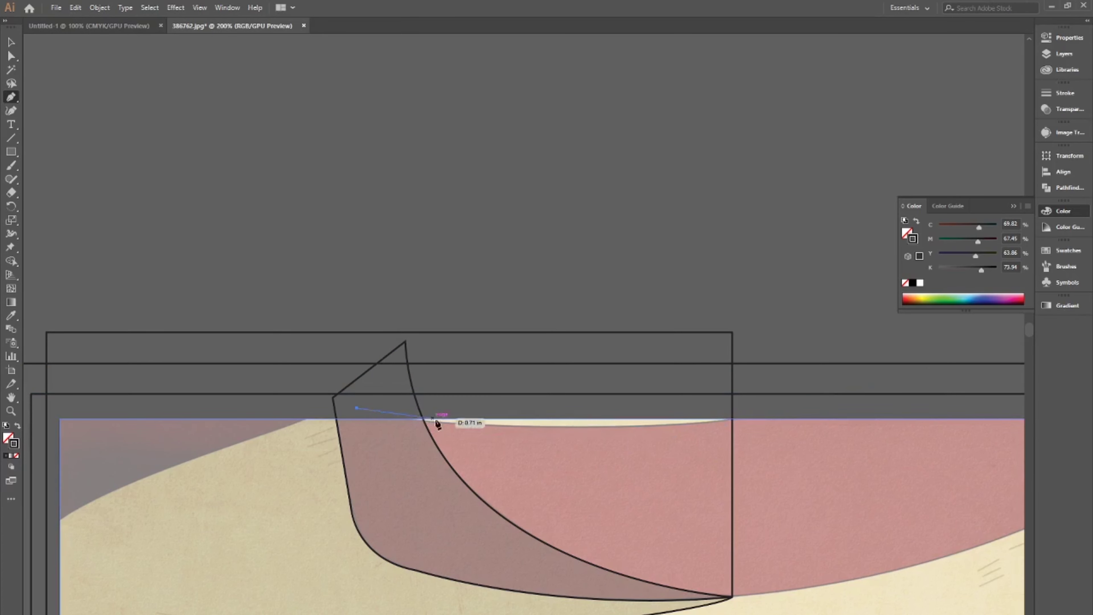
pyautogui.moveTo(572, 426)
pyautogui.mouseDown()
pyautogui.moveTo(733, 424)
pyautogui.moveTo(357, 412)
pyautogui.mouseUp()
pyautogui.click(357, 409)
pyautogui.press('v')
pyautogui.hotkey('ctrl', '1')
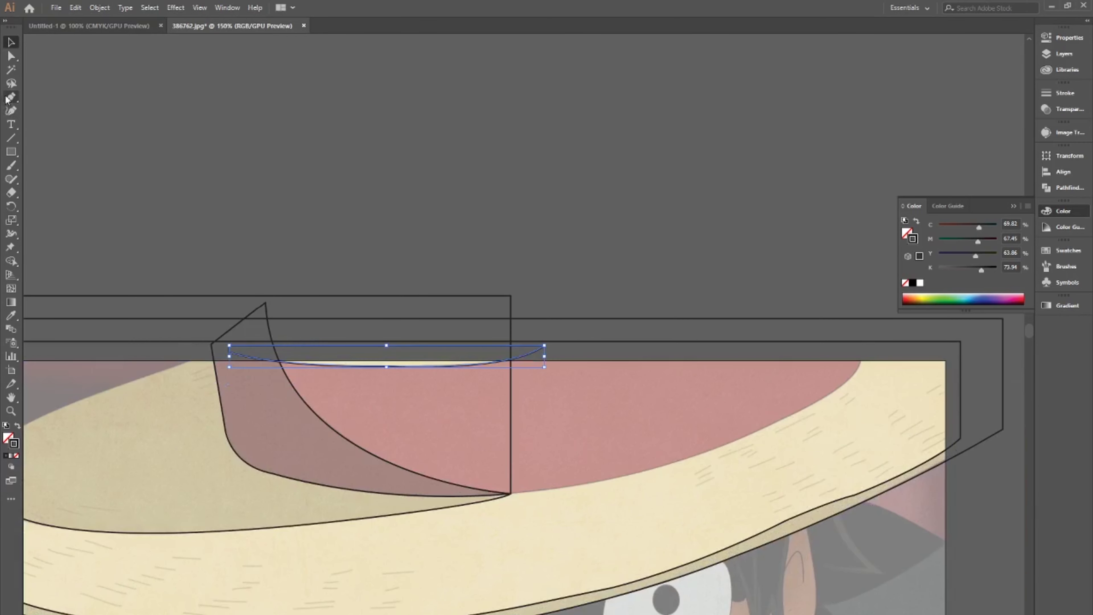
pyautogui.click(10, 97)
# - Outline the red hat band along the top rim as a closed shape
pyautogui.click(254, 334)
pyautogui.click(306, 448)
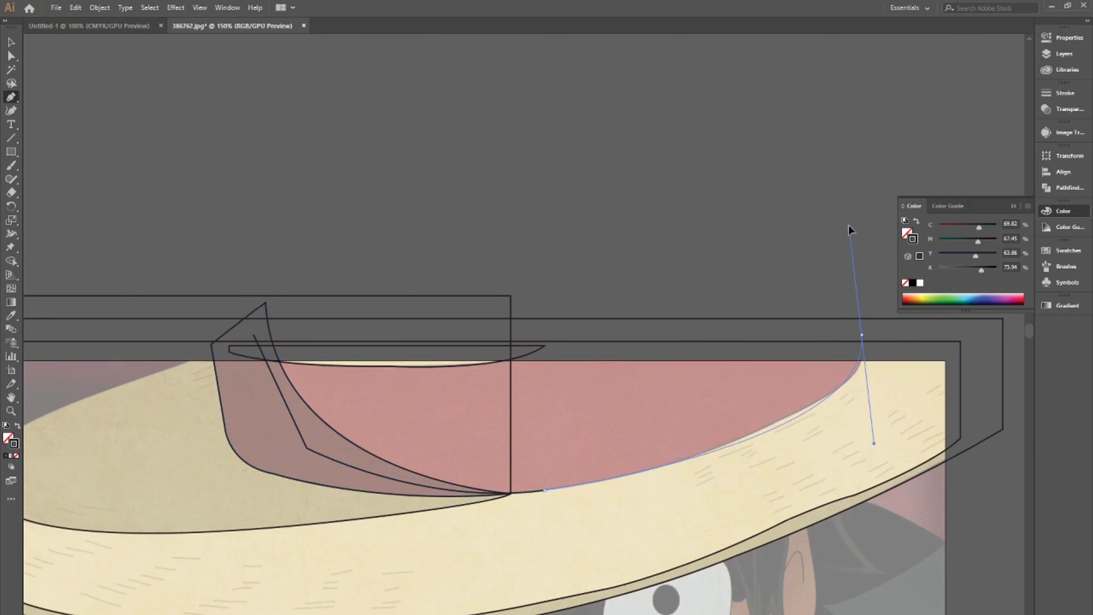
pyautogui.moveTo(794, 414); pyautogui.dragTo(893, 358)
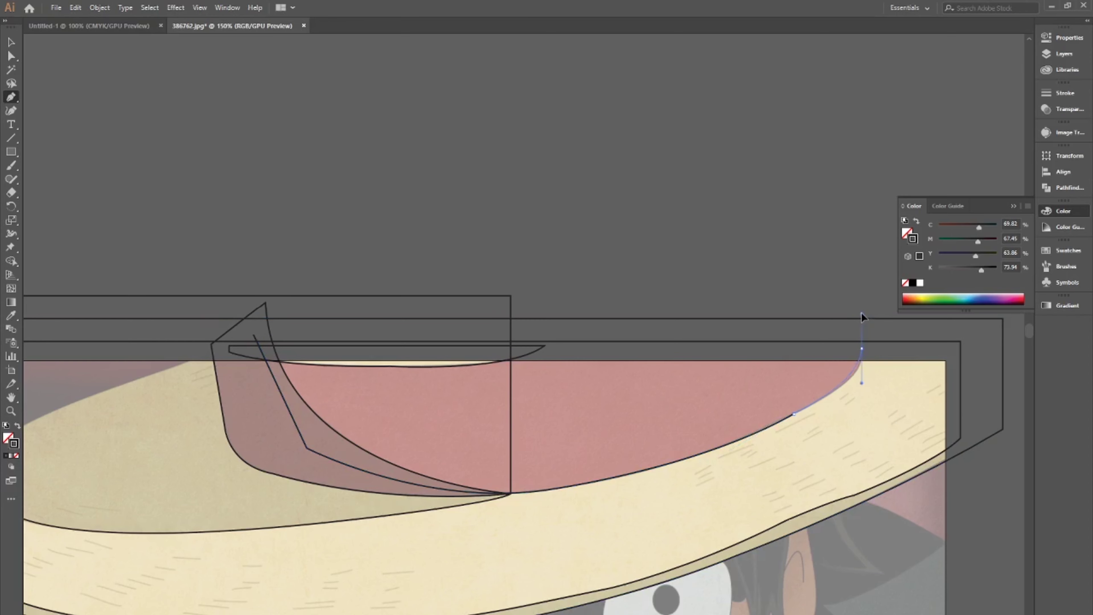
pyautogui.click(866, 362)
pyautogui.click(254, 335)
pyautogui.press('v')
pyautogui.hotkey('ctrl', '-')
pyautogui.hotkey('ctrl', '+')
pyautogui.hotkey('ctrl', '+')
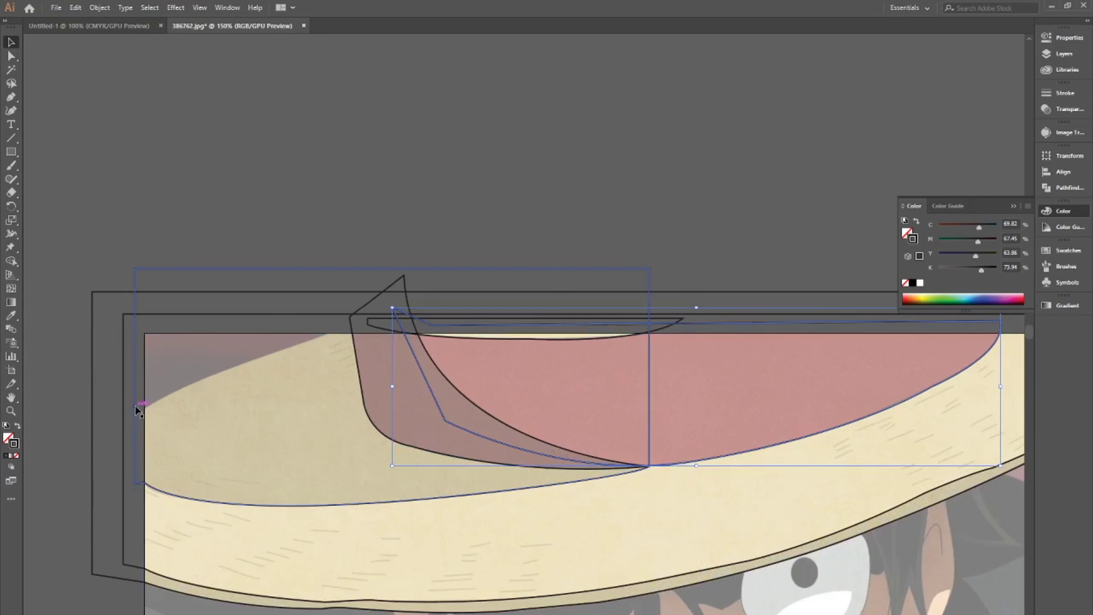
pyautogui.press('p')
# - Trace the left brim shape and fill the brim shapes with the straw tan colour
pyautogui.click(140, 413)
pyautogui.moveTo(275, 353)
pyautogui.mouseDown()
pyautogui.moveTo(352, 330)
pyautogui.moveTo(339, 312)
pyautogui.mouseUp()
pyautogui.click(139, 323)
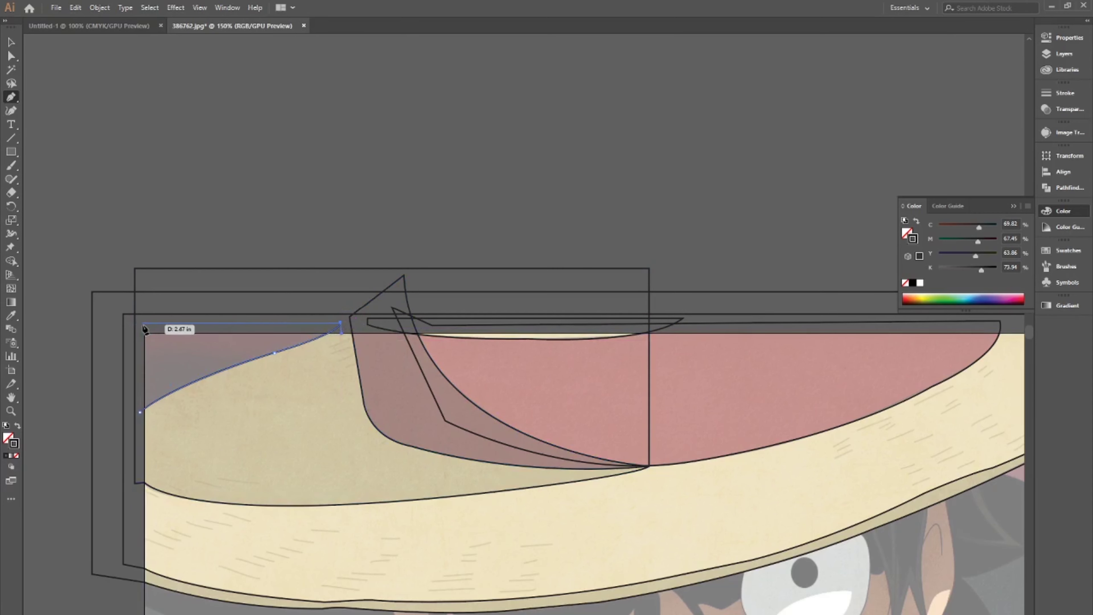
pyautogui.click(140, 413)
pyautogui.press('v')
pyautogui.click(11, 316)
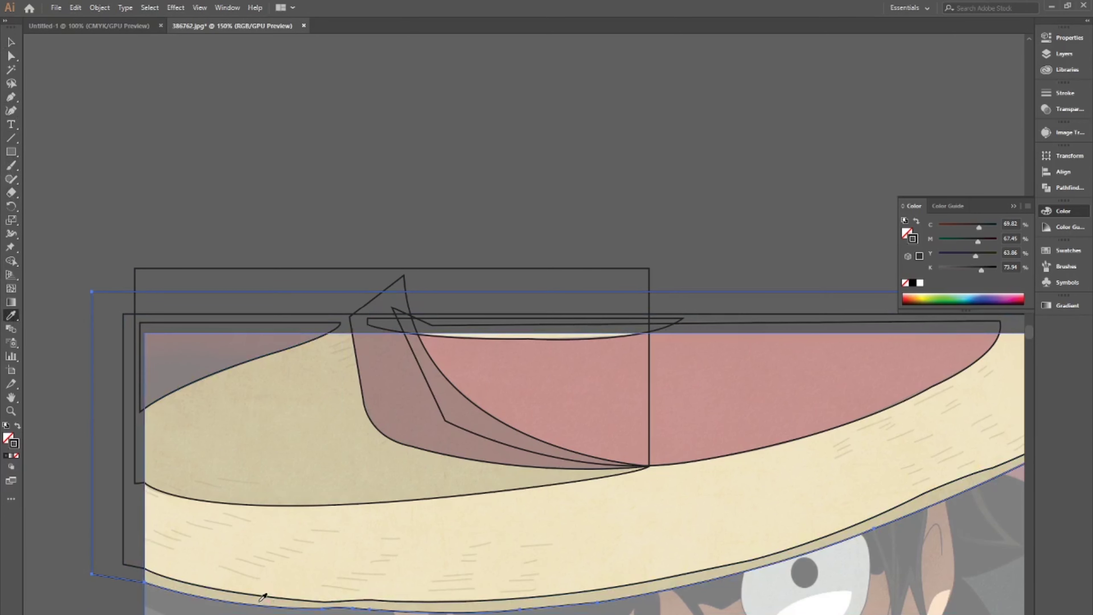
pyautogui.click(264, 599)
# - Bring the outer brim shape to the front and zoom out to see both portrait copies
pyautogui.click(217, 491)
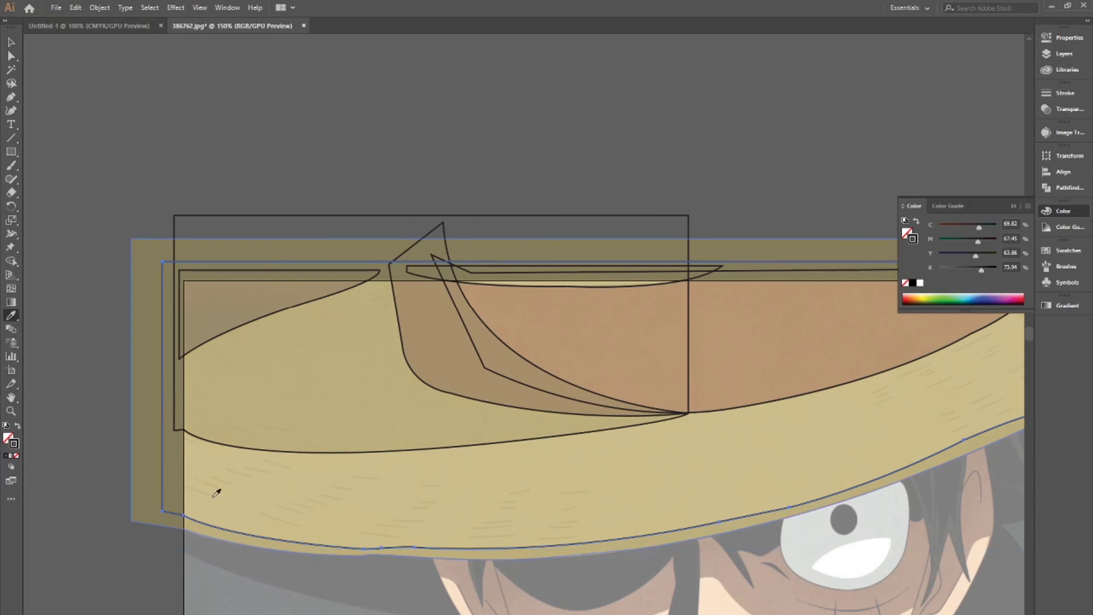
pyautogui.hotkey('ctrl', 'shift', ']')
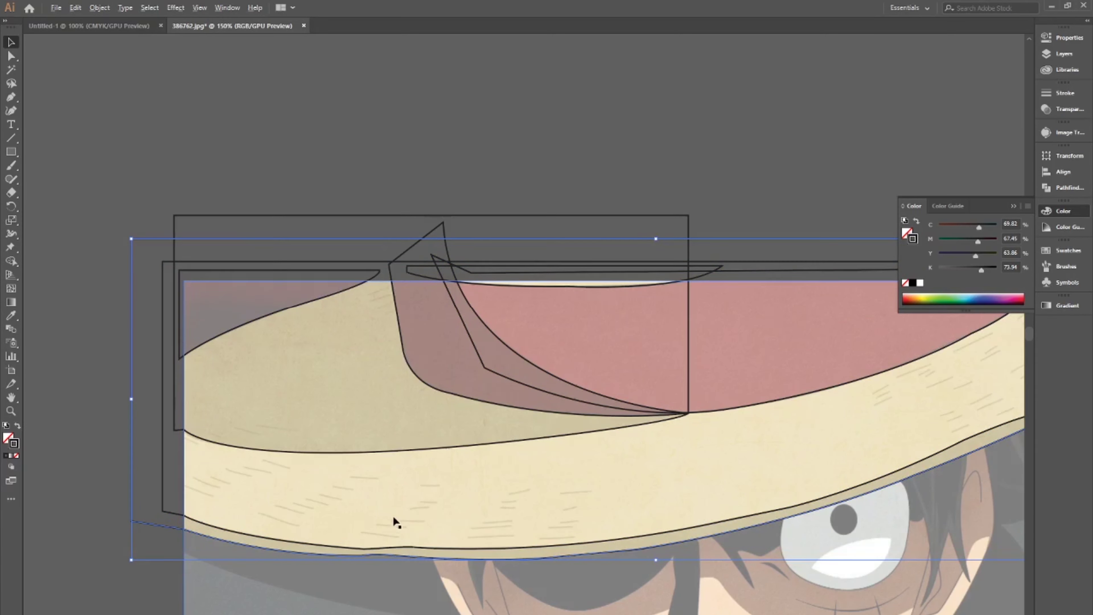
pyautogui.hotkey('ctrl', '-')
pyautogui.hotkey('ctrl', '-')
pyautogui.hotkey('ctrl', '-')
pyautogui.rightClick(222, 568)
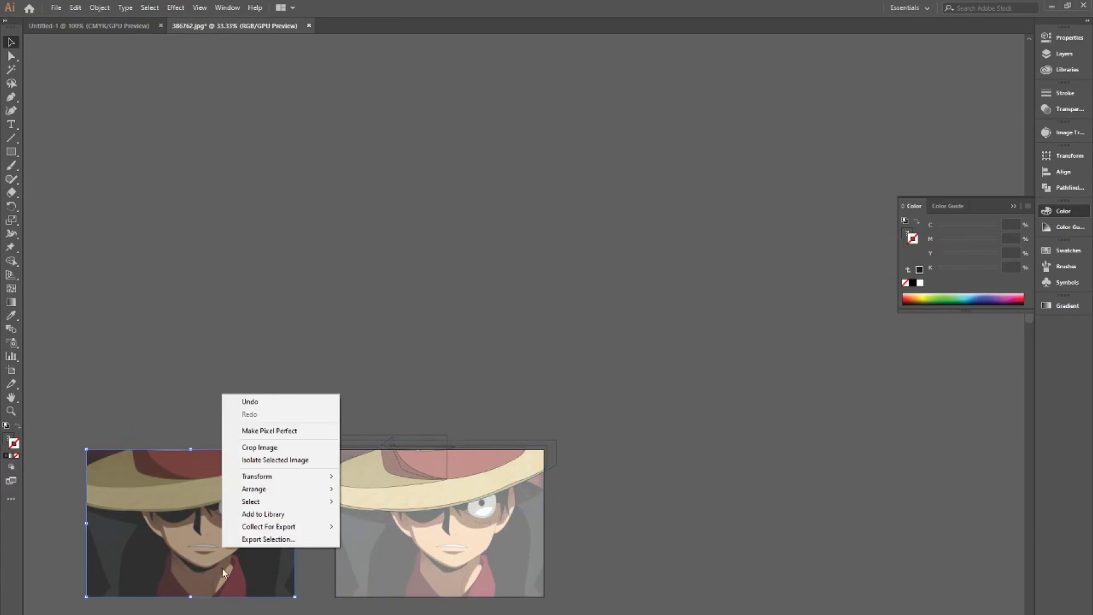
pyautogui.press('Escape')
pyautogui.scroll(5, 301, 504)
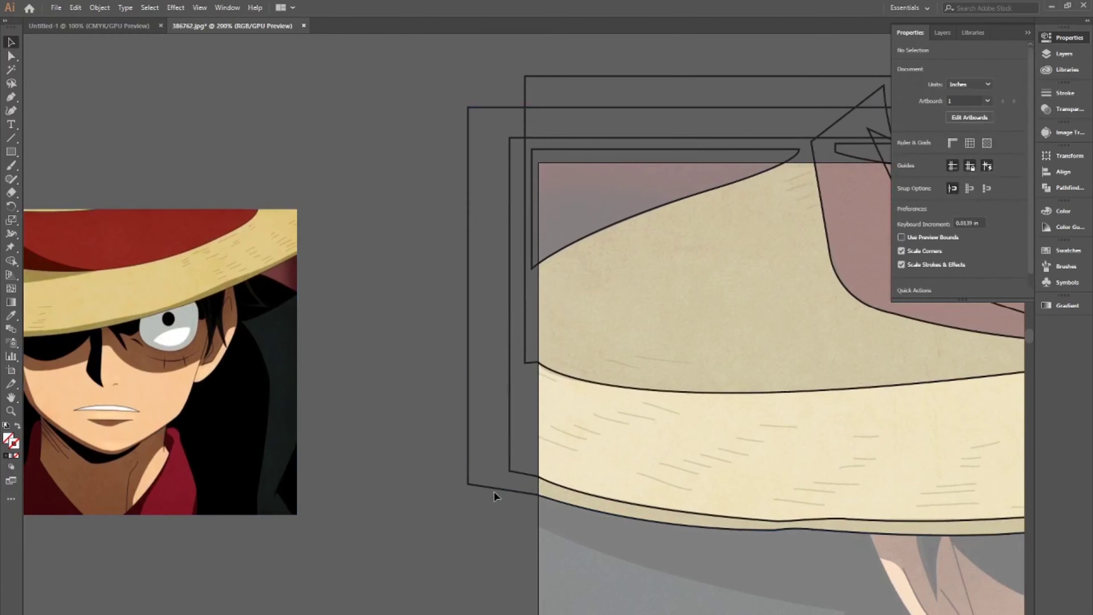
# - Fill the brim with the reference's pale tan and the crown band with red
pyautogui.click(555, 482)
pyautogui.press('i')
pyautogui.click(126, 304)
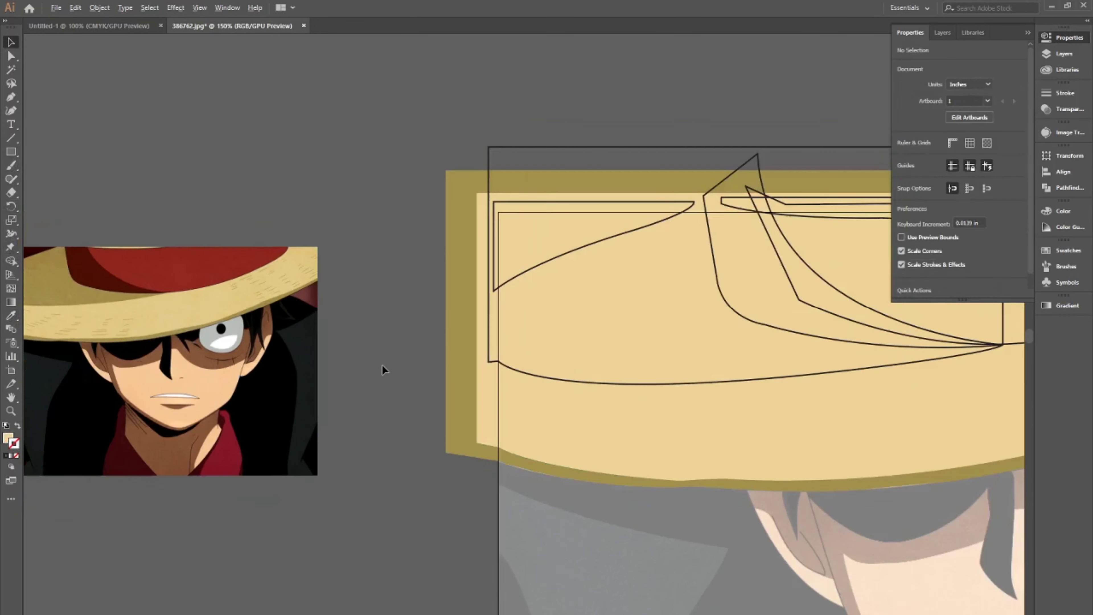
pyautogui.scroll(-3, 381, 365)
pyautogui.scroll(3, 381, 365)
pyautogui.moveTo(787, 387); pyautogui.dragTo(742, 387)
pyautogui.hotkey('ctrl', '1')
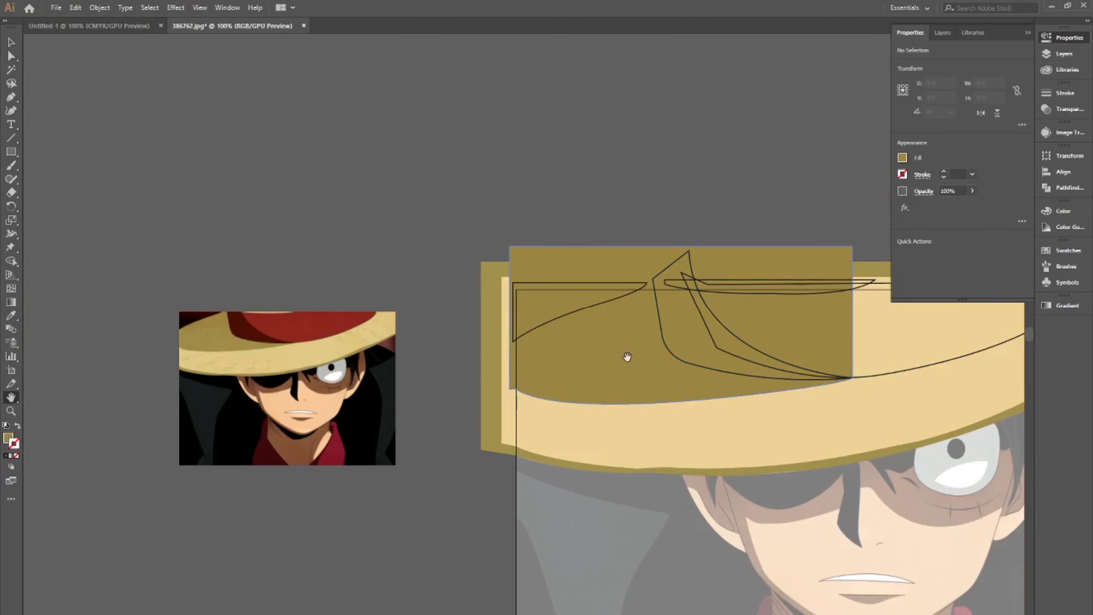
pyautogui.click(679, 380)
# - Give the hook-shaped fold a dark red fill and the left crown path a dark shadow
pyautogui.click(722, 294)
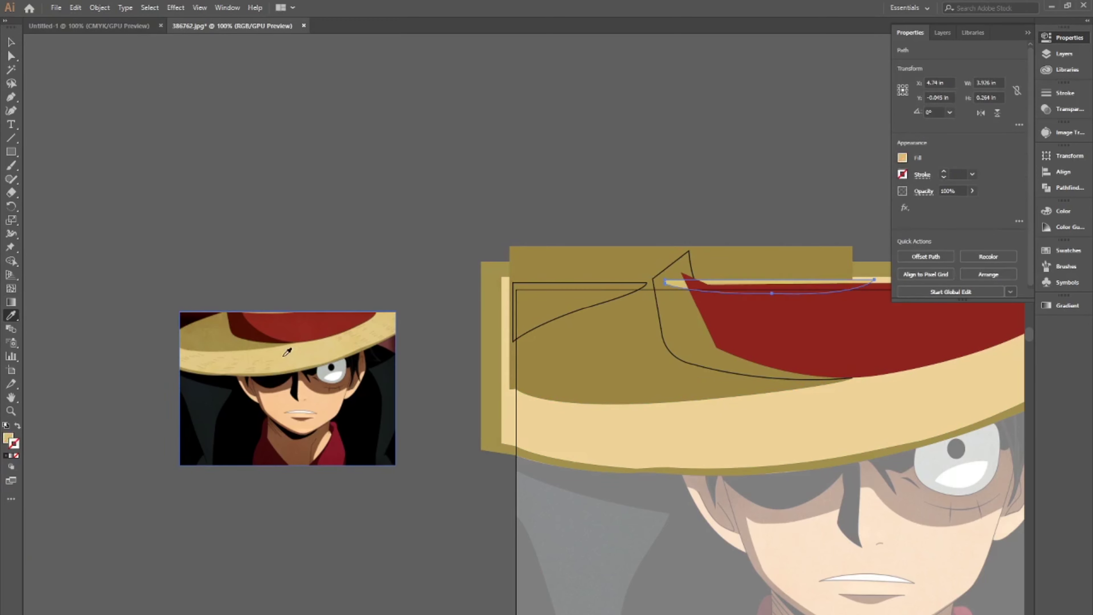
pyautogui.moveTo(665, 349); pyautogui.dragTo(543, 380)
pyautogui.click(560, 344)
pyautogui.click(456, 344)
pyautogui.click(13, 317)
pyautogui.click(555, 358)
pyautogui.scroll(-2, 555, 358)
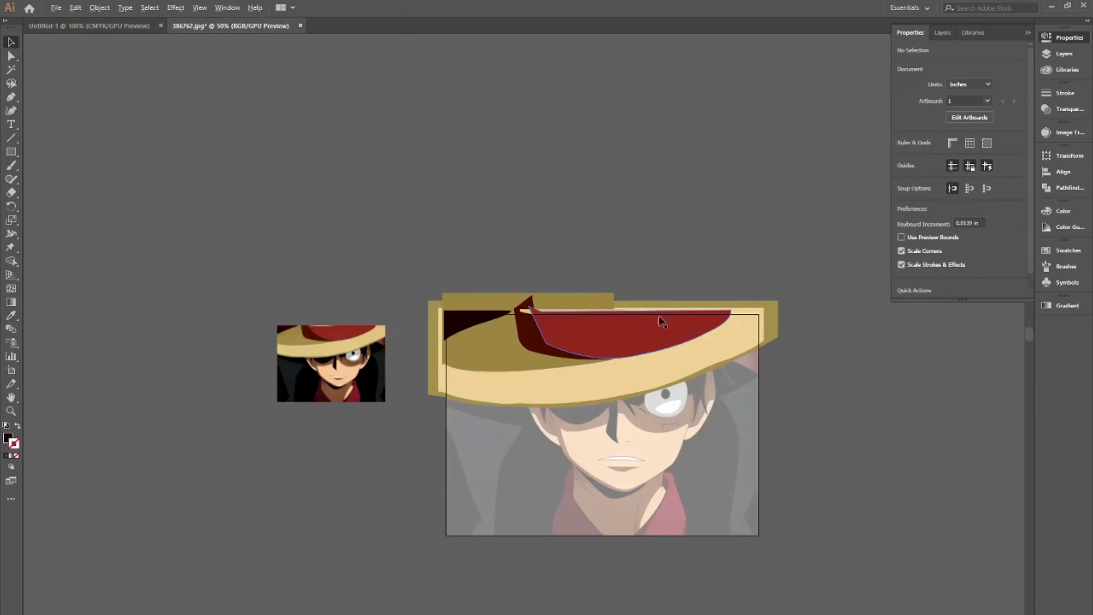
pyautogui.scroll(2, 478, 379)
pyautogui.click(238, 479)
# - Move the reference picture beside the drawing and select all the hat shapes
pyautogui.scroll(2, 239, 479)
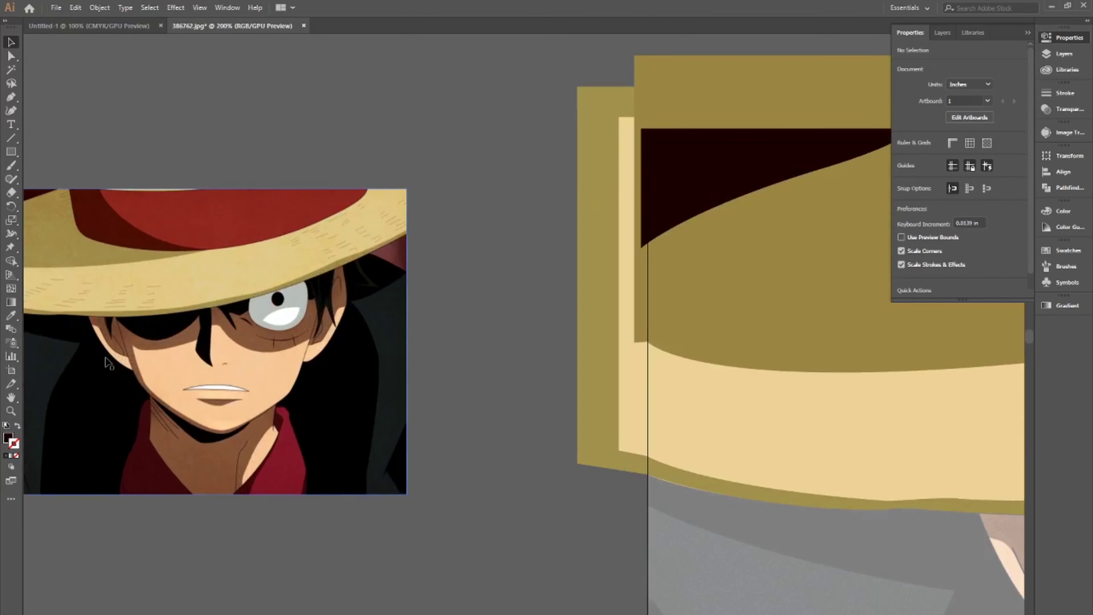
pyautogui.scroll(-4, 239, 479)
pyautogui.scroll(2, 588, 486)
pyautogui.scroll(2, 588, 485)
pyautogui.scroll(-2, 757, 385)
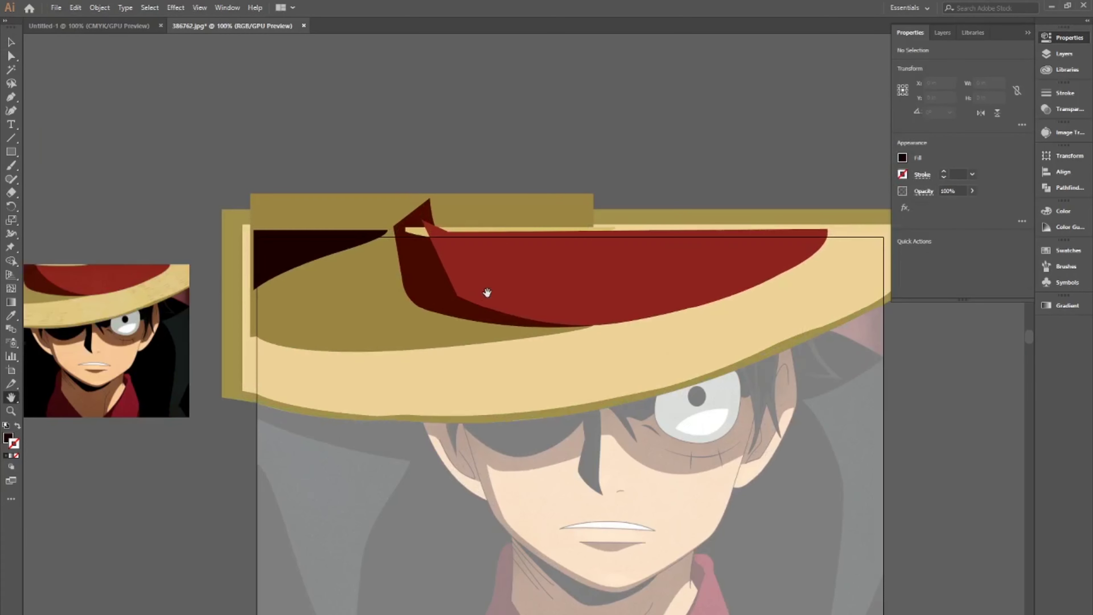
pyautogui.moveTo(119, 363); pyautogui.dragTo(764, 415)
pyautogui.scroll(1, 358, 397)
pyautogui.scroll(-3, 358, 397)
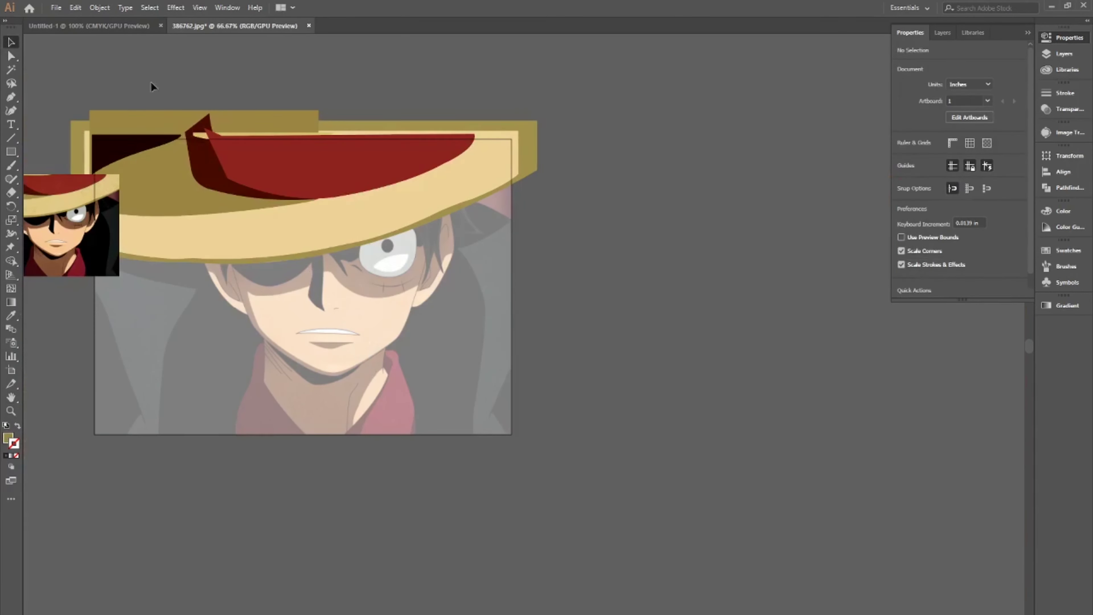
pyautogui.moveTo(151, 88); pyautogui.dragTo(555, 182)
# - Lower the hat shapes' opacity to 50% so the reference marks show through
pyautogui.press('5')
pyautogui.scroll(3, 387, 237)
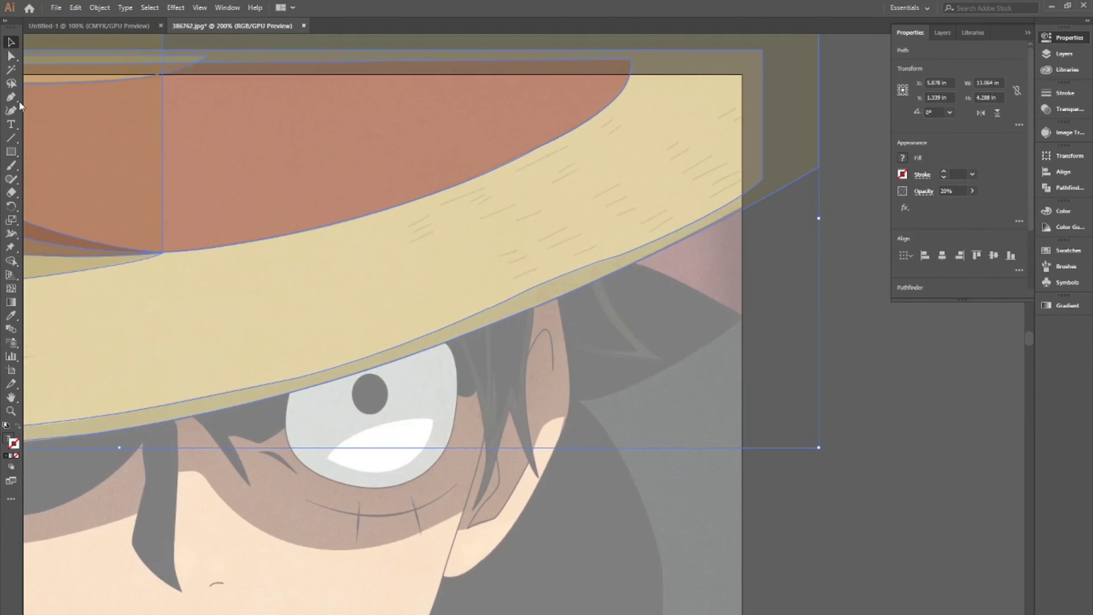
pyautogui.press('p')
pyautogui.click(407, 227)
# - Draw the first short straw lines on the brim with black stroke and no fill
pyautogui.click(430, 214)
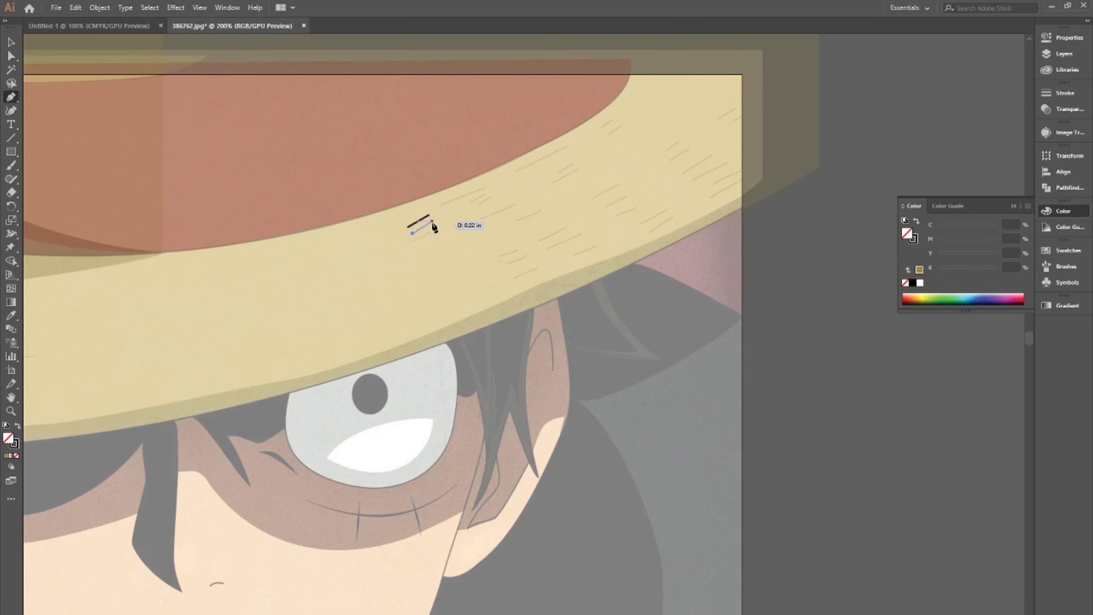
pyautogui.click(411, 242)
pyautogui.click(435, 230)
pyautogui.scroll(1, 491, 154)
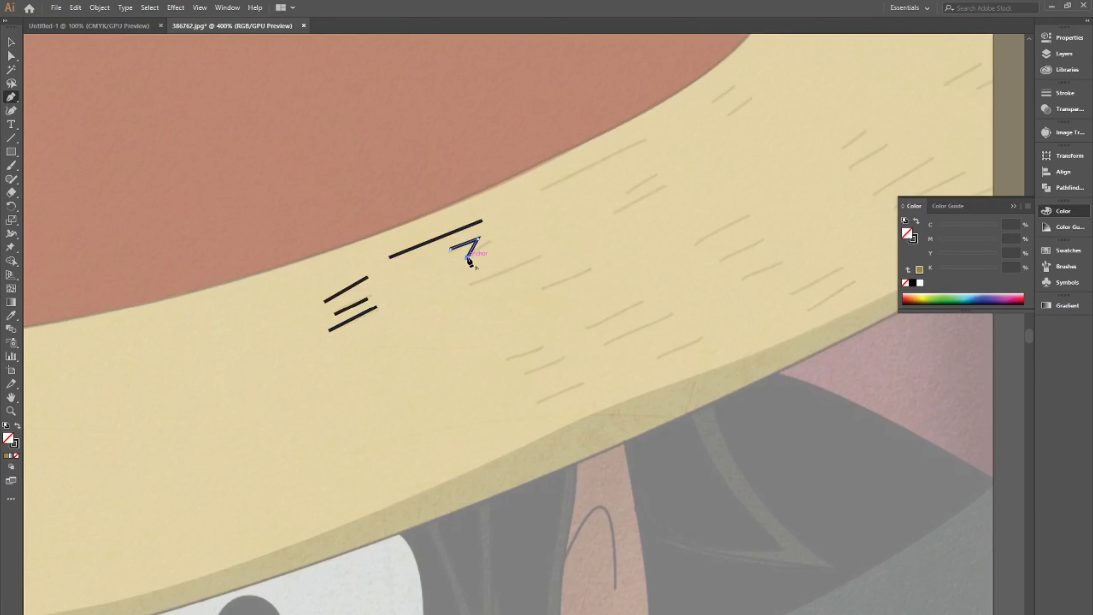
pyautogui.click(589, 272)
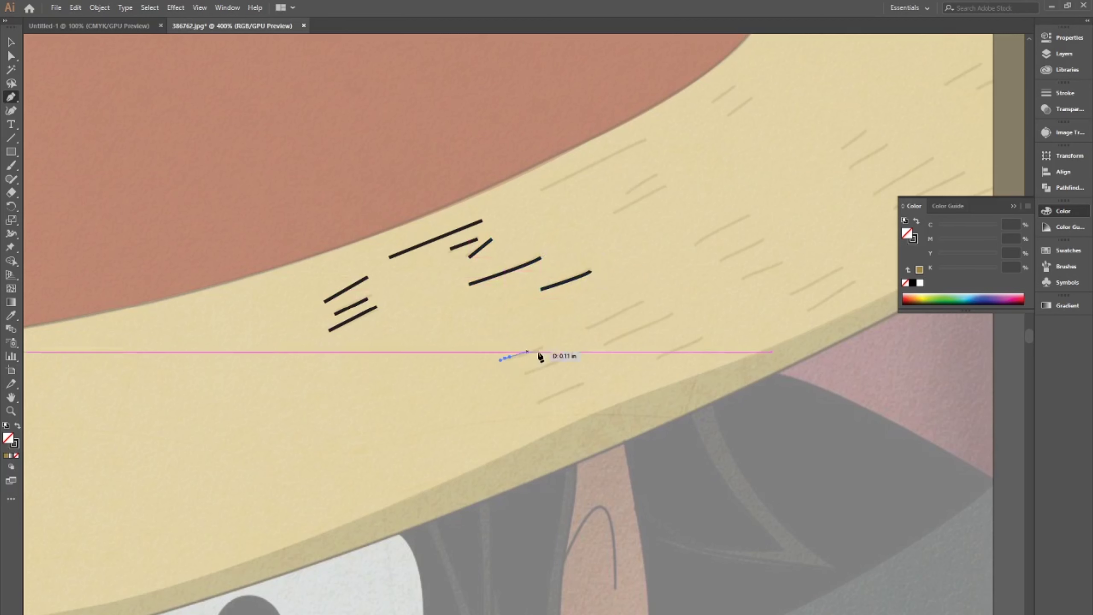
pyautogui.click(505, 358)
pyautogui.moveTo(531, 357); pyautogui.dragTo(551, 333)
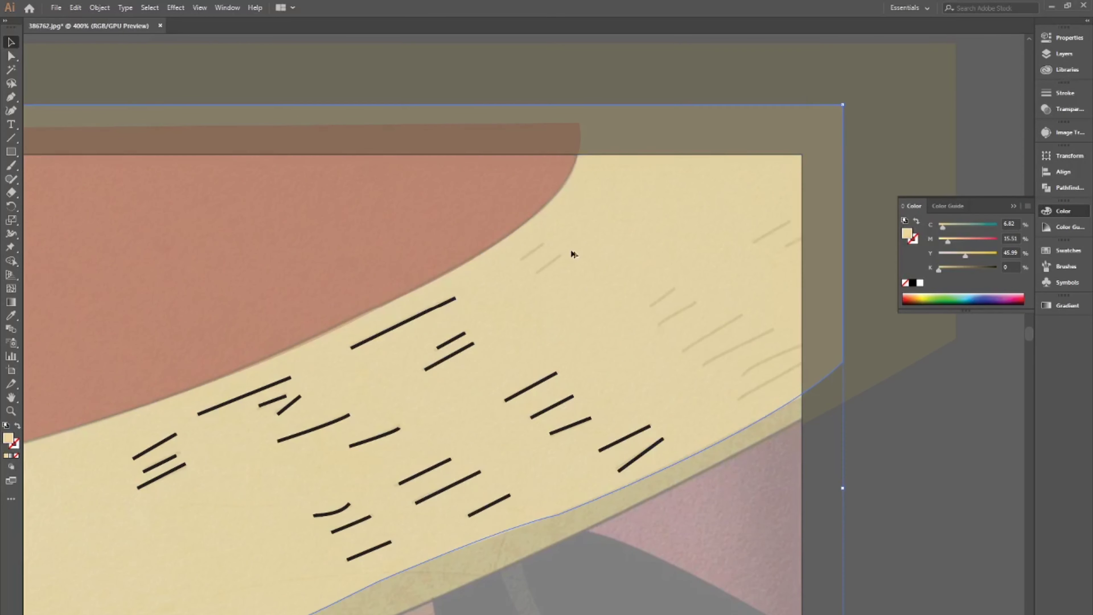
pyautogui.scroll(2, 575, 254)
pyautogui.press('p')
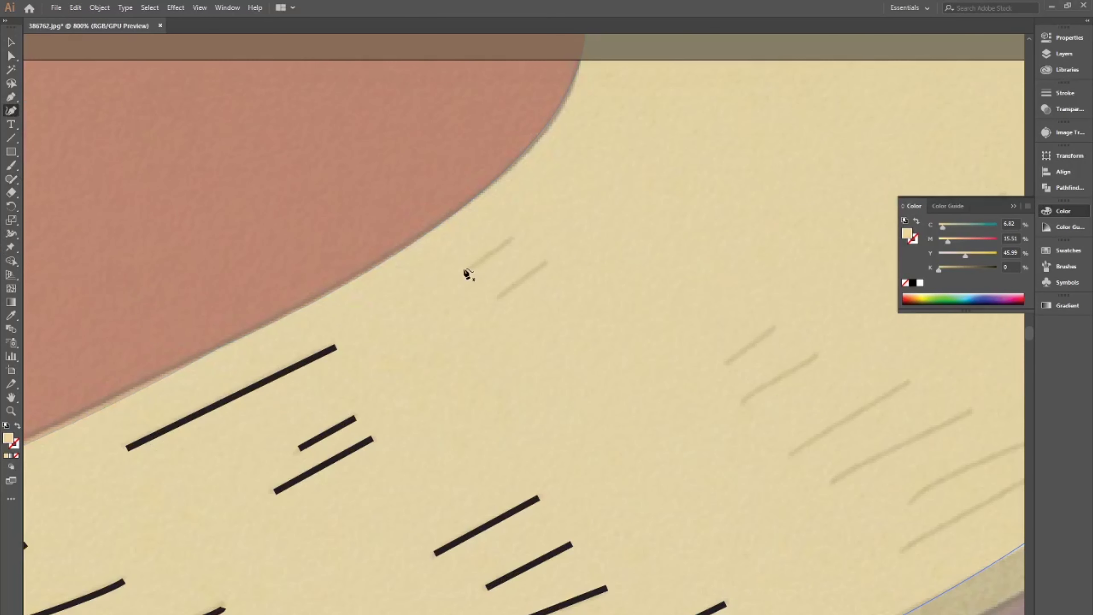
pyautogui.click(18, 433)
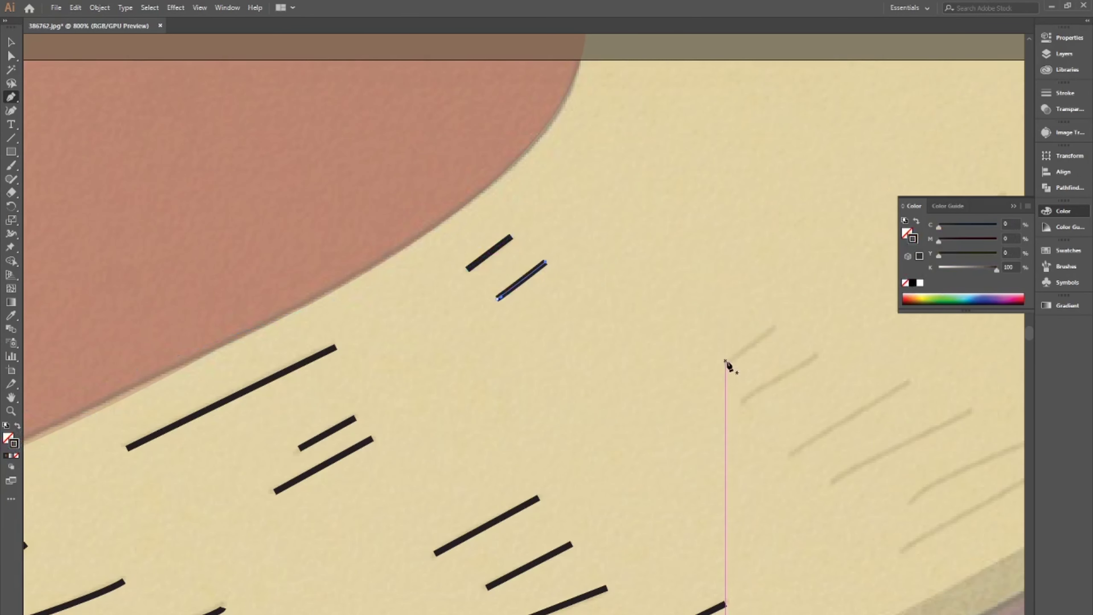
pyautogui.click(815, 367)
# - Add more straw lines along the brim's right edge
pyautogui.click(789, 456)
pyautogui.click(908, 378)
pyautogui.click(832, 481)
pyautogui.click(970, 408)
pyautogui.hotkey('ctrl', '-')
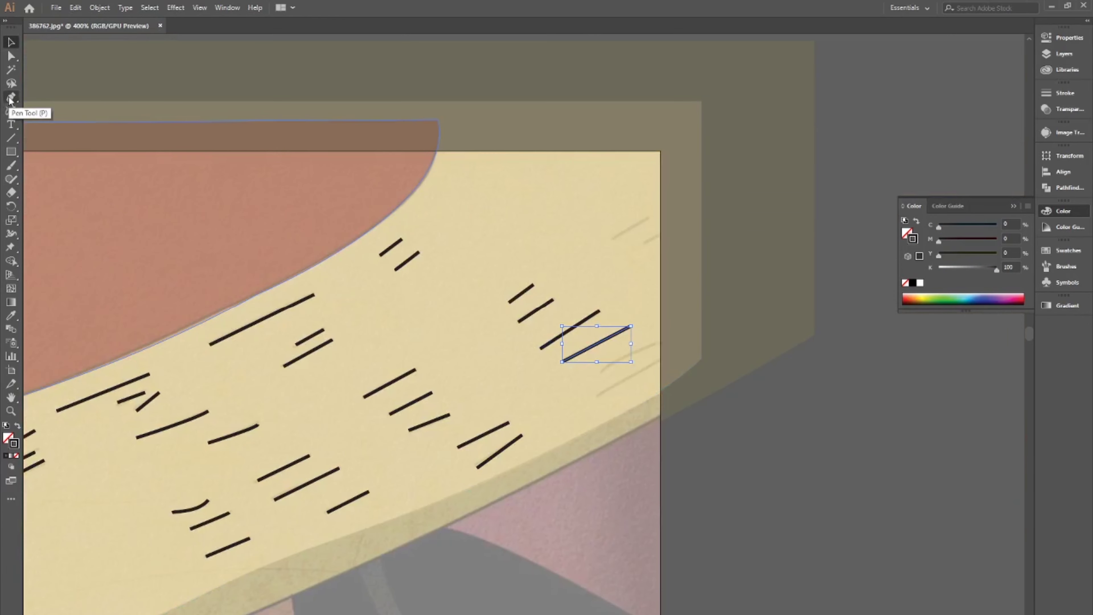
pyautogui.click(663, 340)
pyautogui.click(597, 397)
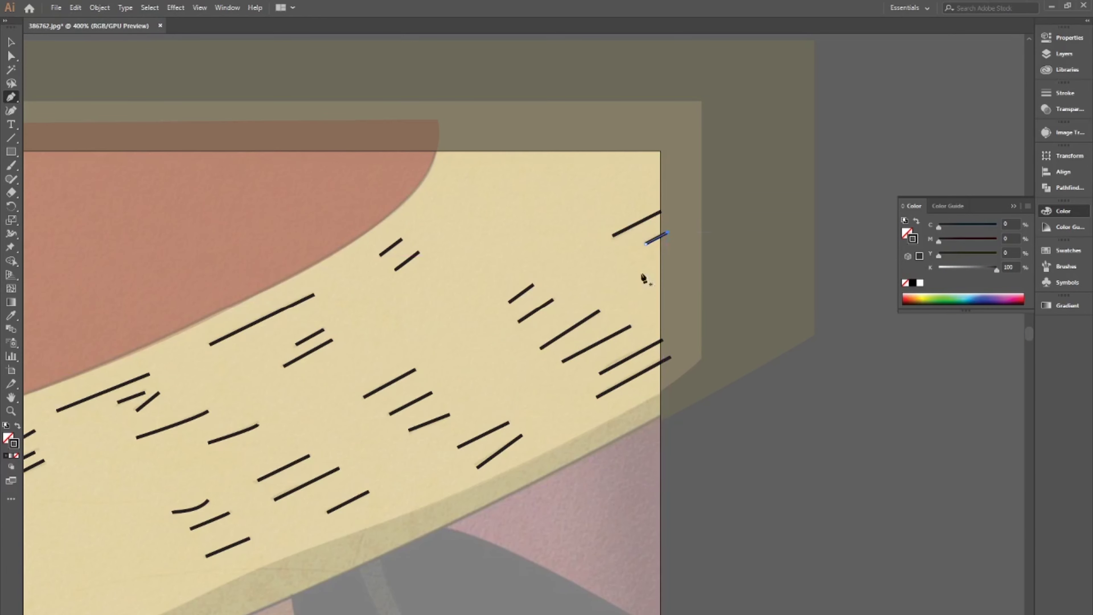
pyautogui.moveTo(644, 279)
pyautogui.mouseDown()
pyautogui.moveTo(427, 252)
pyautogui.moveTo(544, 271)
pyautogui.moveTo(851, 261)
pyautogui.mouseUp()
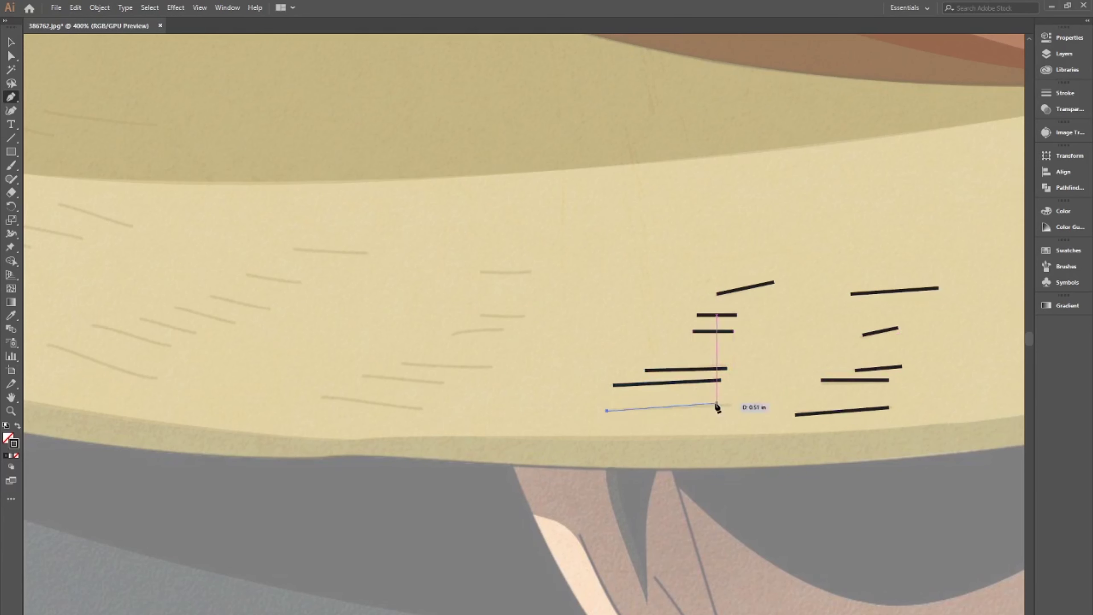
pyautogui.click(727, 404)
# - Add a row of straw lines across the front of the brim
pyautogui.click(477, 272)
pyautogui.click(535, 271)
pyautogui.click(483, 315)
pyautogui.click(456, 334)
pyautogui.click(403, 364)
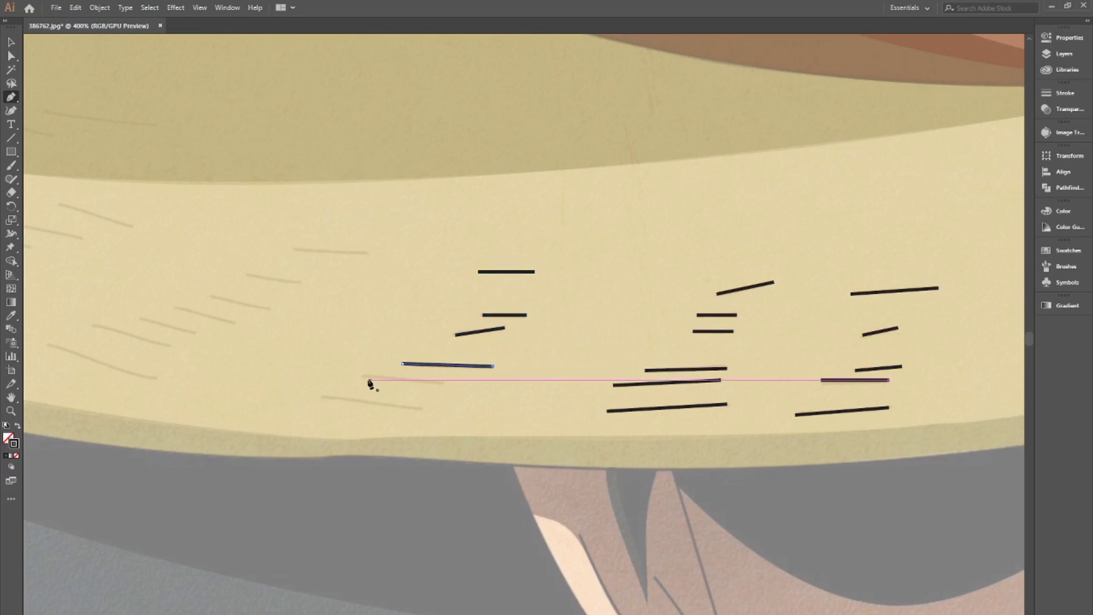
pyautogui.click(360, 377)
pyautogui.click(442, 380)
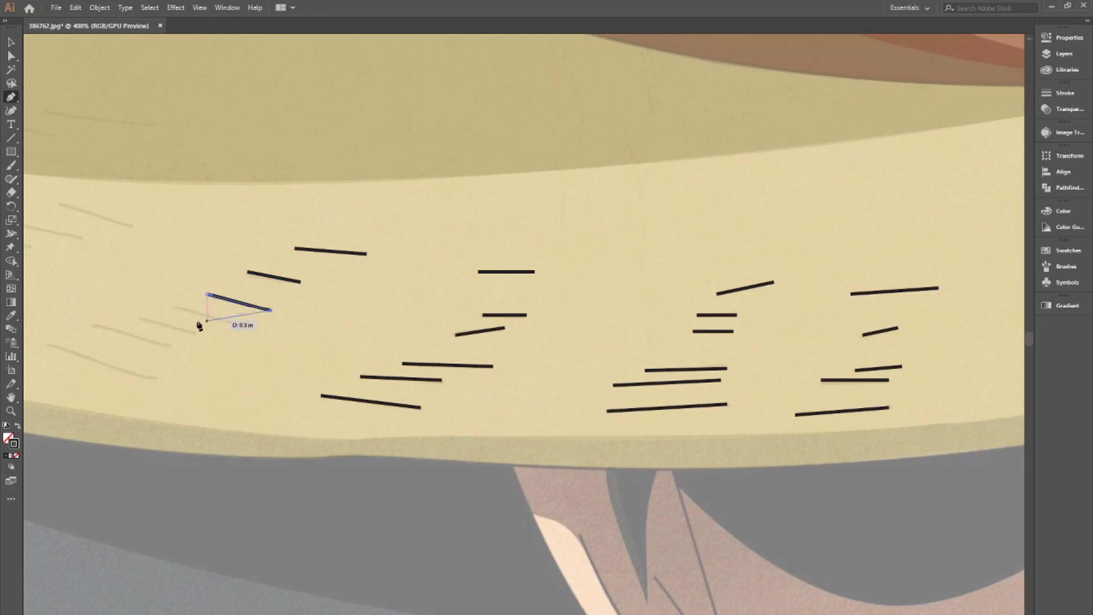
pyautogui.click(153, 379)
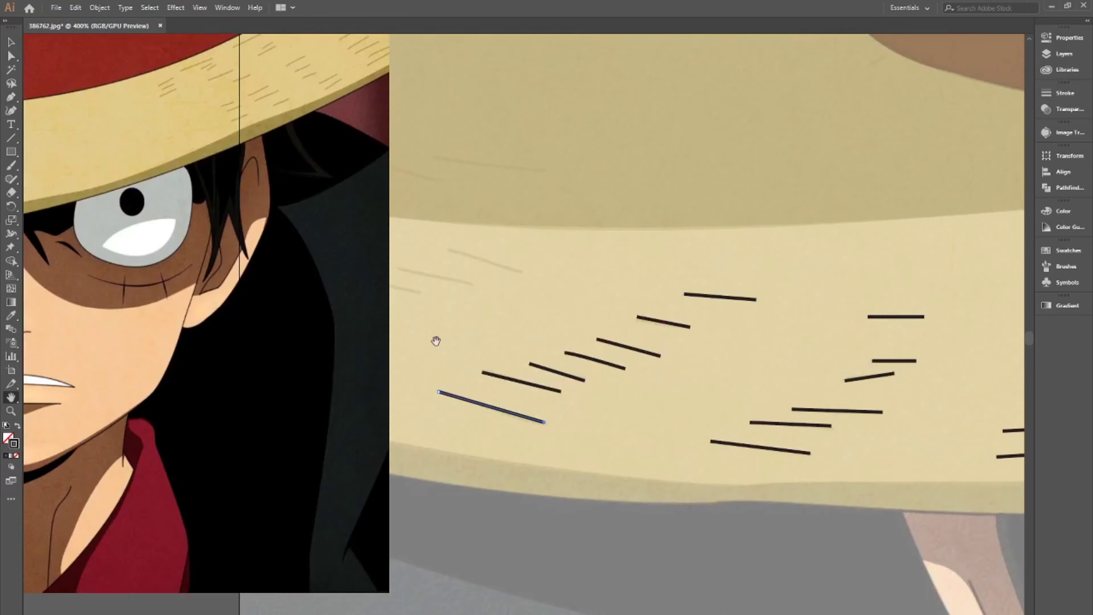
pyautogui.scroll(-3, 434, 339)
pyautogui.scroll(5, 756, 330)
# - Add black straw lines on the left brim and a few near the crown edge
pyautogui.click(564, 308)
pyautogui.click(639, 330)
pyautogui.click(13, 443)
pyautogui.click(510, 323)
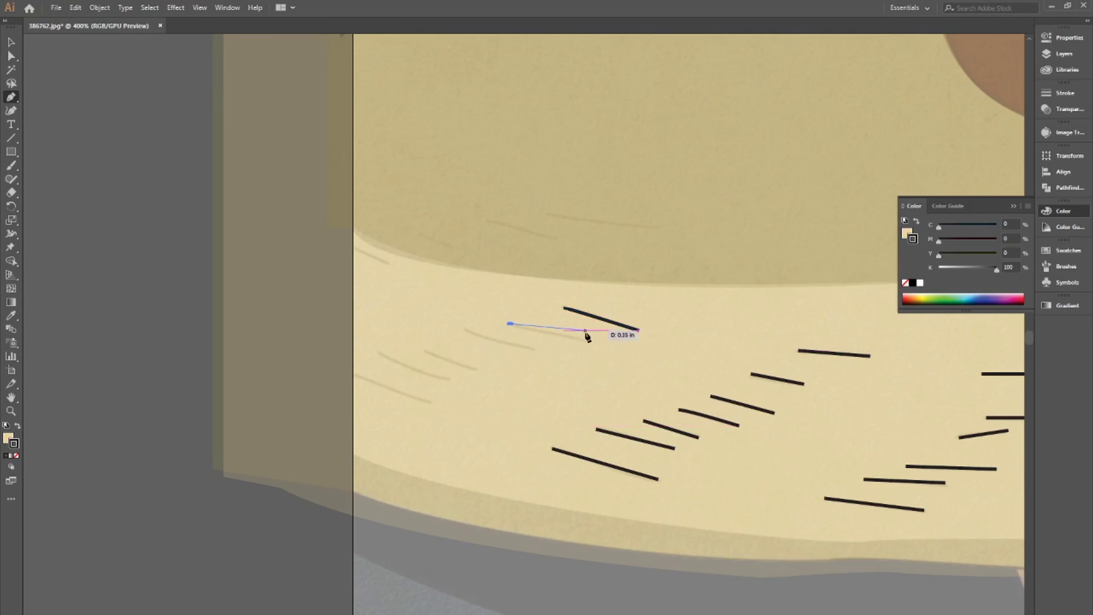
pyautogui.click(535, 351)
pyautogui.click(477, 370)
pyautogui.click(422, 350)
pyautogui.click(430, 403)
pyautogui.click(347, 245)
pyautogui.click(387, 263)
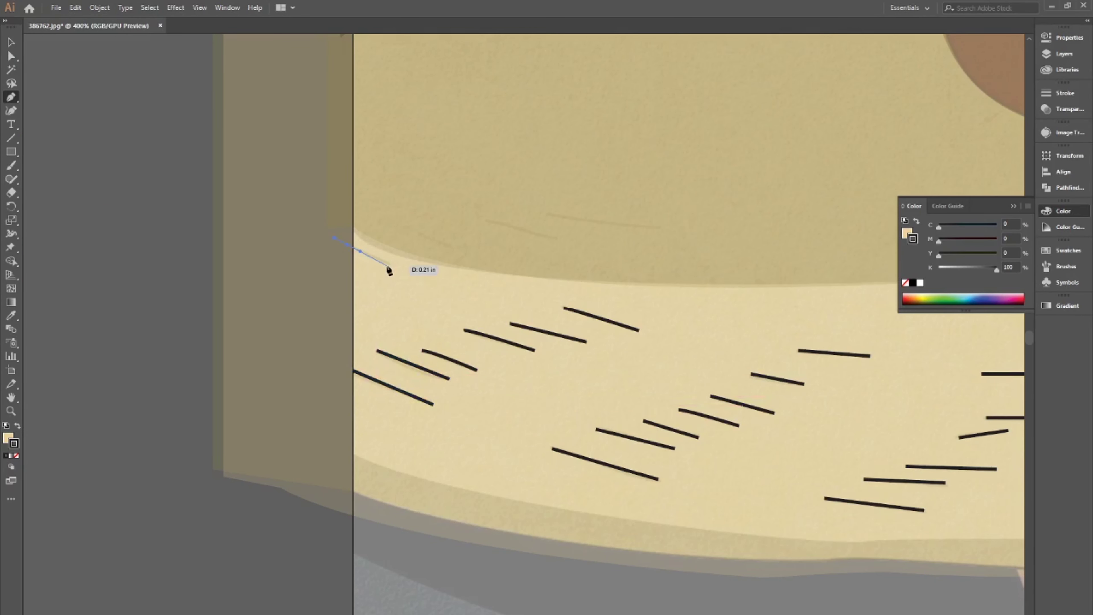
pyautogui.scroll(2, 540, 295)
pyautogui.click(472, 279)
# - Set the upper straw lines near the crown to 32% opacity
pyautogui.click(637, 305)
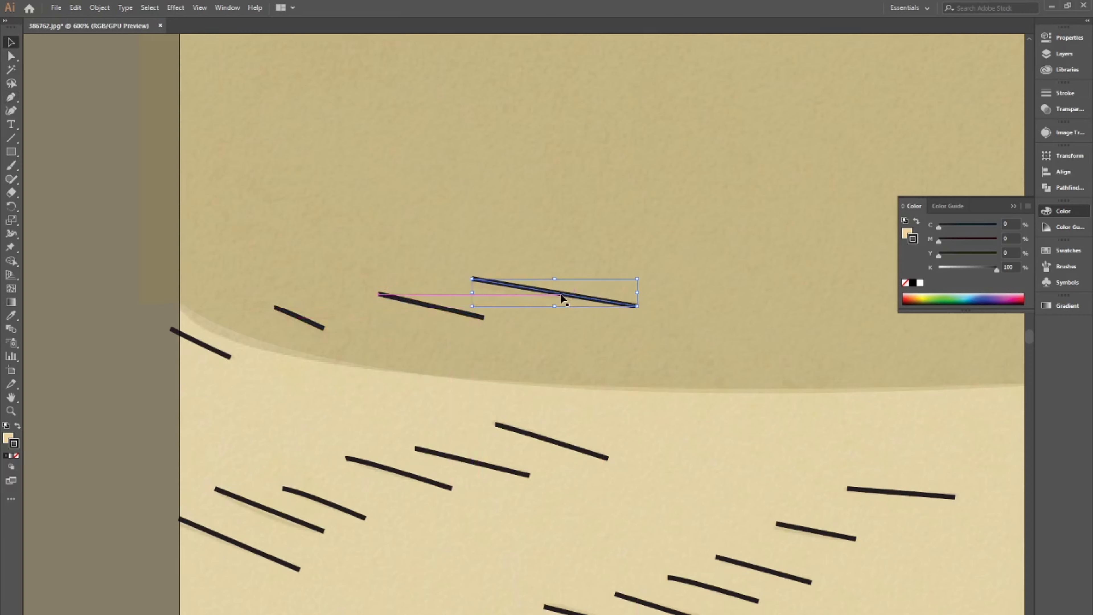
pyautogui.press('v')
pyautogui.moveTo(650, 269); pyautogui.dragTo(267, 338)
pyautogui.click(972, 190)
pyautogui.moveTo(972, 205); pyautogui.dragTo(942, 205)
# - Restore the hat shapes to full opacity
pyautogui.scroll(-5, 346, 262)
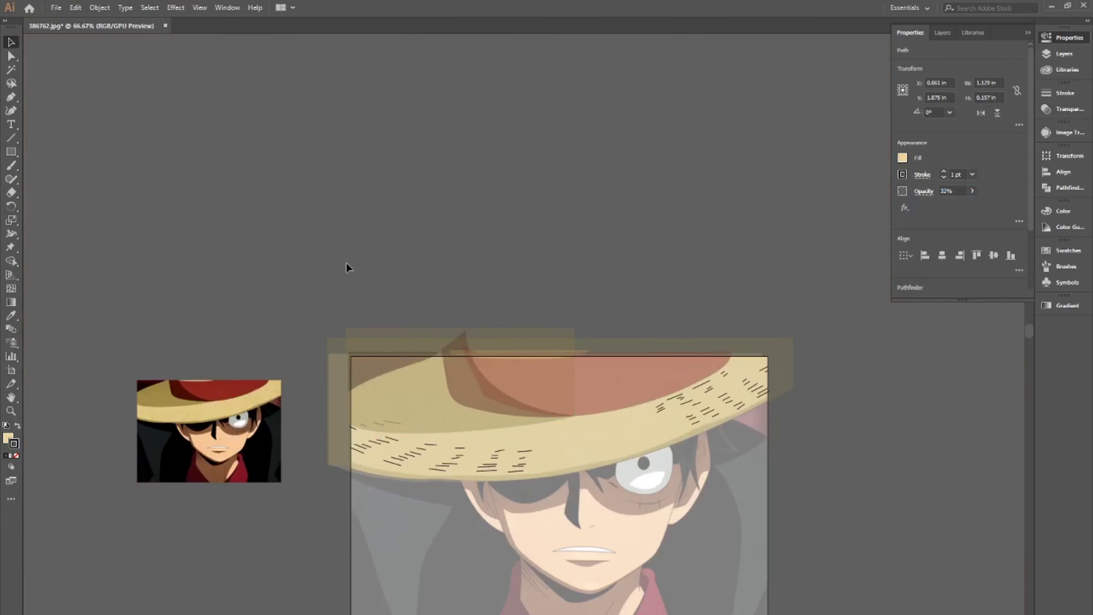
pyautogui.scroll(4, 671, 410)
pyautogui.click(671, 410)
pyautogui.scroll(-4, 705, 479)
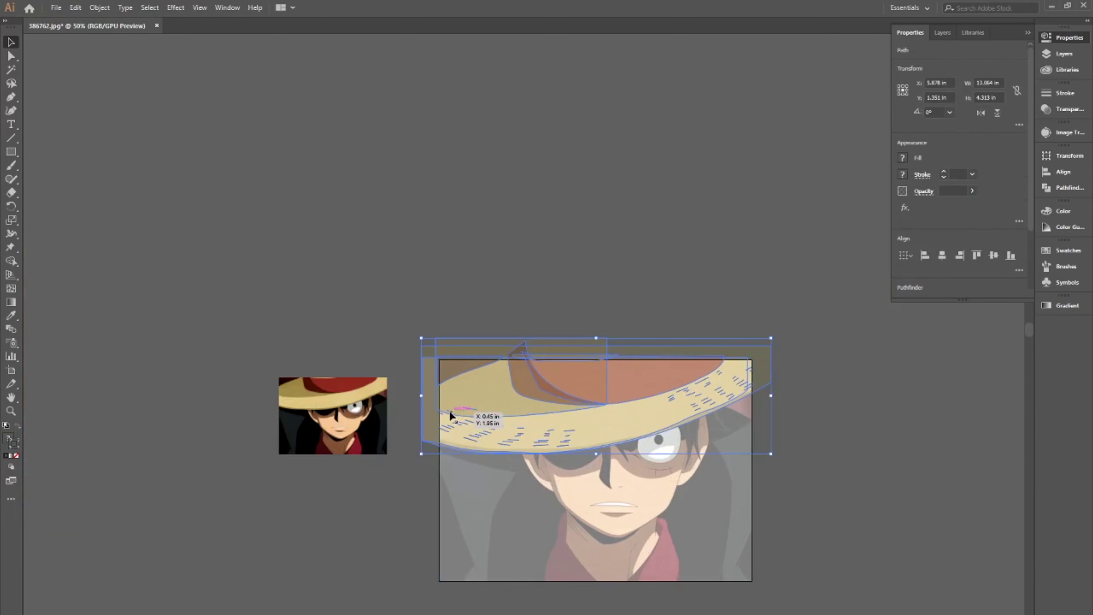
pyautogui.click(996, 206)
pyautogui.click(690, 400)
pyautogui.scroll(2, 690, 400)
pyautogui.scroll(2, 680, 411)
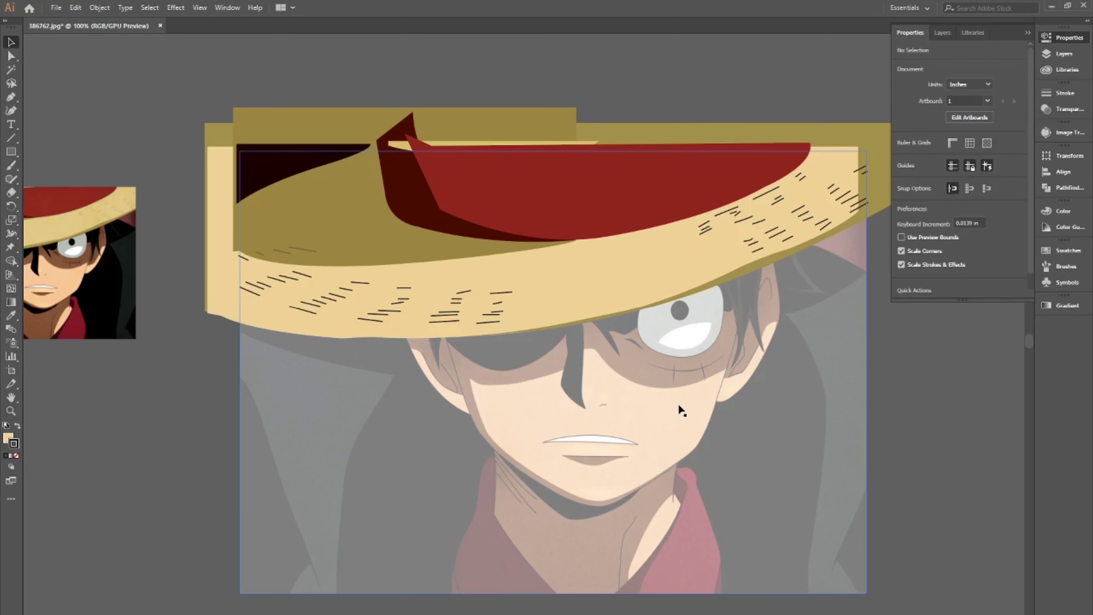
pyautogui.scroll(2, 644, 444)
# - Start the face outline path at the brim's lower edge and curve it down the cheek
pyautogui.press('p')
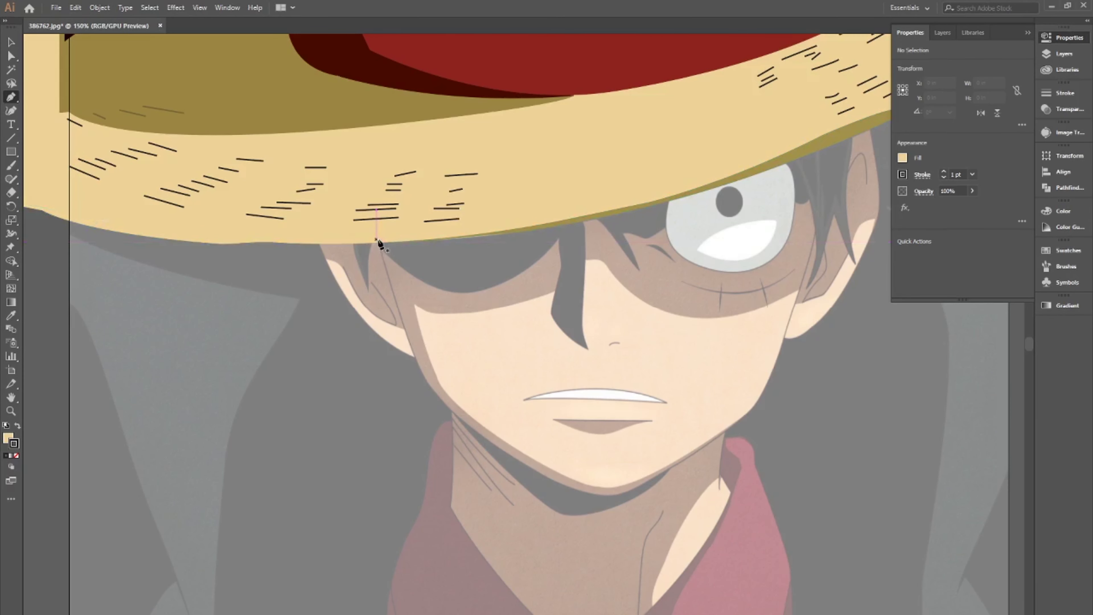
pyautogui.scroll(2, 444, 368)
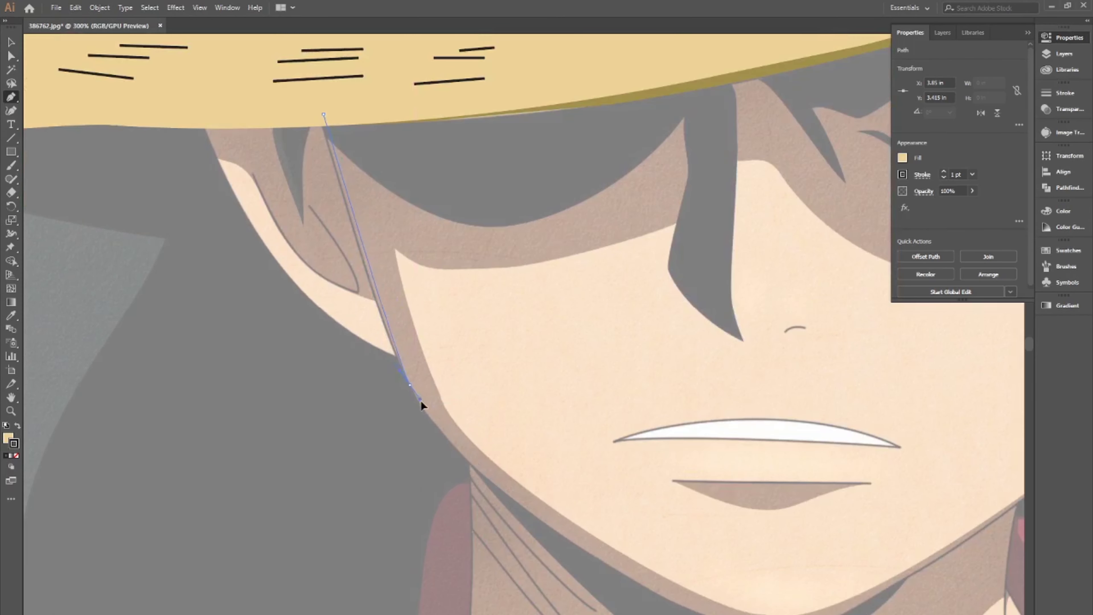
pyautogui.click(318, 108)
pyautogui.moveTo(408, 375); pyautogui.dragTo(421, 398)
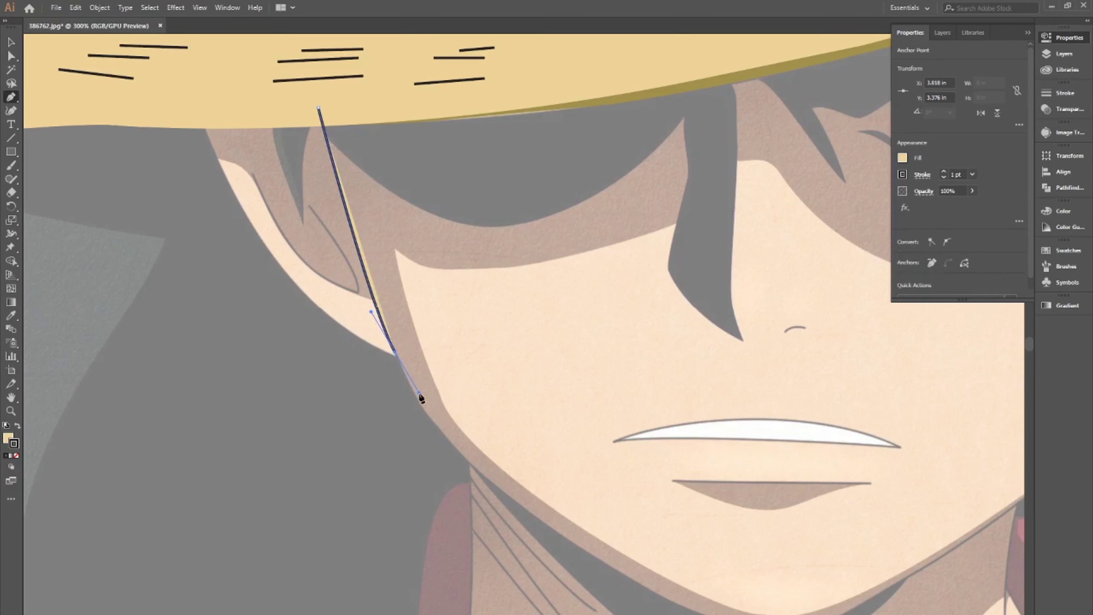
pyautogui.click(420, 405)
pyautogui.click(474, 471)
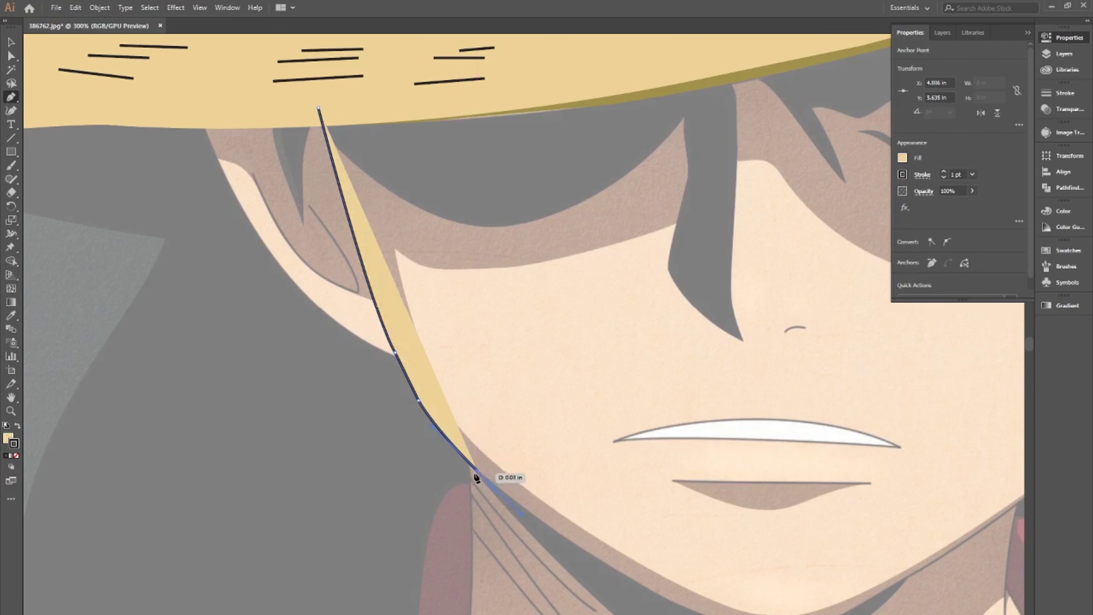
pyautogui.click(17, 457)
pyautogui.scroll(-3, 776, 542)
pyautogui.moveTo(769, 536); pyautogui.dragTo(845, 516)
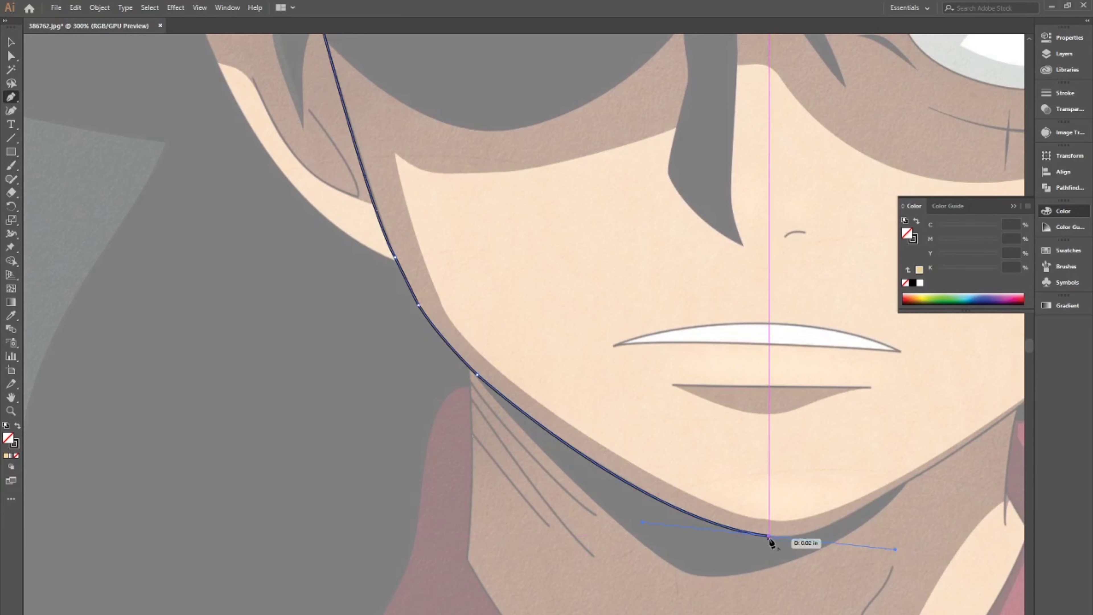
# - Trace the outline along the jaw and around the chin with smooth anchors
pyautogui.hotkey('ctrl', '+')
pyautogui.moveTo(843, 396); pyautogui.dragTo(872, 361)
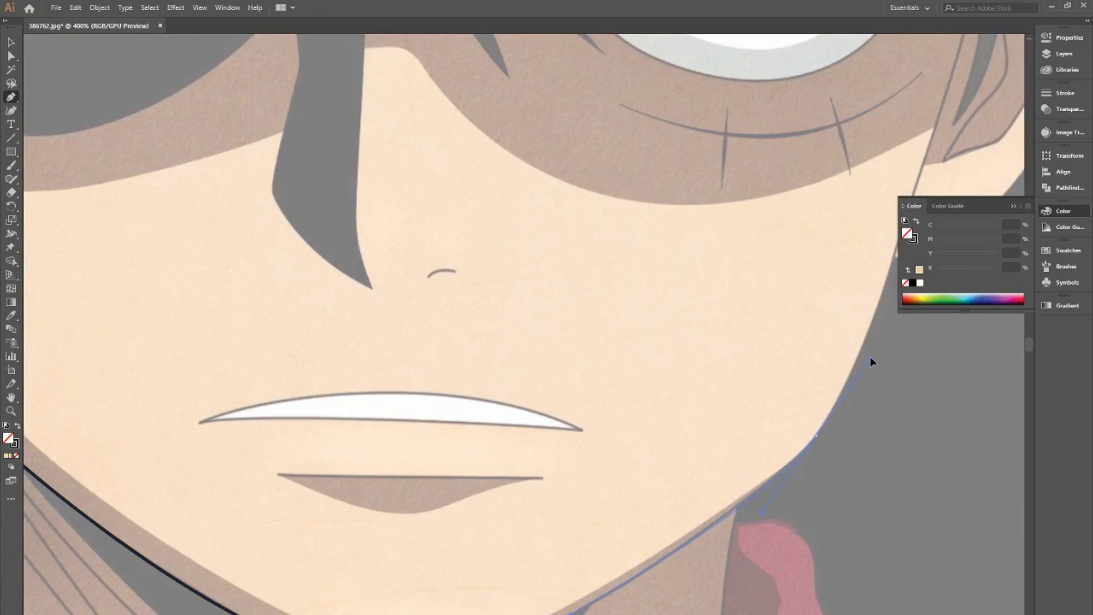
pyautogui.hotkey('ctrl', '-')
pyautogui.click(1014, 206)
pyautogui.scroll(1, 846, 398)
pyautogui.moveTo(886, 314); pyautogui.dragTo(891, 318)
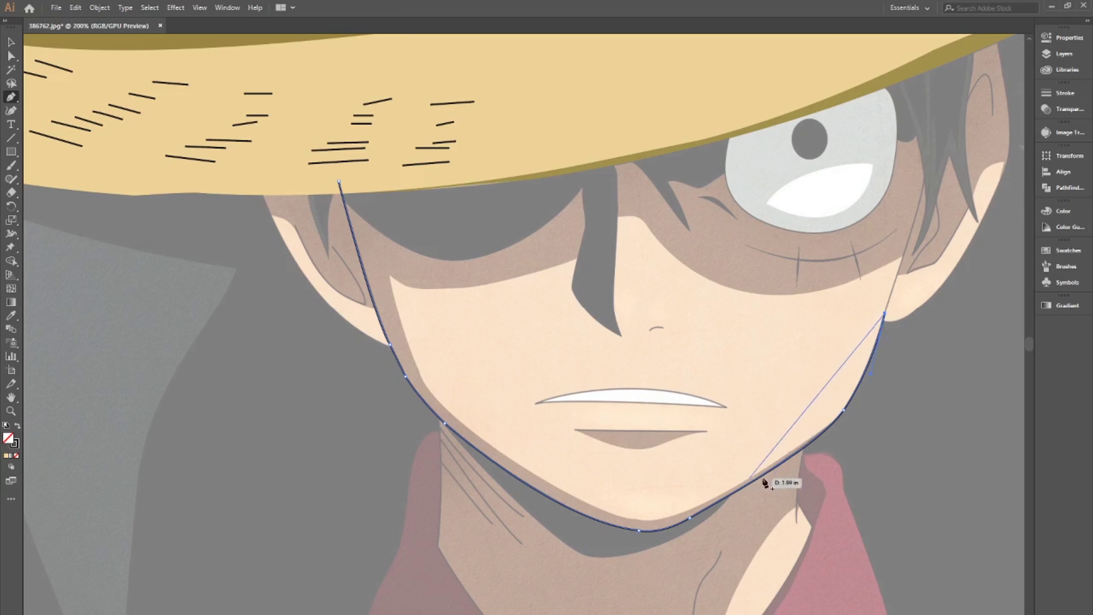
pyautogui.hotkey('ctrl', '+')
pyautogui.moveTo(577, 560); pyautogui.dragTo(457, 610)
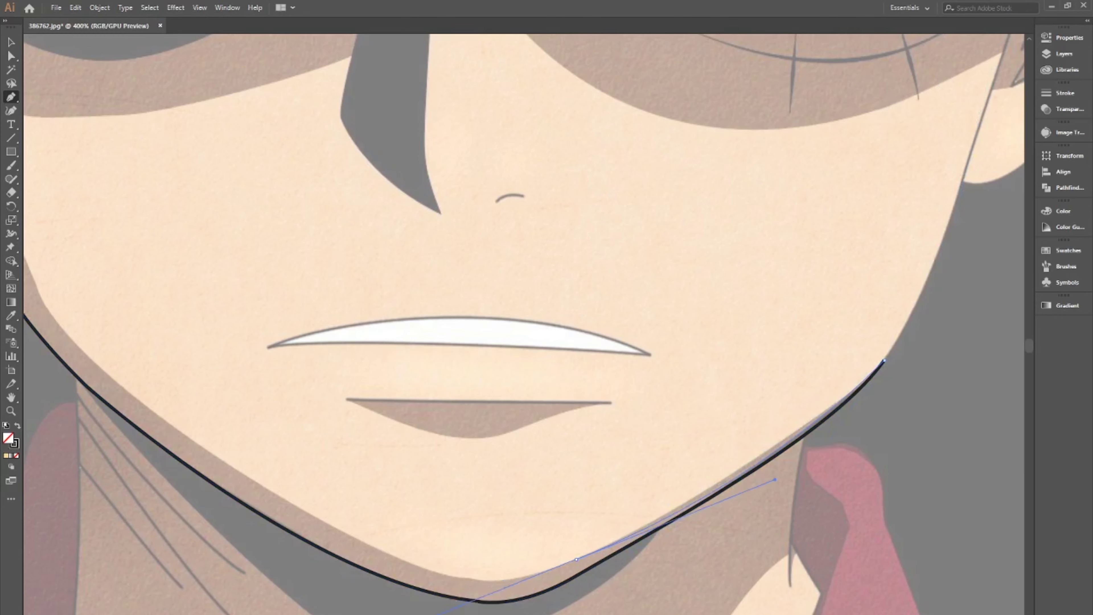
pyautogui.hotkey('ctrl', '+')
pyautogui.moveTo(326, 500)
pyautogui.mouseDown()
pyautogui.moveTo(174, 424)
pyautogui.moveTo(297, 486)
pyautogui.mouseUp()
pyautogui.hotkey('ctrl', '-')
# - Continue the outline up the left jaw and cheek toward the eye shadow
pyautogui.scroll(5, 186, 415)
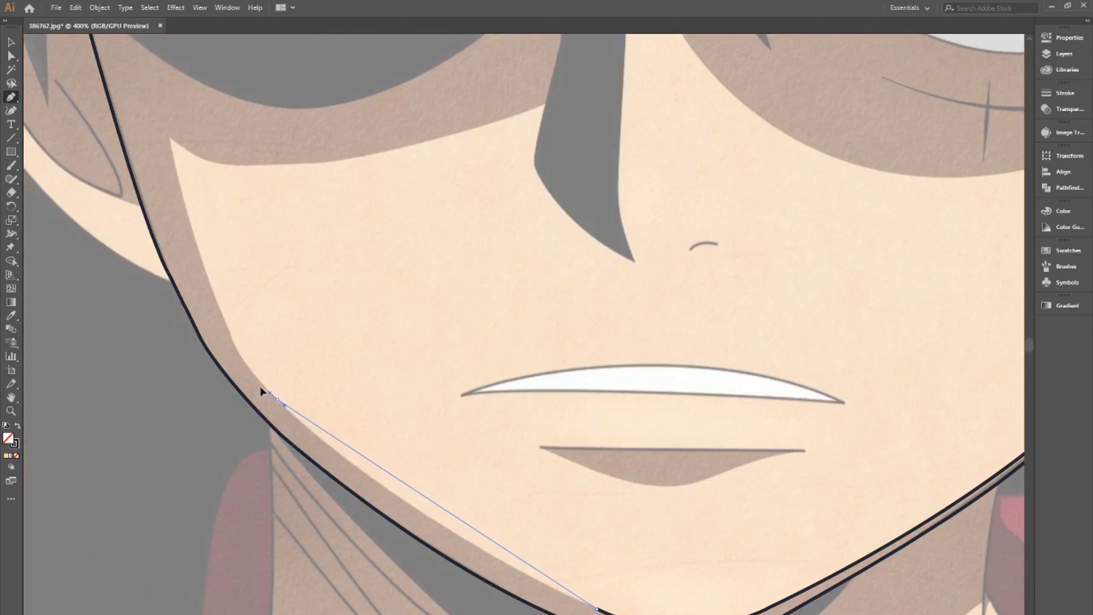
pyautogui.moveTo(277, 398)
pyautogui.mouseDown()
pyautogui.moveTo(143, 273)
pyautogui.moveTo(176, 191)
pyautogui.mouseUp()
pyautogui.moveTo(161, 114); pyautogui.dragTo(249, 374)
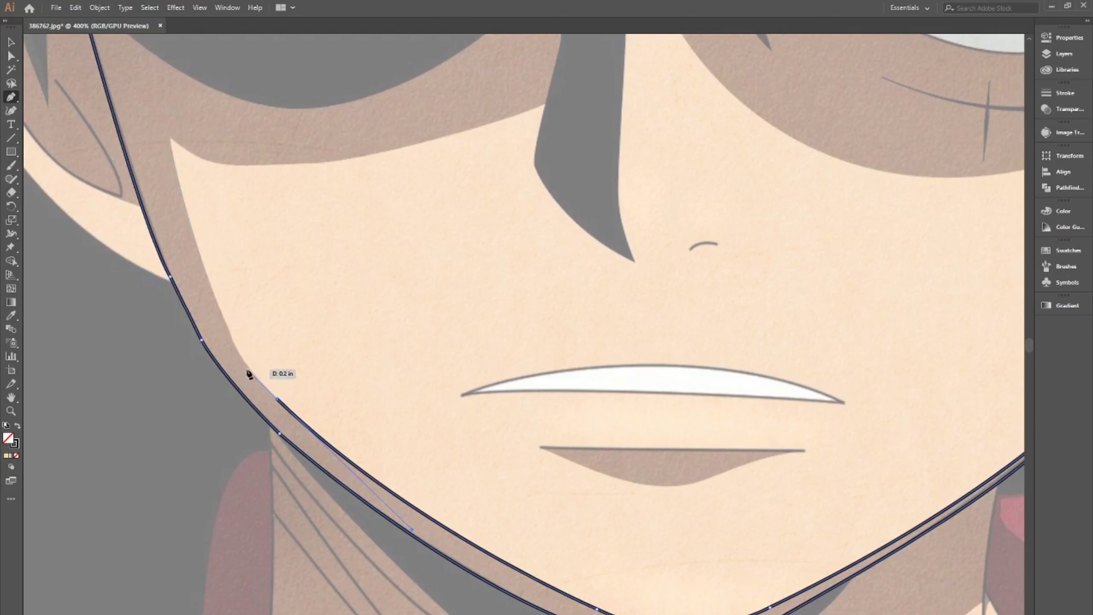
pyautogui.moveTo(226, 321); pyautogui.dragTo(220, 307)
pyautogui.hotkey('ctrl', '+')
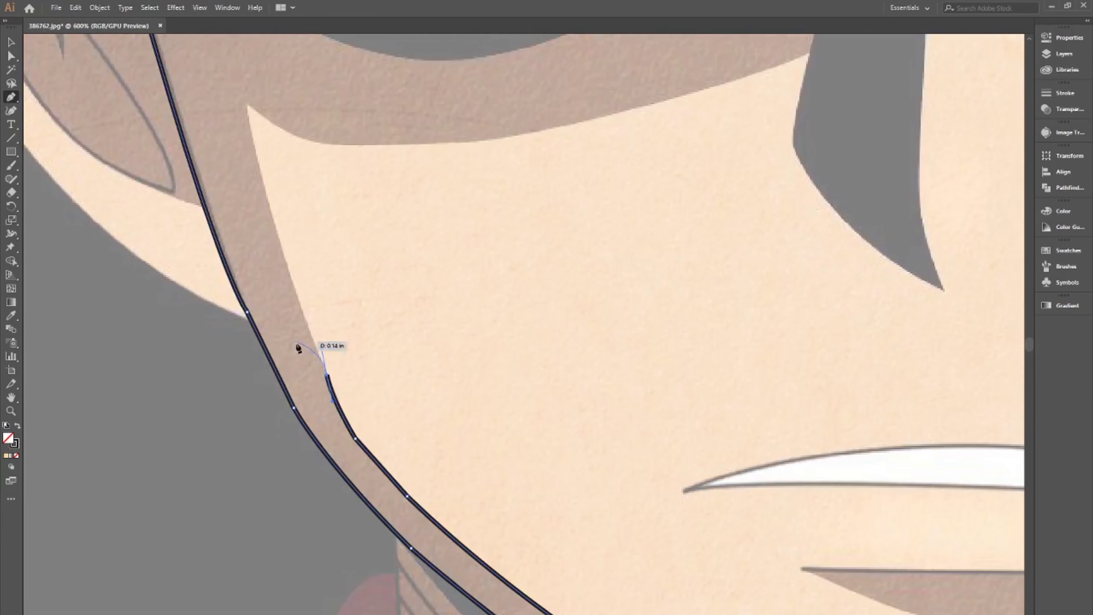
pyautogui.moveTo(328, 378); pyautogui.dragTo(311, 342)
pyautogui.hotkey('ctrl', '-')
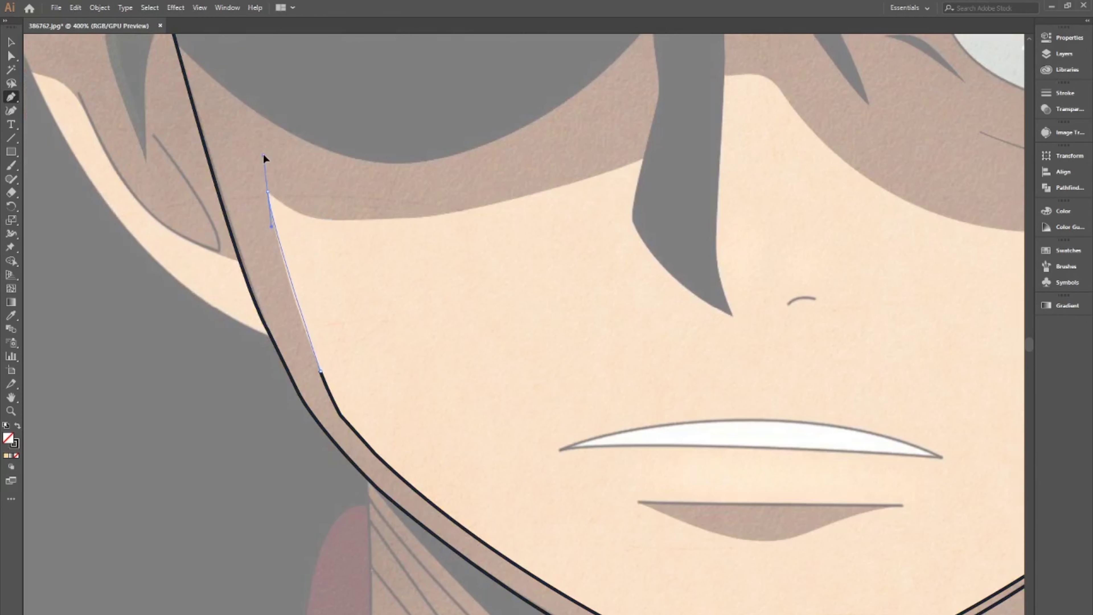
pyautogui.click(267, 190)
pyautogui.moveTo(335, 223); pyautogui.dragTo(366, 223)
# - Trace the outline across the eye shadow and nose bridge toward the right ear
pyautogui.hotkey('ctrl', '-')
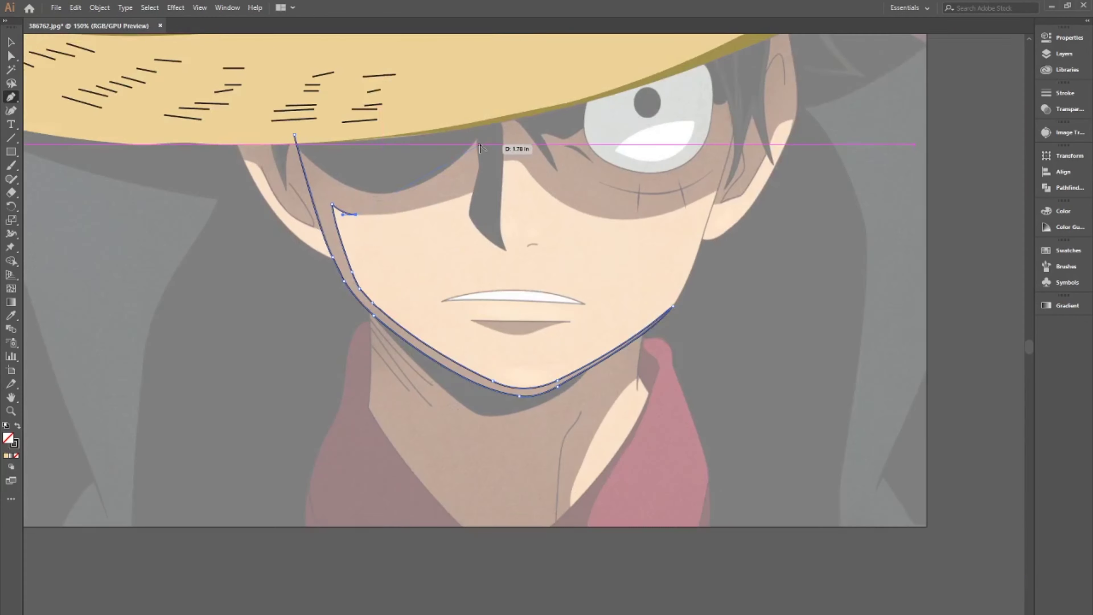
pyautogui.moveTo(470, 208); pyautogui.dragTo(492, 197)
pyautogui.moveTo(571, 171); pyautogui.dragTo(548, 194)
pyautogui.click(512, 165)
pyautogui.moveTo(627, 239); pyautogui.dragTo(683, 253)
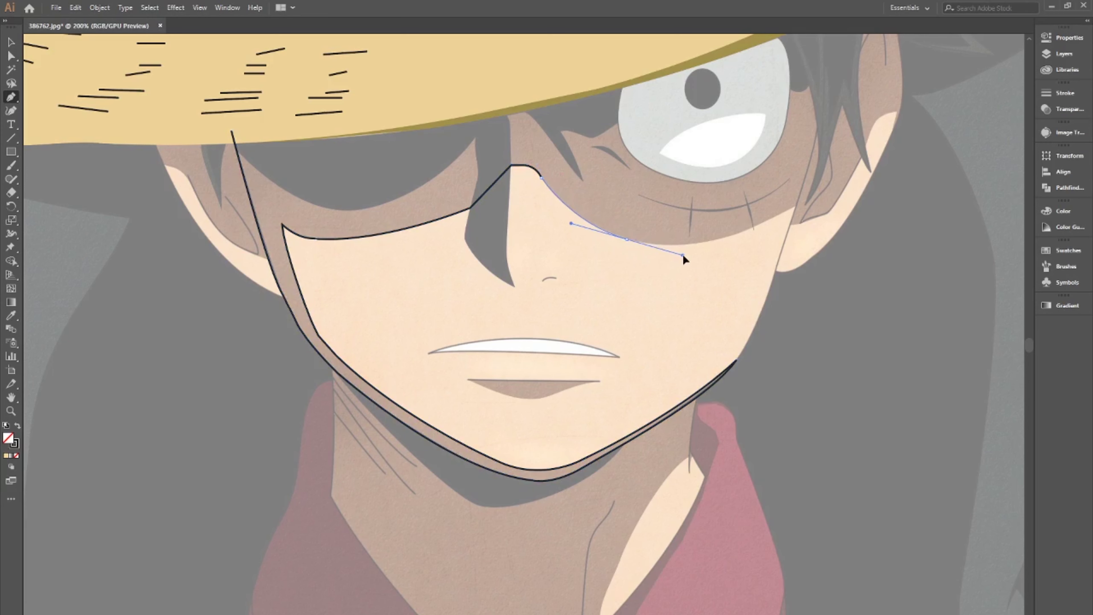
pyautogui.moveTo(744, 233)
pyautogui.mouseDown()
pyautogui.moveTo(812, 208)
pyautogui.moveTo(781, 215)
pyautogui.mouseUp()
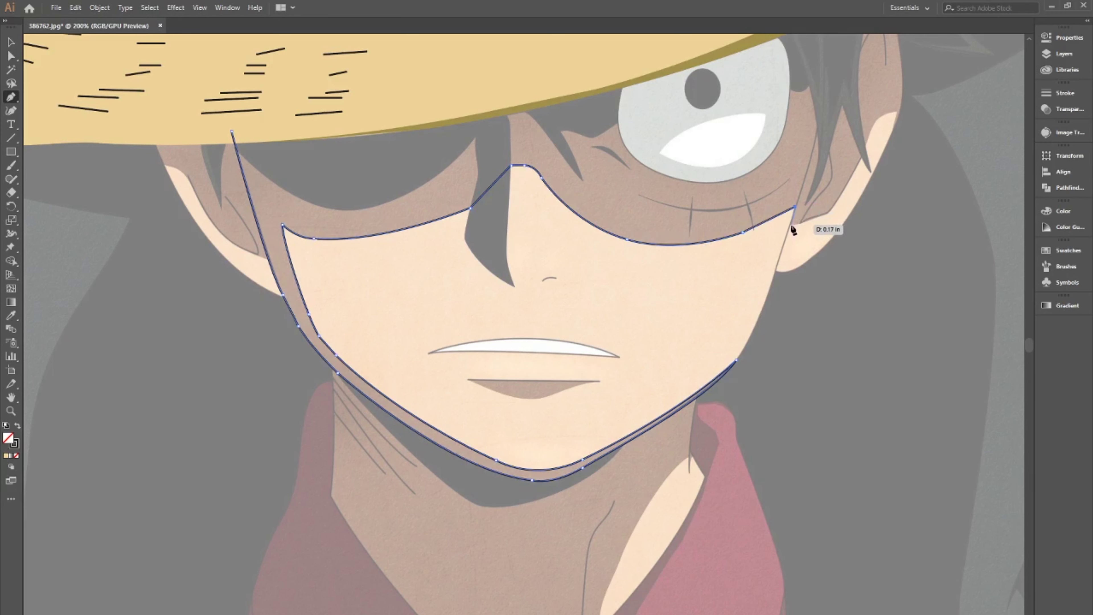
# - Carry the outline up the right ear to anchor it at the hat brim
pyautogui.hotkey('ctrl', '=')
pyautogui.hotkey('ctrl', '-')
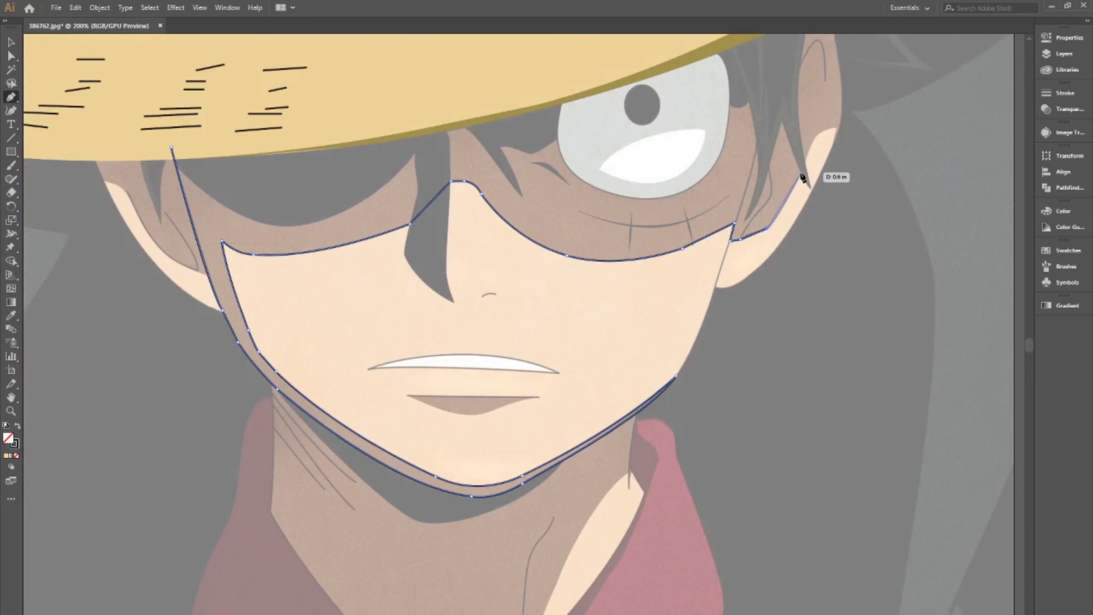
pyautogui.moveTo(848, 148); pyautogui.dragTo(911, 140)
pyautogui.hotkey('ctrl', '=')
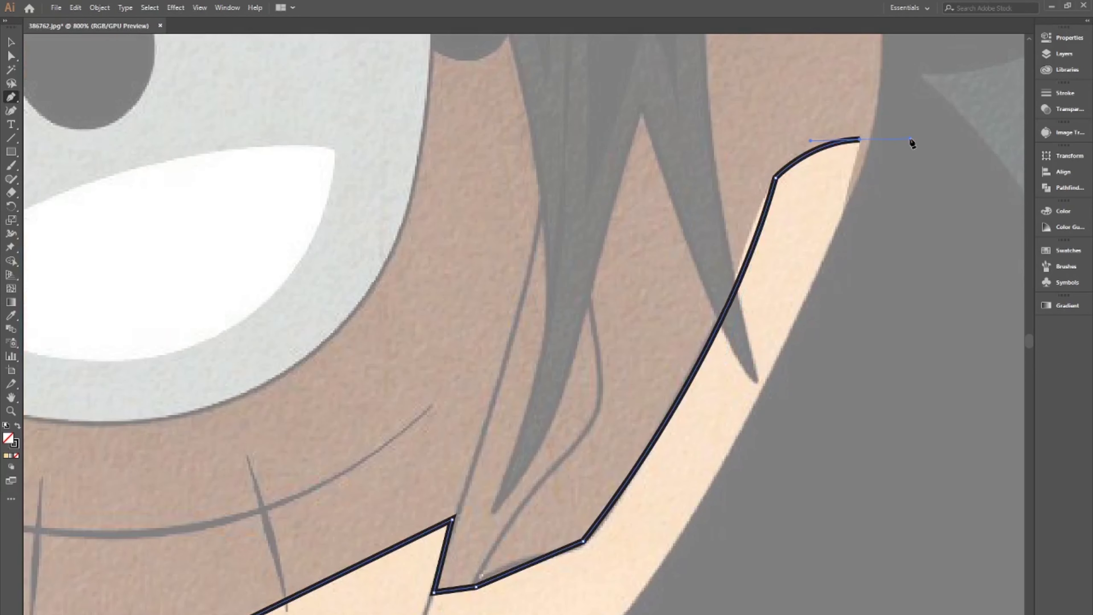
pyautogui.hotkey('ctrl', '-')
pyautogui.hotkey('ctrl', '-')
pyautogui.hotkey('ctrl', '-')
pyautogui.hotkey('ctrl', '-')
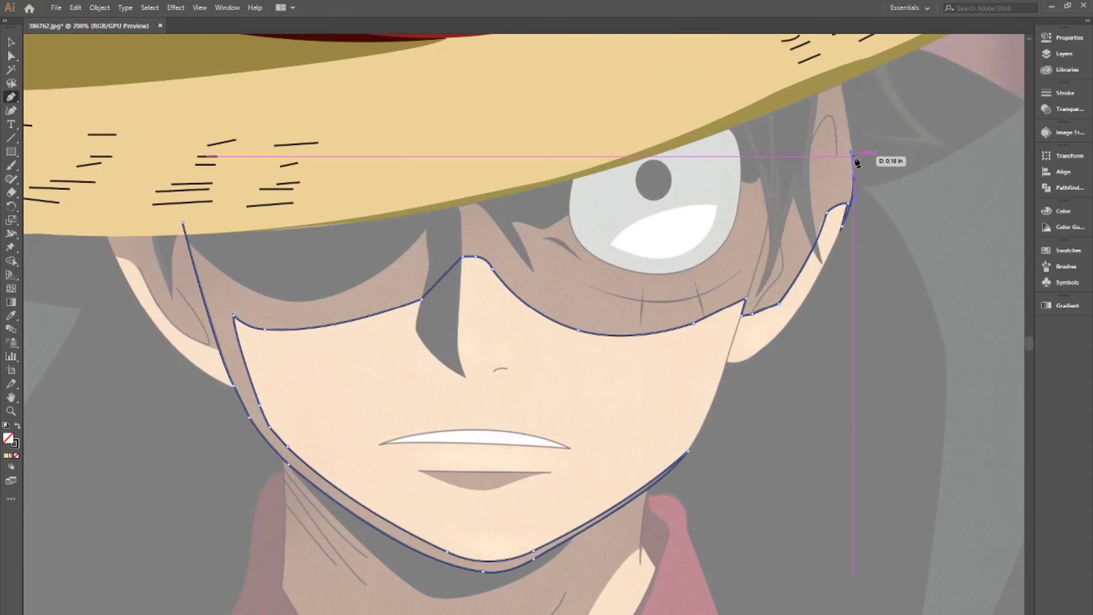
pyautogui.moveTo(840, 74)
pyautogui.mouseDown()
pyautogui.moveTo(842, 82)
pyautogui.moveTo(792, 82)
pyautogui.mouseUp()
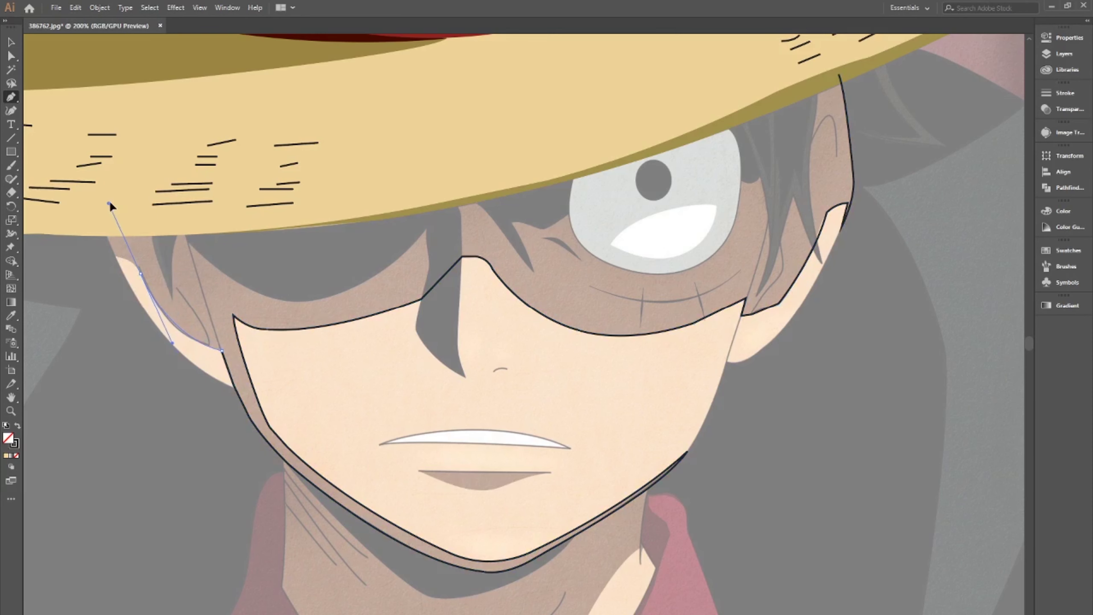
# - Trace a path along the left ear edge to where the ear meets the hair
pyautogui.scroll(3, 112, 291)
pyautogui.moveTo(271, 368)
pyautogui.mouseDown()
pyautogui.moveTo(254, 323)
pyautogui.moveTo(228, 297)
pyautogui.mouseUp()
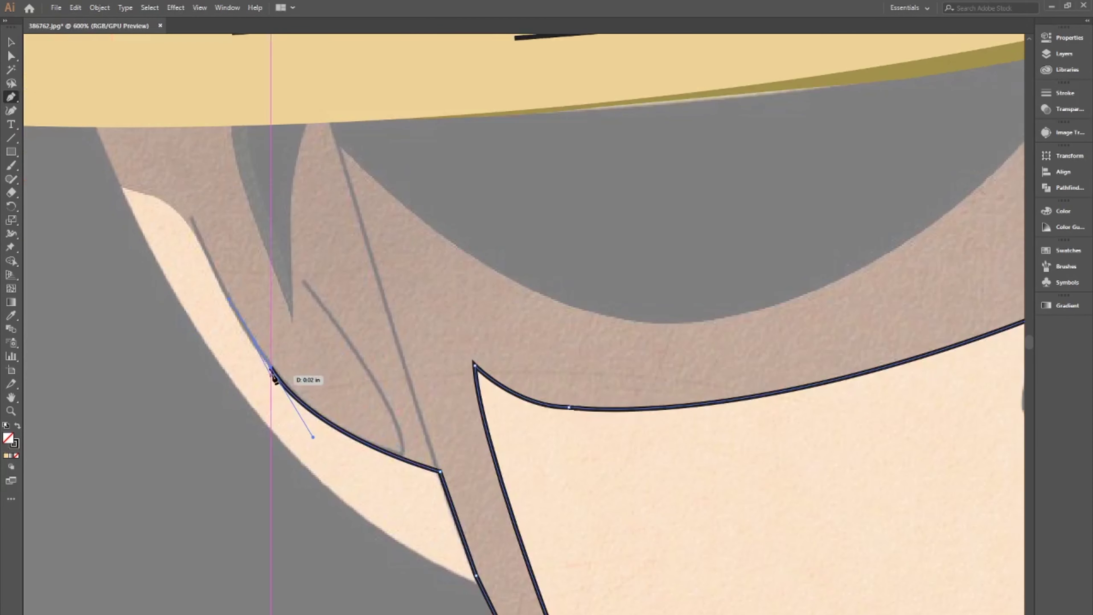
pyautogui.click(186, 222)
pyautogui.hscroll(-5, 172, 172)
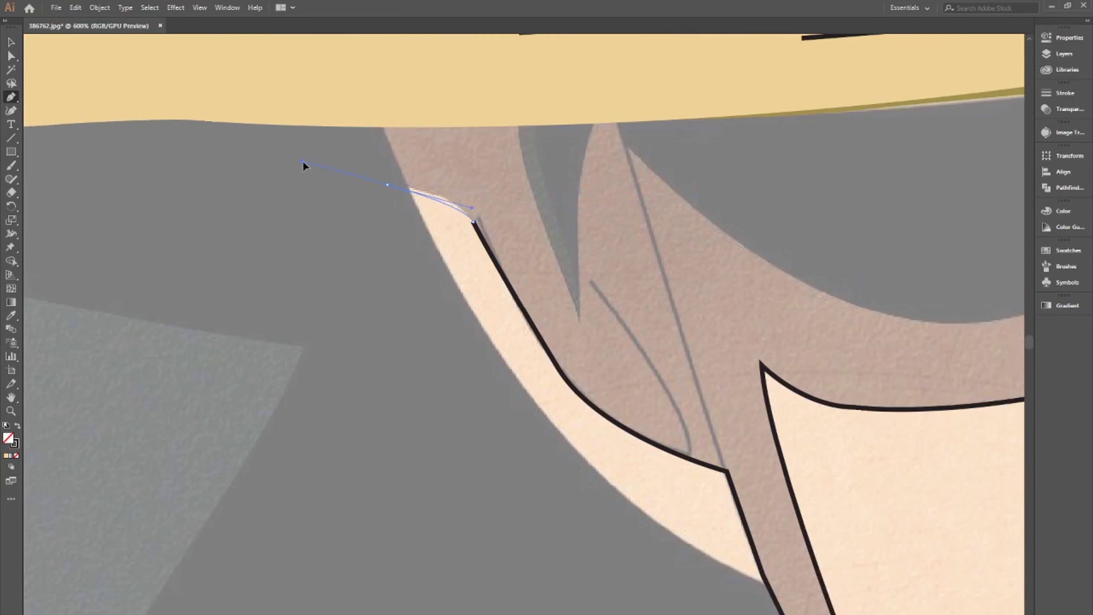
pyautogui.scroll(-2, 303, 165)
pyautogui.scroll(-2, 402, 183)
pyautogui.scroll(3, 384, 153)
pyautogui.scroll(5, 732, 110)
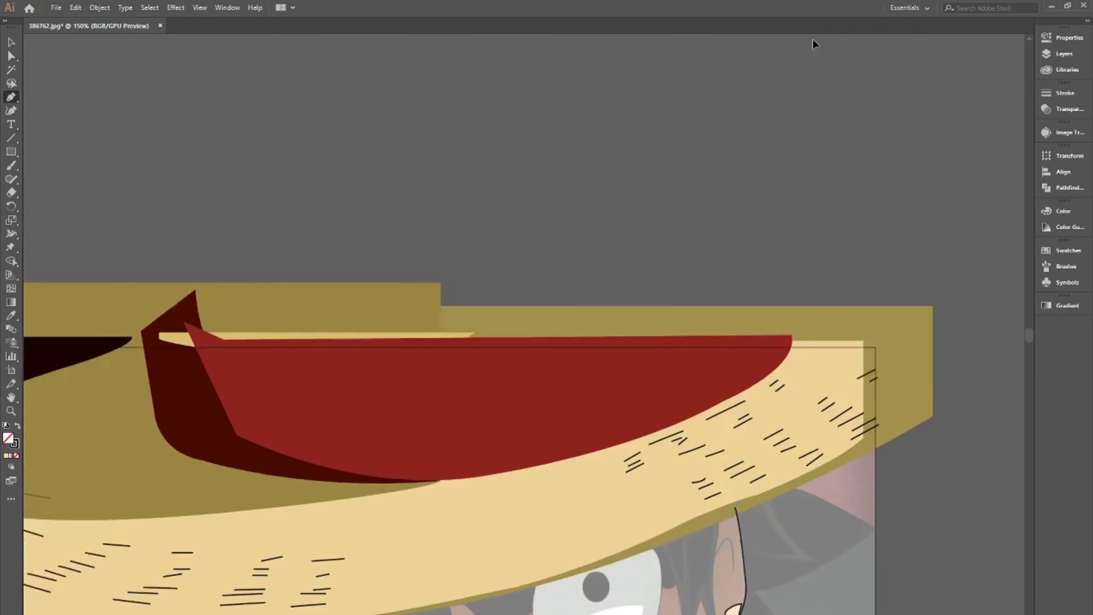
pyautogui.scroll(-3, 801, 215)
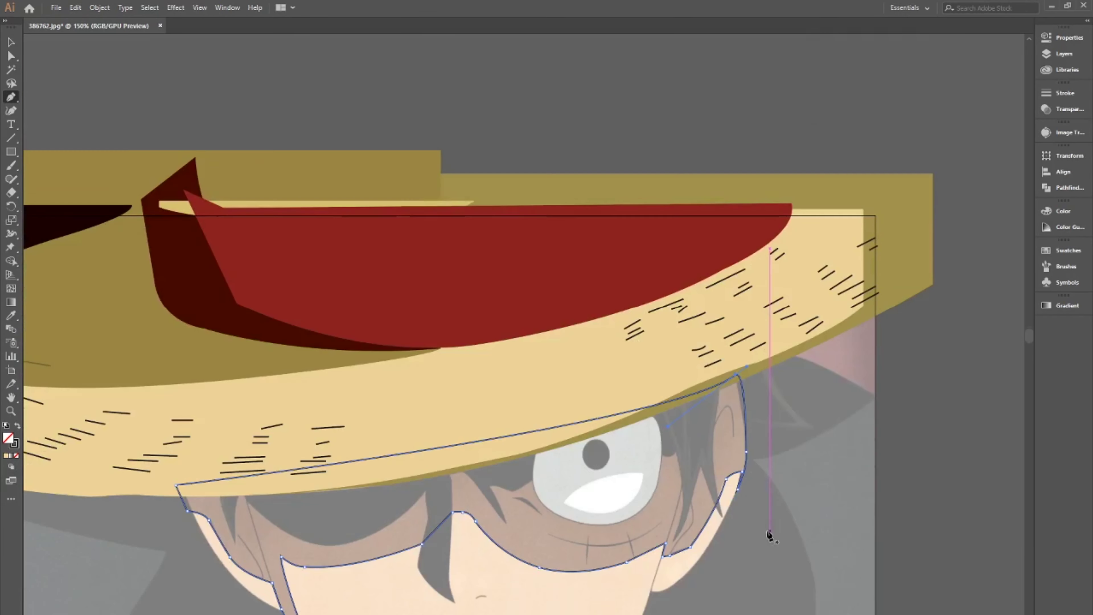
# - Close the previous outline and begin a hair strand at its tip under the brim
pyautogui.click(740, 378)
pyautogui.scroll(-5, 918, 450)
pyautogui.scroll(6, 667, 446)
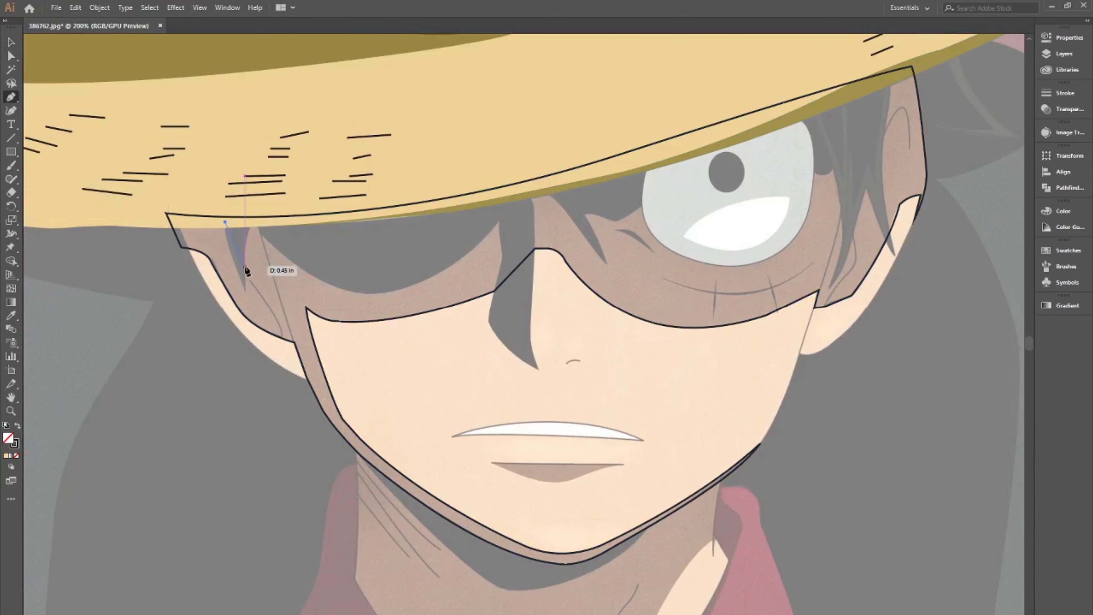
pyautogui.click(245, 292)
pyautogui.moveTo(256, 221); pyautogui.dragTo(271, 225)
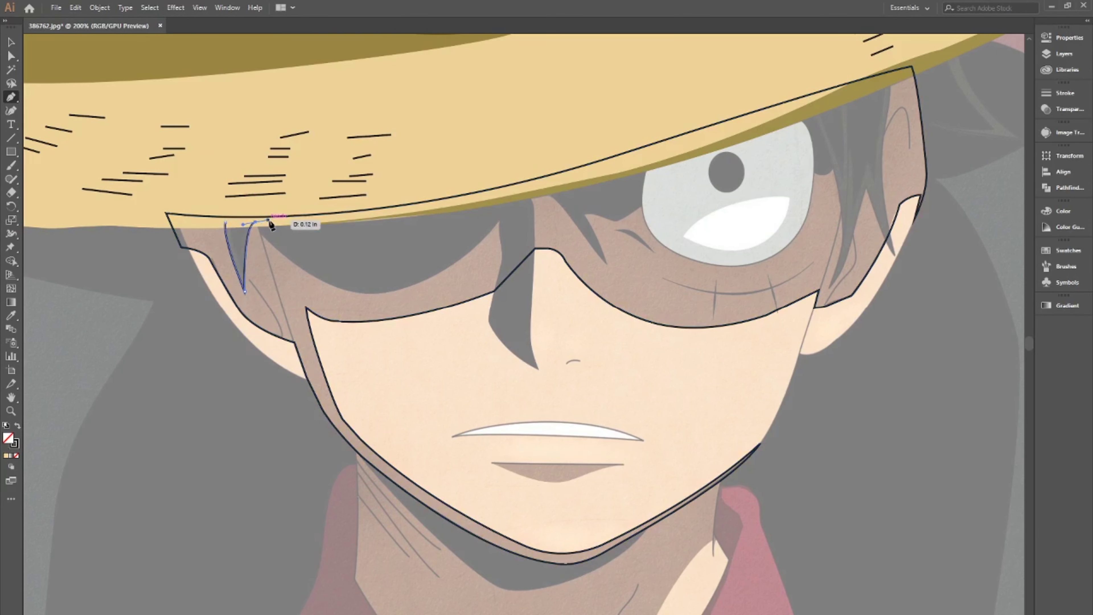
pyautogui.scroll(2, 271, 225)
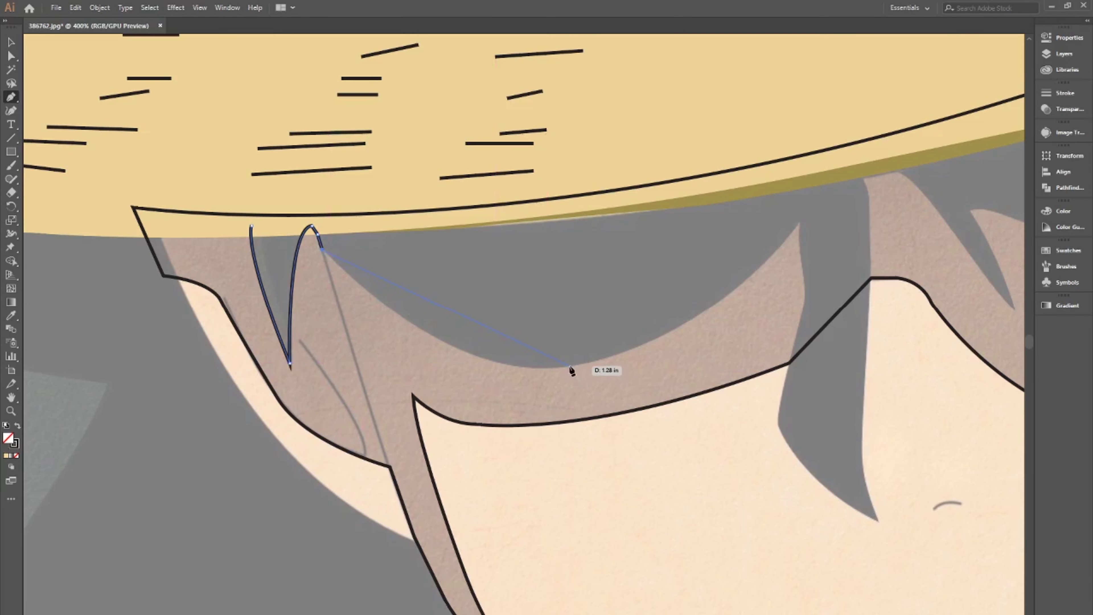
pyautogui.moveTo(754, 274); pyautogui.dragTo(788, 235)
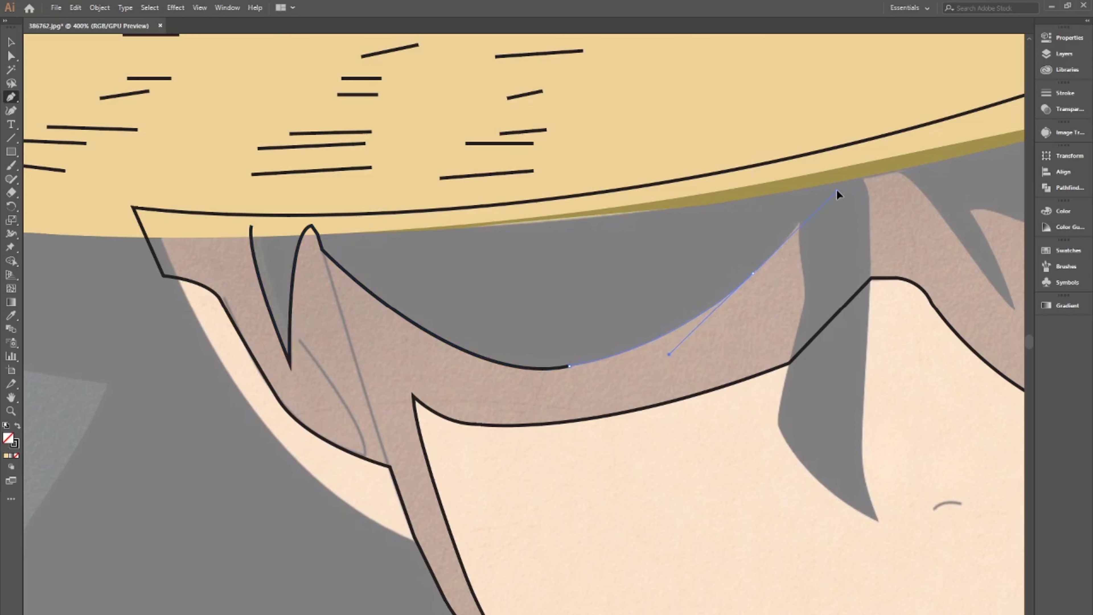
pyautogui.click(754, 274)
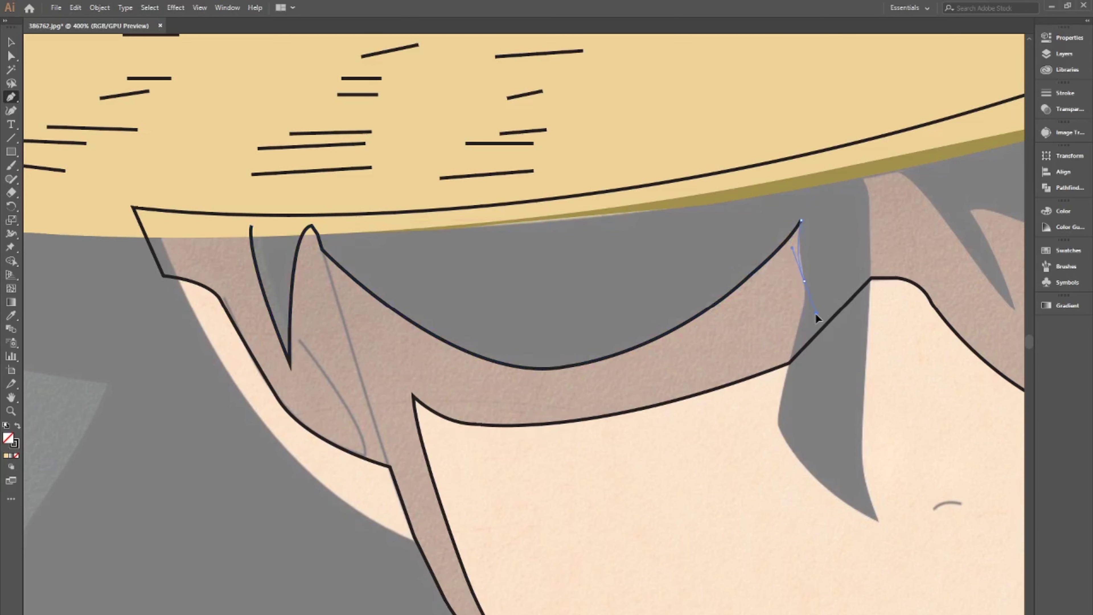
# - Trace the hair spike down to its pointed tip and back up to the hat brim
pyautogui.click(804, 281)
pyautogui.click(802, 318)
pyautogui.moveTo(777, 420); pyautogui.dragTo(777, 442)
pyautogui.moveTo(879, 521); pyautogui.dragTo(978, 577)
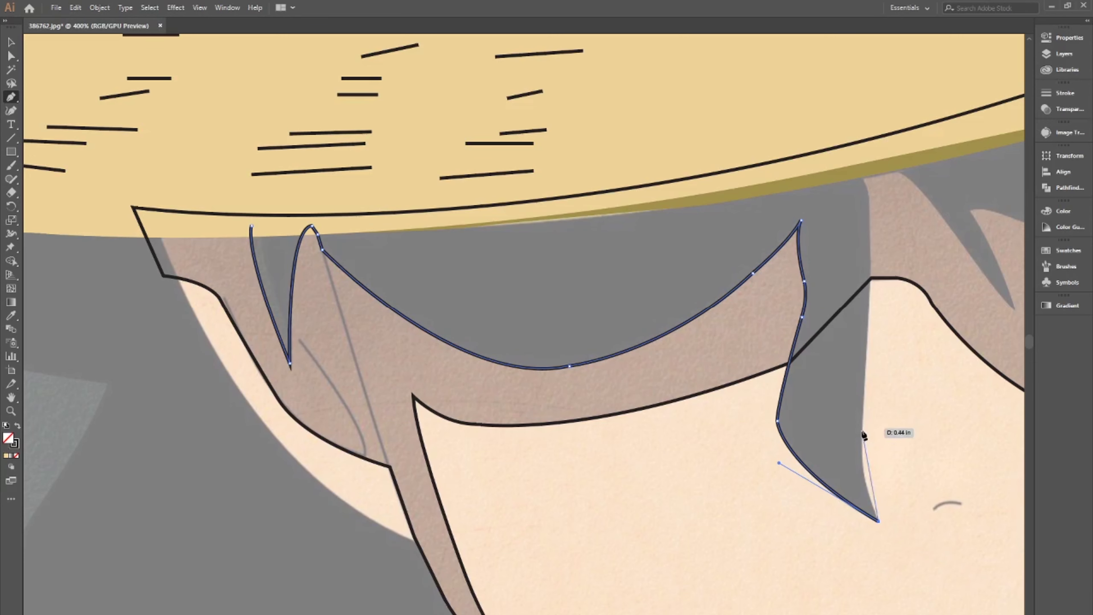
pyautogui.click(873, 254)
pyautogui.click(855, 165)
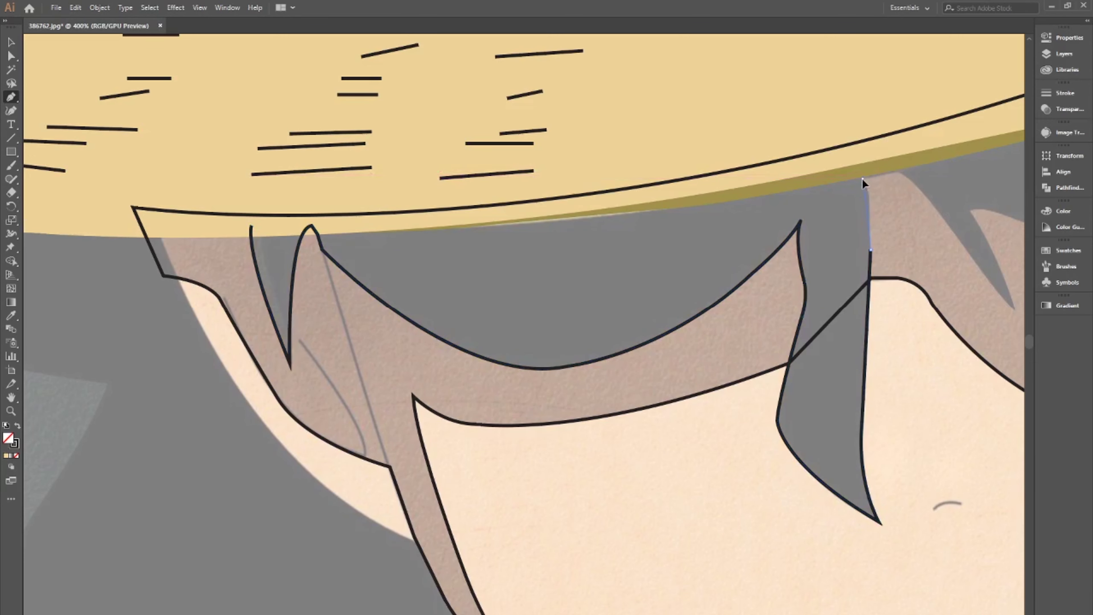
# - Pan to the next spike, curve the outline down to its point and end the path
pyautogui.hotkey('ctrl', '-')
pyautogui.hotkey('ctrl', '-')
pyautogui.moveTo(782, 250); pyautogui.dragTo(466, 304)
pyautogui.scroll(5, 466, 304)
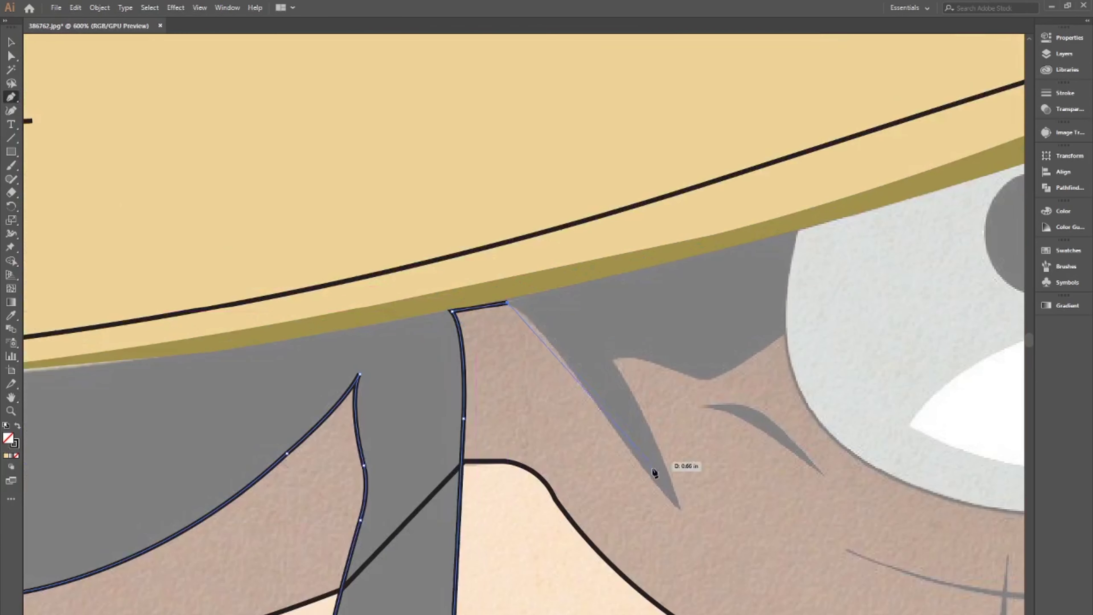
pyautogui.moveTo(590, 394); pyautogui.dragTo(670, 483)
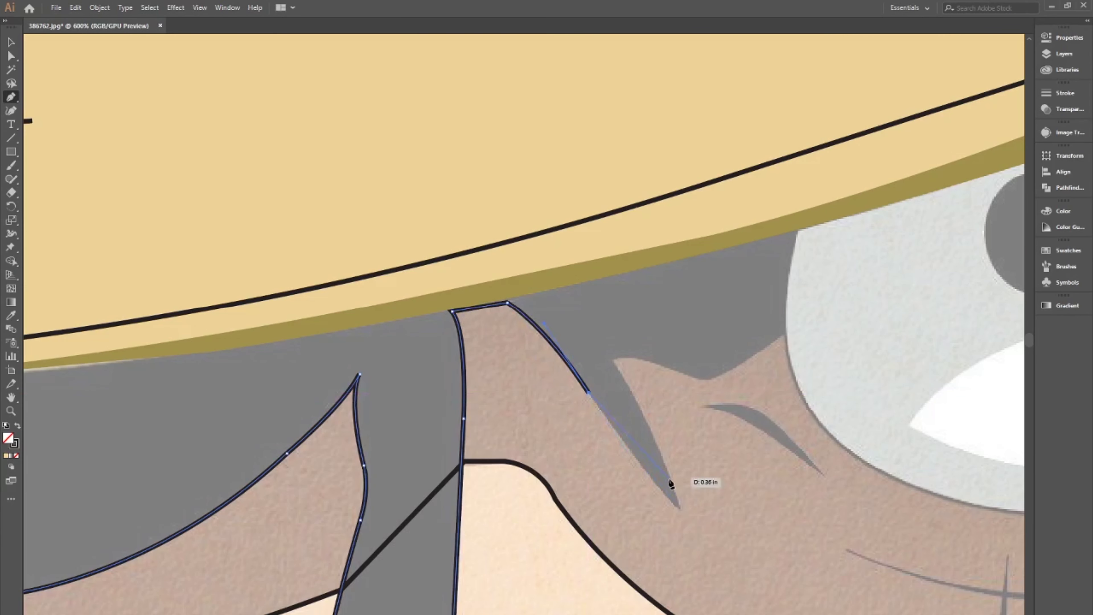
pyautogui.click(681, 511)
pyautogui.keyDown('ctrl'); pyautogui.click(612, 364); pyautogui.keyUp('ctrl')
# - Start a new hair strand outline curving toward and along the eye
pyautogui.click(698, 379)
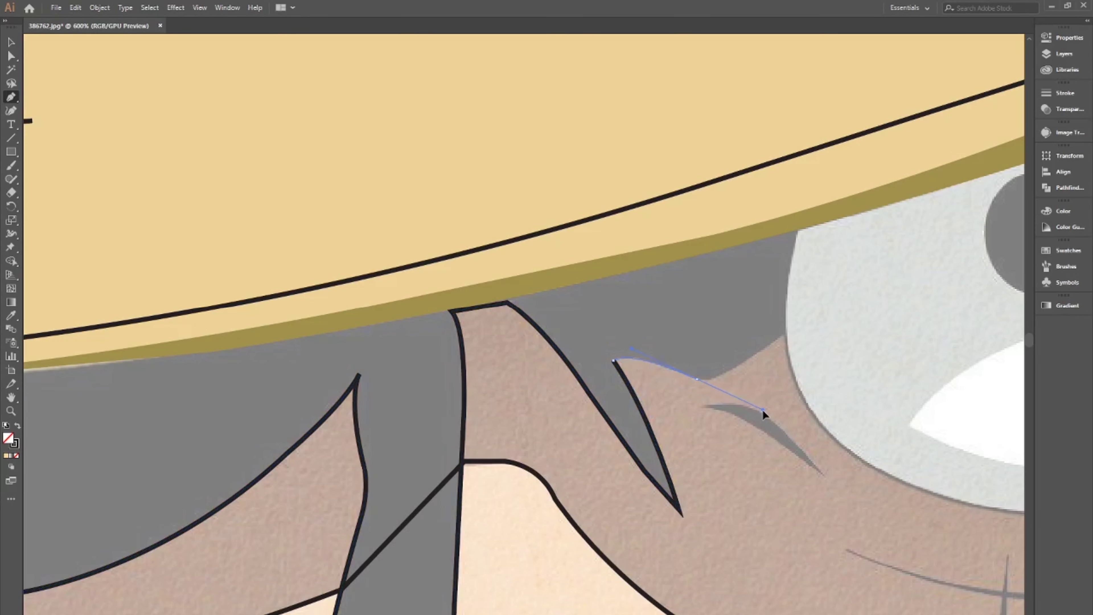
pyautogui.moveTo(727, 371); pyautogui.dragTo(741, 361)
pyautogui.click(786, 333)
pyautogui.scroll(-2, 797, 334)
pyautogui.scroll(-1, 839, 288)
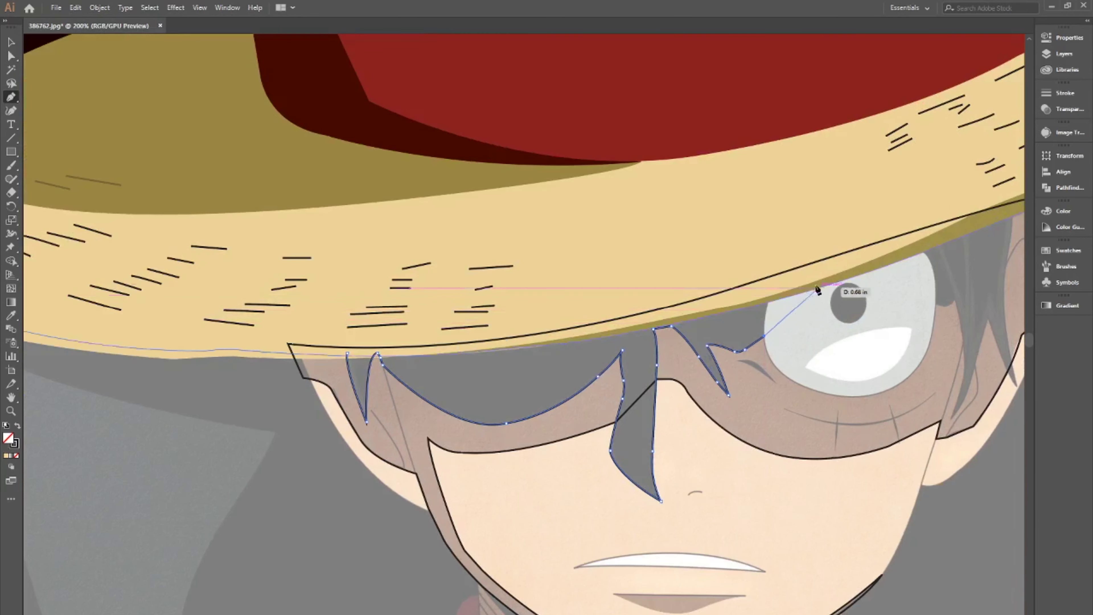
pyautogui.scroll(2, 843, 293)
pyautogui.click(932, 305)
pyautogui.moveTo(978, 276)
pyautogui.mouseDown()
pyautogui.moveTo(632, 282)
pyautogui.moveTo(644, 280)
pyautogui.mouseUp()
# - Curve the strand outline down to its tip and onto the next strand
pyautogui.moveTo(615, 542); pyautogui.dragTo(578, 614)
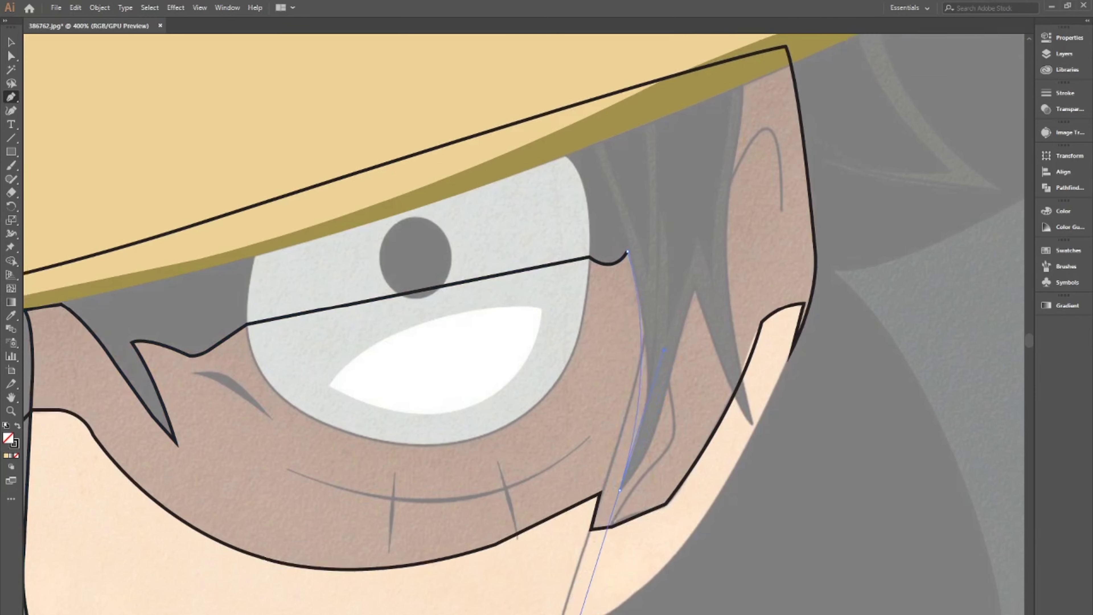
pyautogui.moveTo(695, 289); pyautogui.dragTo(692, 164)
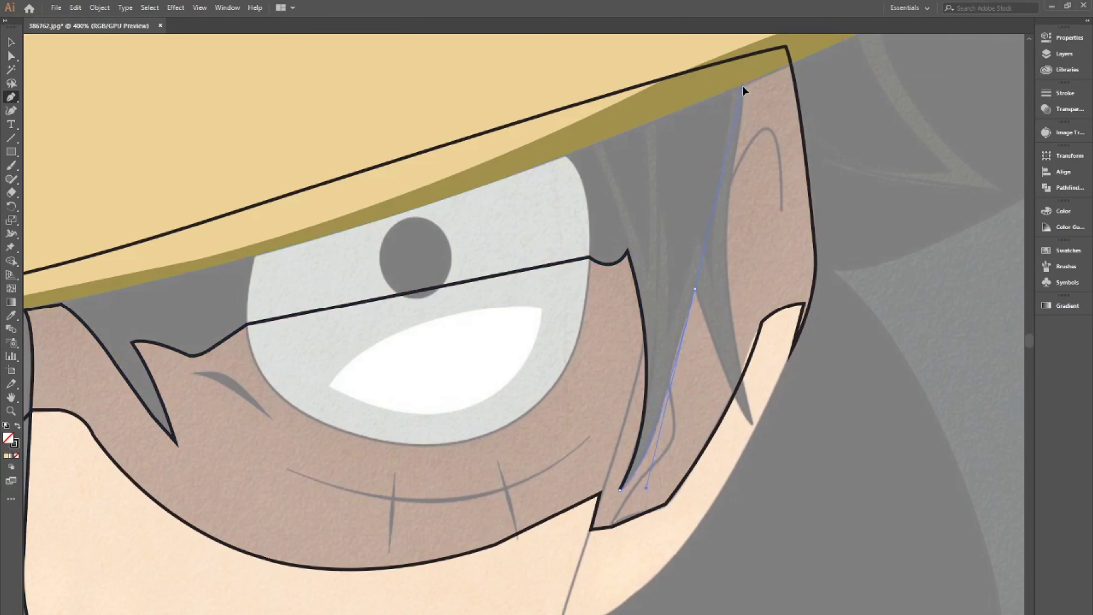
pyautogui.moveTo(744, 89); pyautogui.dragTo(743, 89)
pyautogui.moveTo(728, 224); pyautogui.dragTo(748, 99)
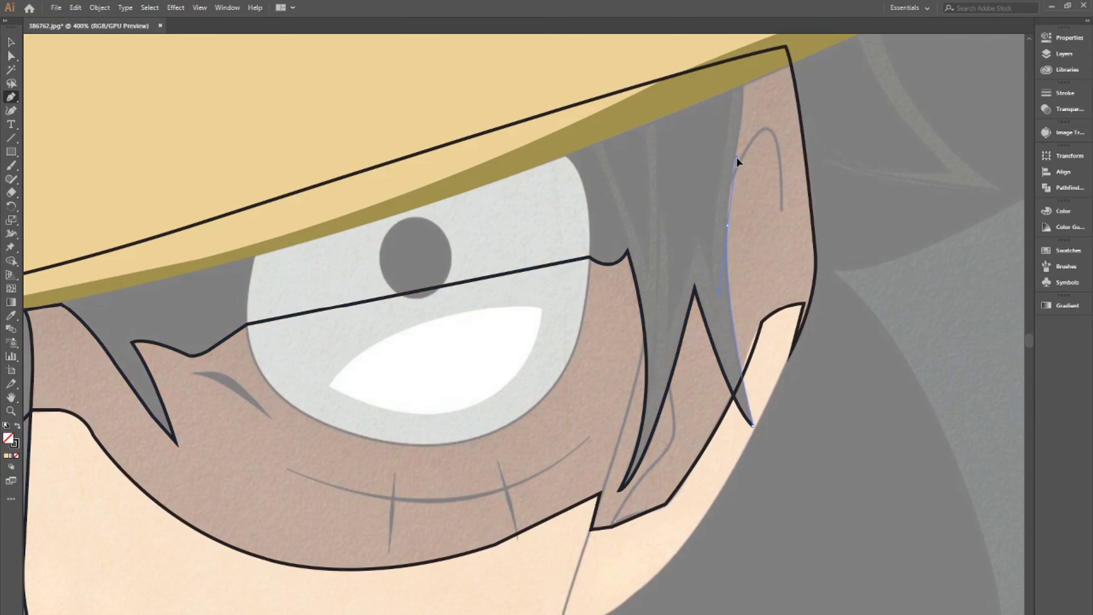
pyautogui.scroll(4, 755, 67)
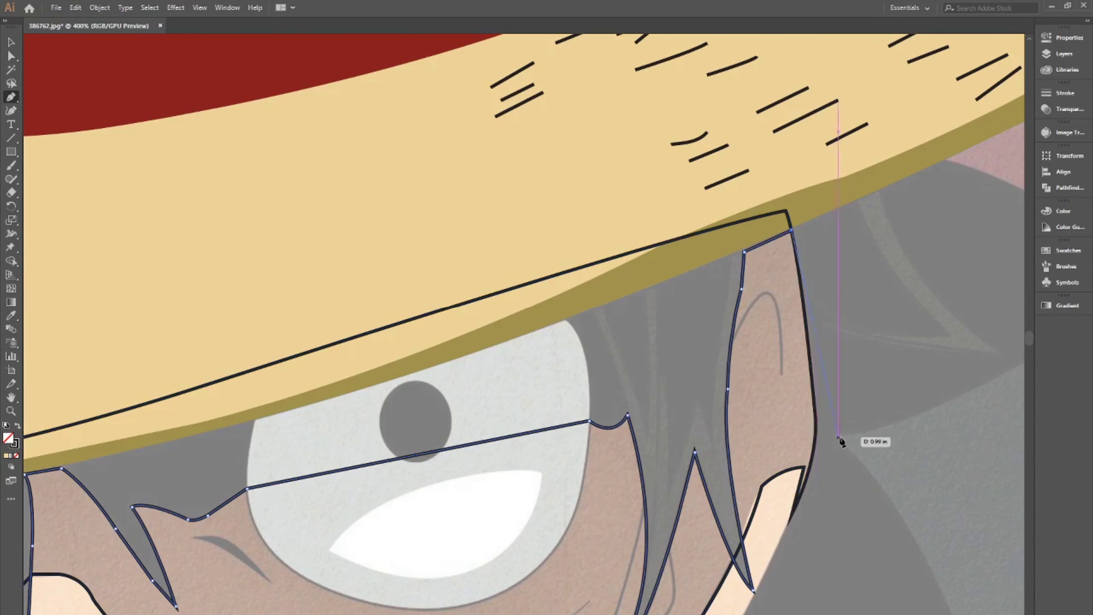
pyautogui.scroll(-3, 842, 442)
pyautogui.scroll(-2, 830, 455)
pyautogui.scroll(4, 787, 423)
pyautogui.scroll(-3, 751, 361)
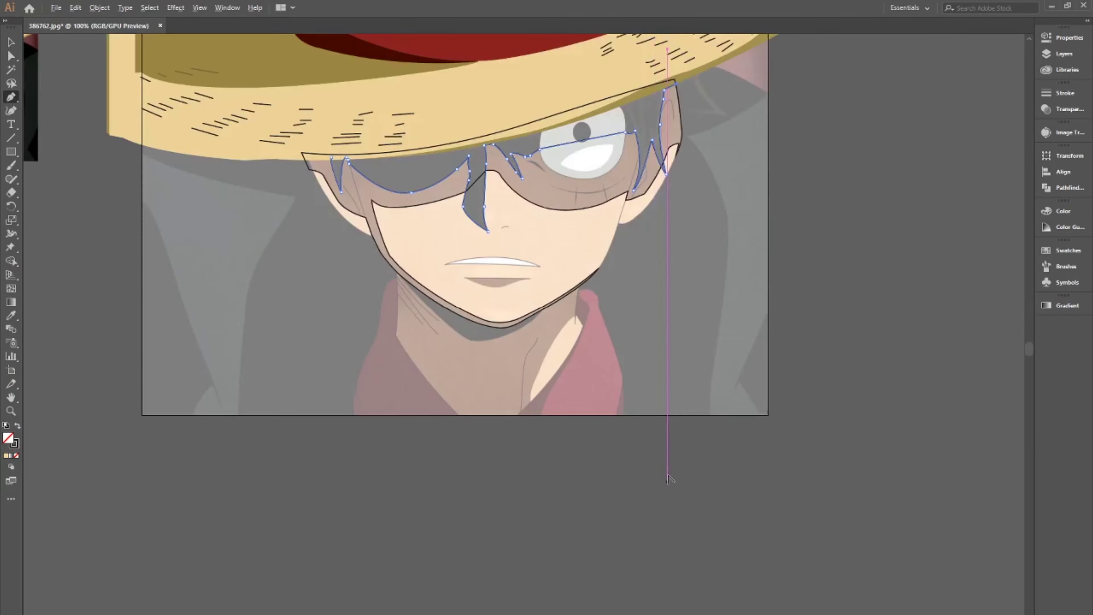
pyautogui.scroll(2, 667, 476)
pyautogui.hscroll(-2, 710, 181)
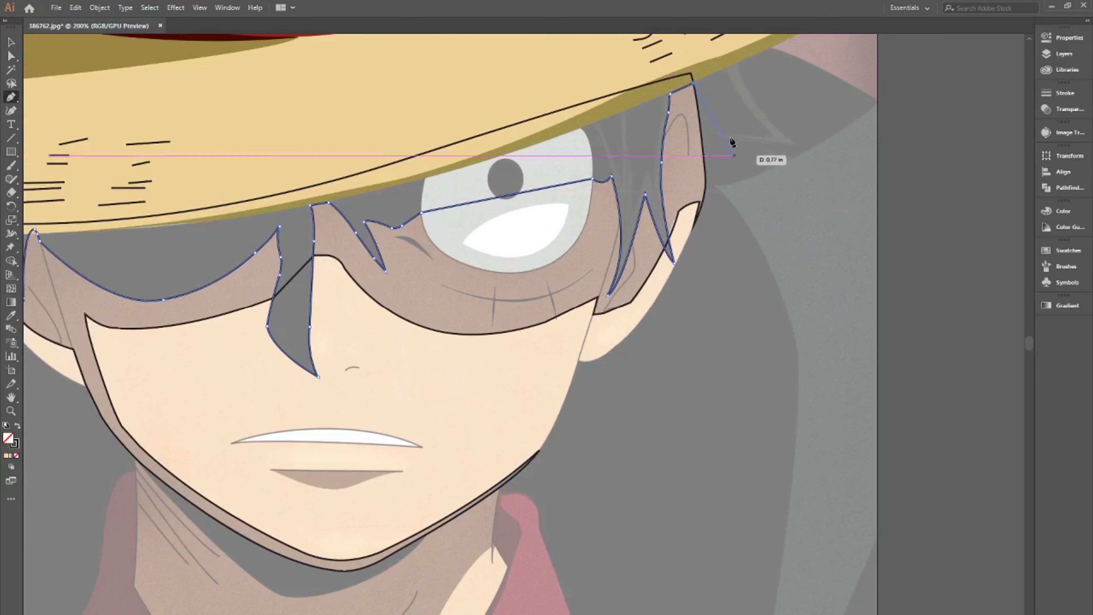
pyautogui.hscroll(-1, 110, 218)
# - Close the hair fringe outline and trace the eye white with a black stroke
pyautogui.click(108, 219)
pyautogui.scroll(-3, 866, 219)
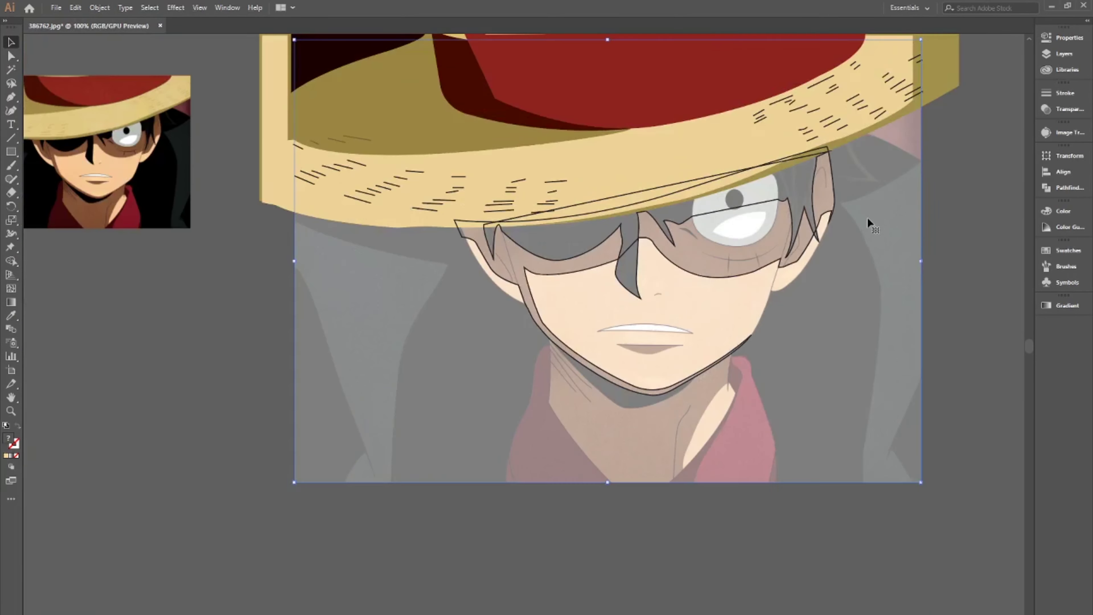
pyautogui.scroll(3, 593, 176)
pyautogui.click(523, 172)
pyautogui.press(',')
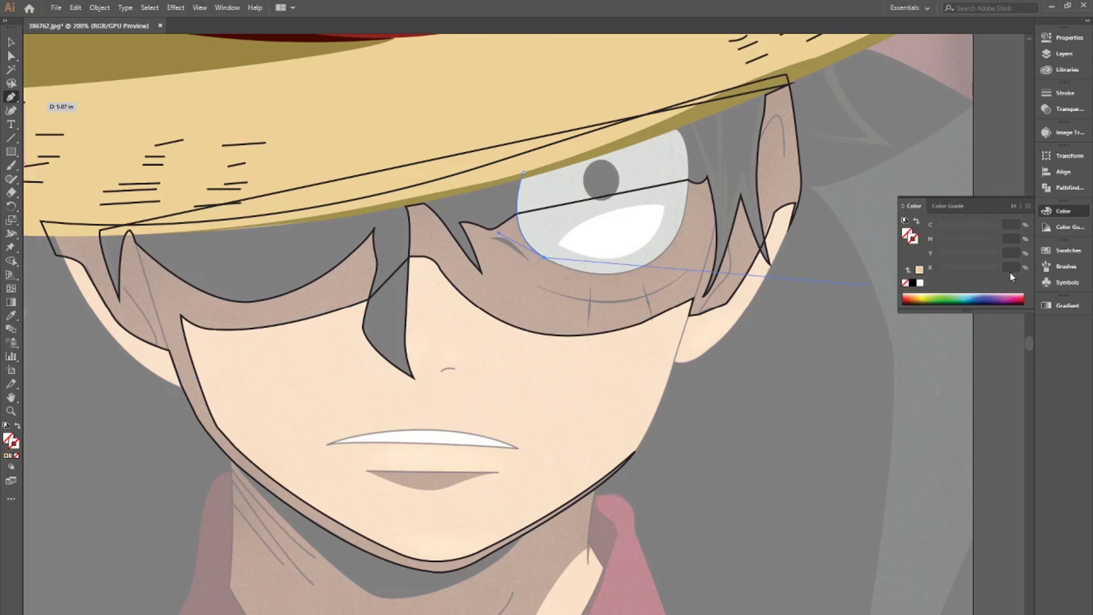
pyautogui.moveTo(669, 245); pyautogui.dragTo(726, 190)
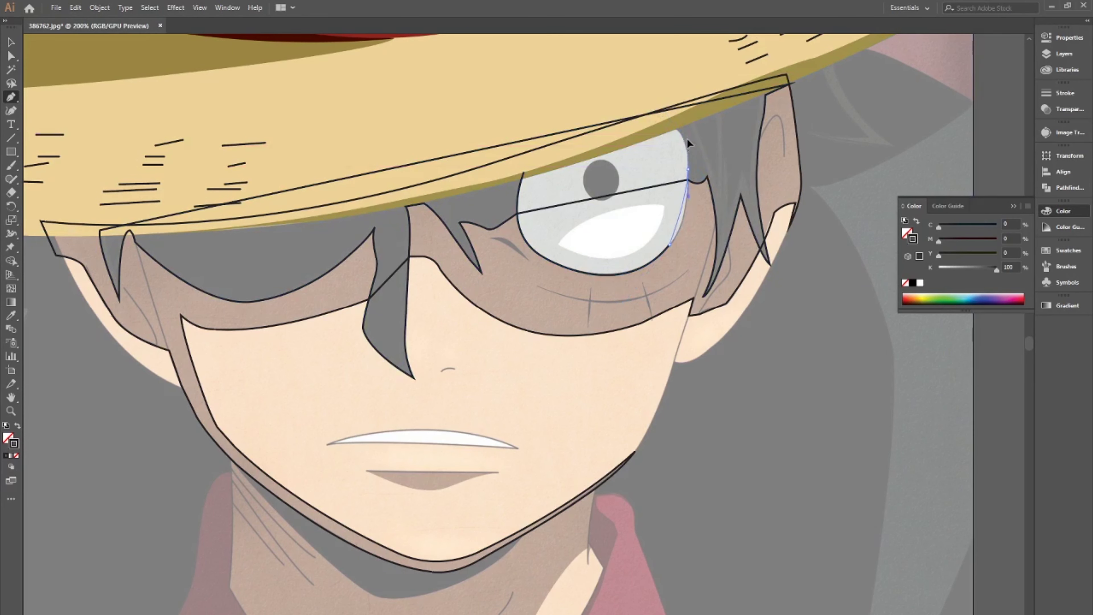
pyautogui.moveTo(658, 116); pyautogui.dragTo(624, 110)
pyautogui.moveTo(523, 173); pyautogui.dragTo(550, 172)
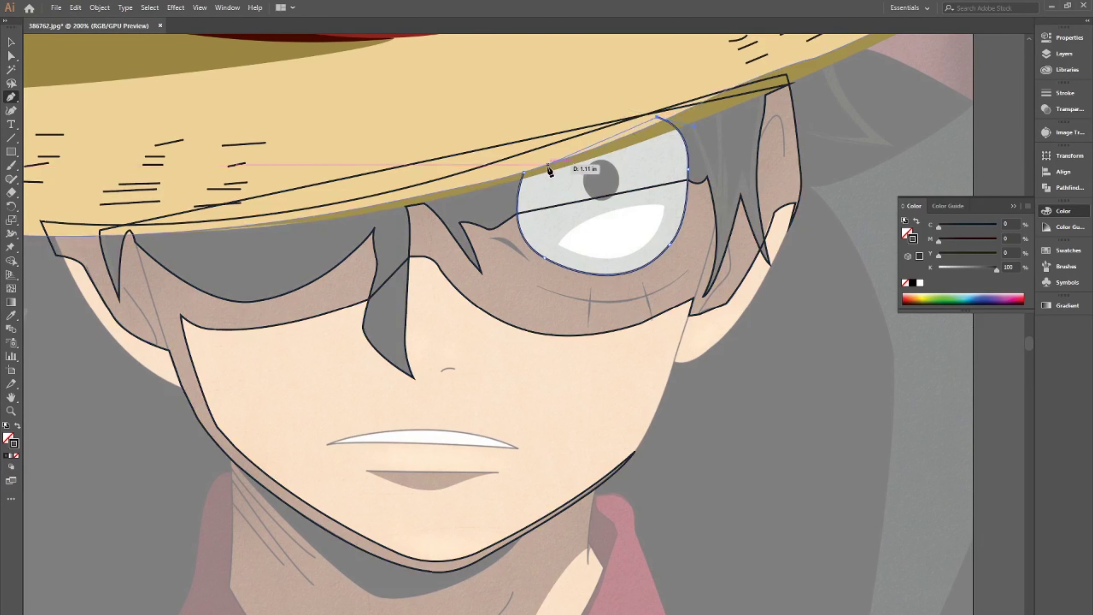
# - Draw a round ellipse over the pupil
pyautogui.scroll(2, 633, 164)
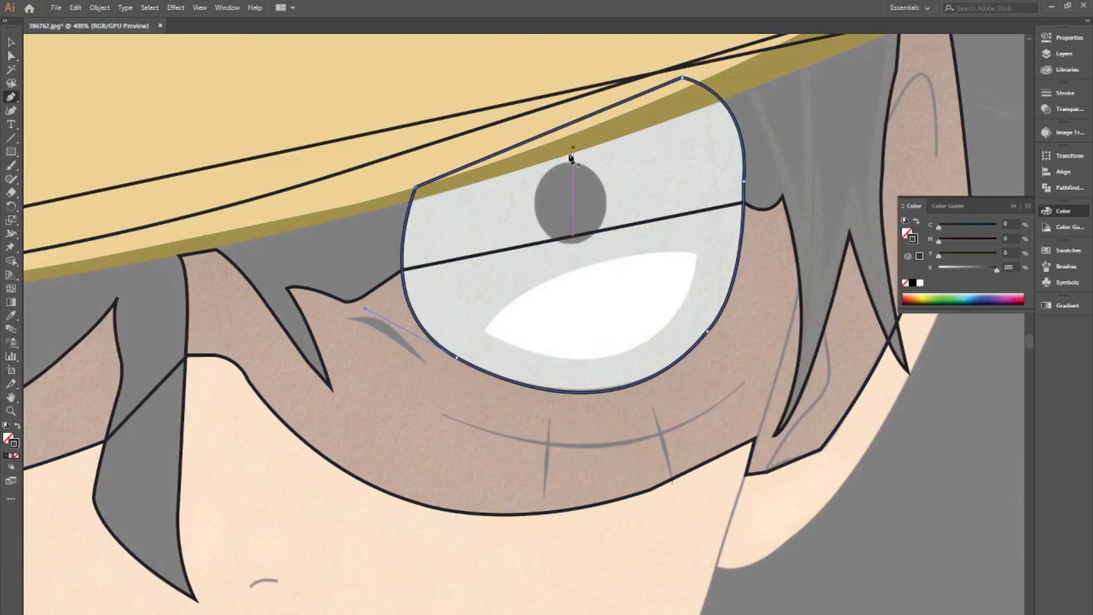
pyautogui.moveTo(11, 152); pyautogui.dragTo(51, 179)
pyautogui.moveTo(535, 163); pyautogui.dragTo(608, 241)
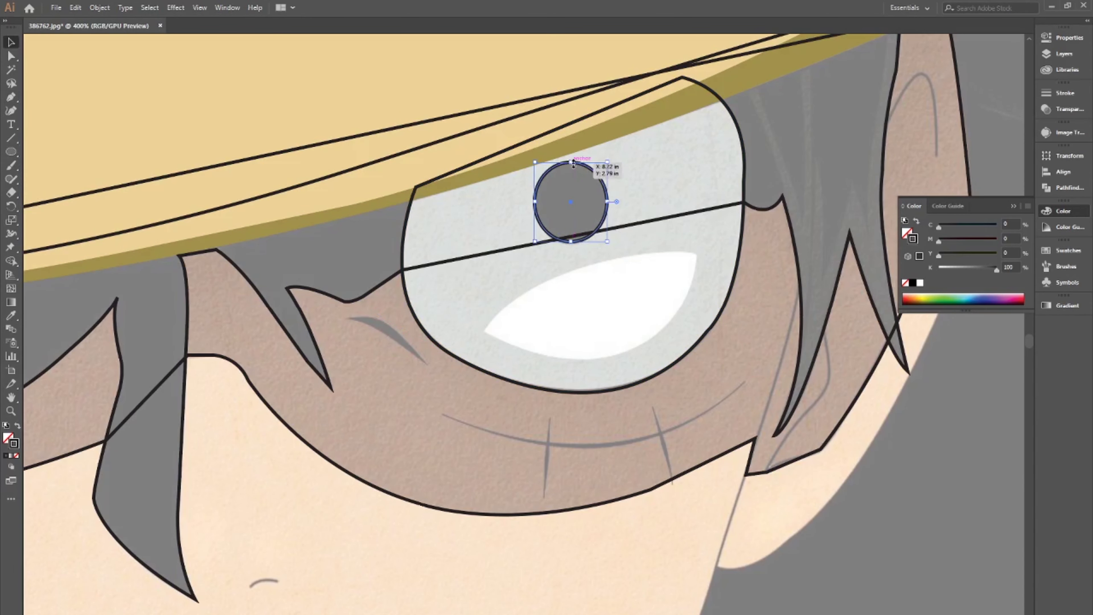
# - Pen-trace the eye's highlight as a closed shape
pyautogui.press('p')
pyautogui.click(483, 331)
pyautogui.moveTo(834, 272); pyautogui.dragTo(843, 270)
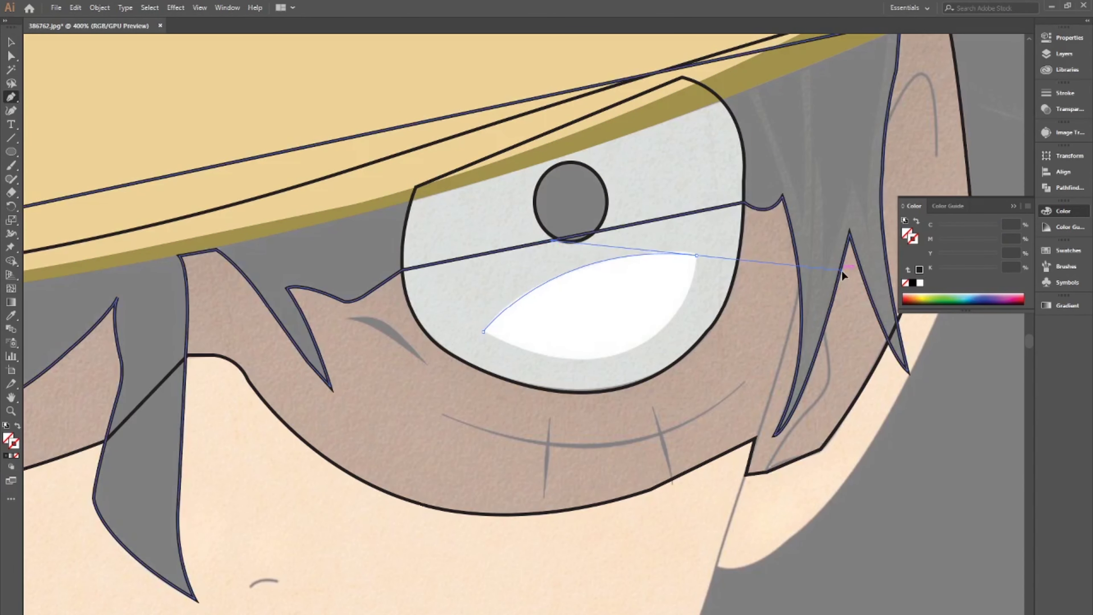
pyautogui.click(696, 255)
pyautogui.moveTo(647, 341)
pyautogui.mouseDown()
pyautogui.moveTo(602, 361)
pyautogui.moveTo(630, 368)
pyautogui.mouseUp()
pyautogui.click(647, 345)
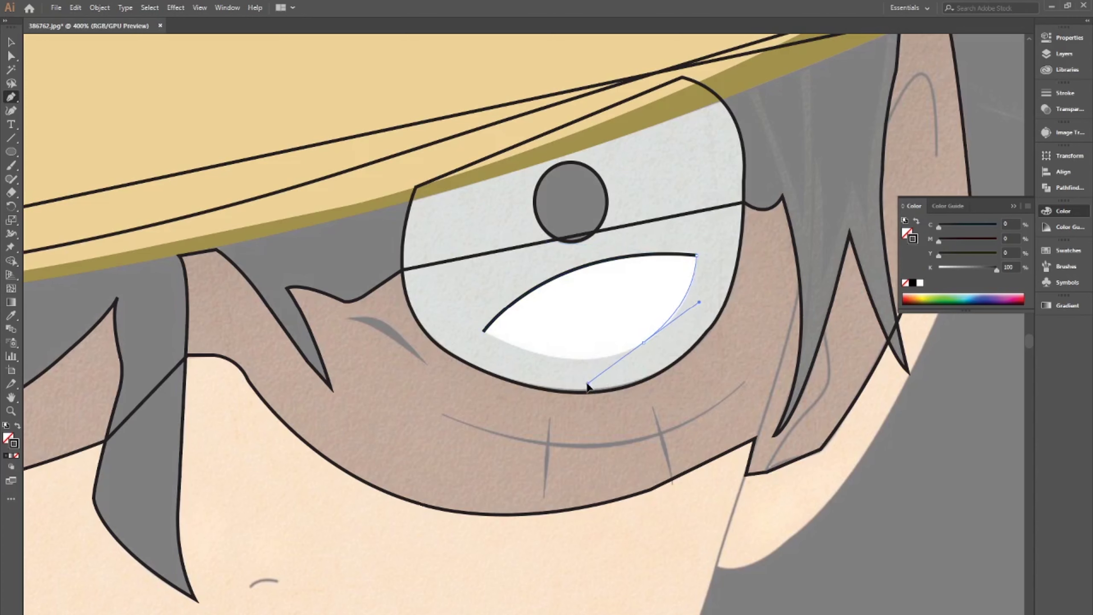
pyautogui.click(482, 332)
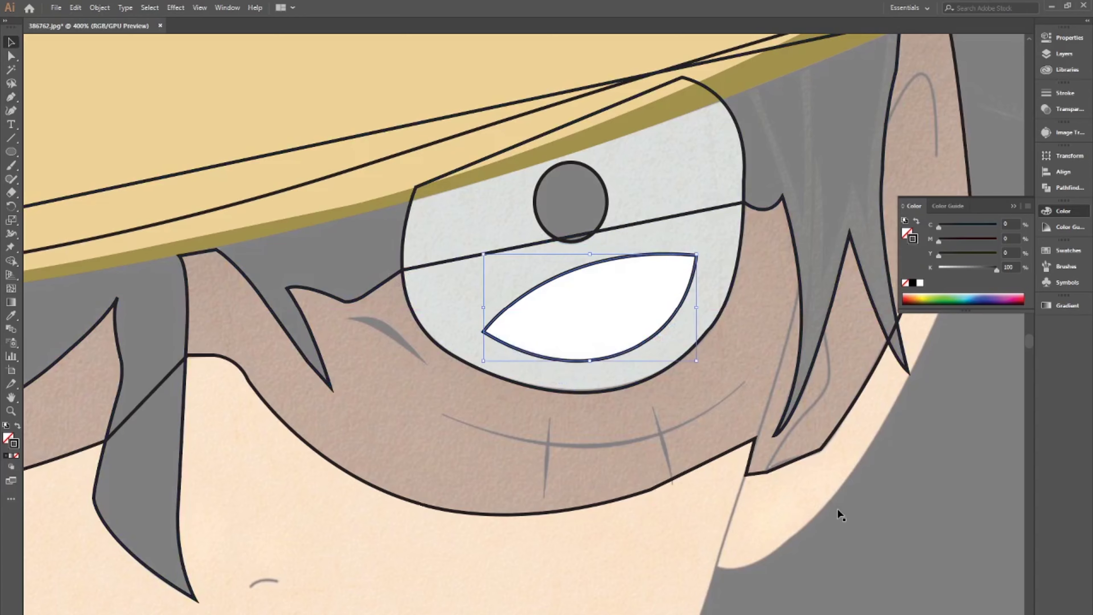
# - Trace the crescent crease beside the eye and zoom out
pyautogui.moveTo(842, 512); pyautogui.dragTo(980, 523)
pyautogui.click(482, 330)
pyautogui.moveTo(482, 331); pyautogui.dragTo(438, 332)
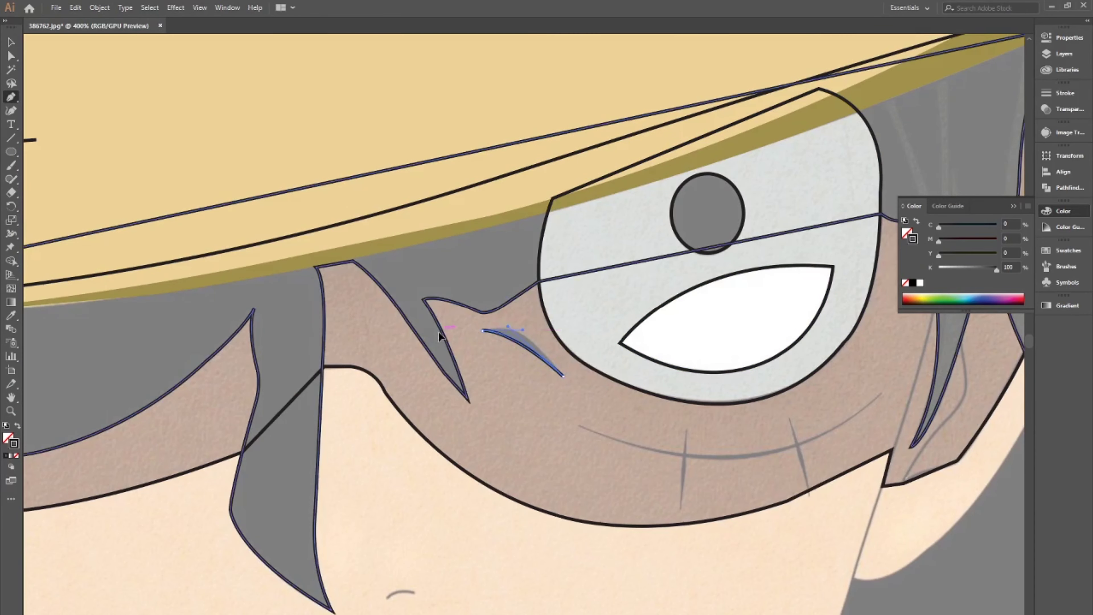
pyautogui.press('v')
pyautogui.hotkey('ctrl', '-')
# - Trace the first hair strand beside the eye down to its tip and back up
pyautogui.click(10, 97)
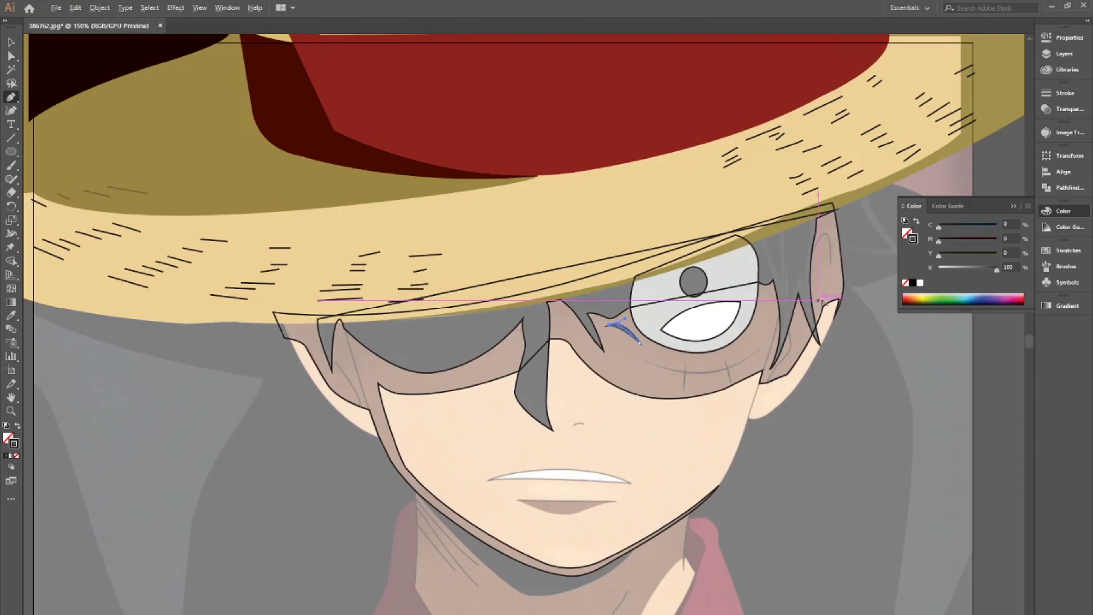
pyautogui.scroll(3, 628, 237)
pyautogui.scroll(-2, 628, 237)
pyautogui.scroll(1, 646, 259)
pyautogui.click(626, 245)
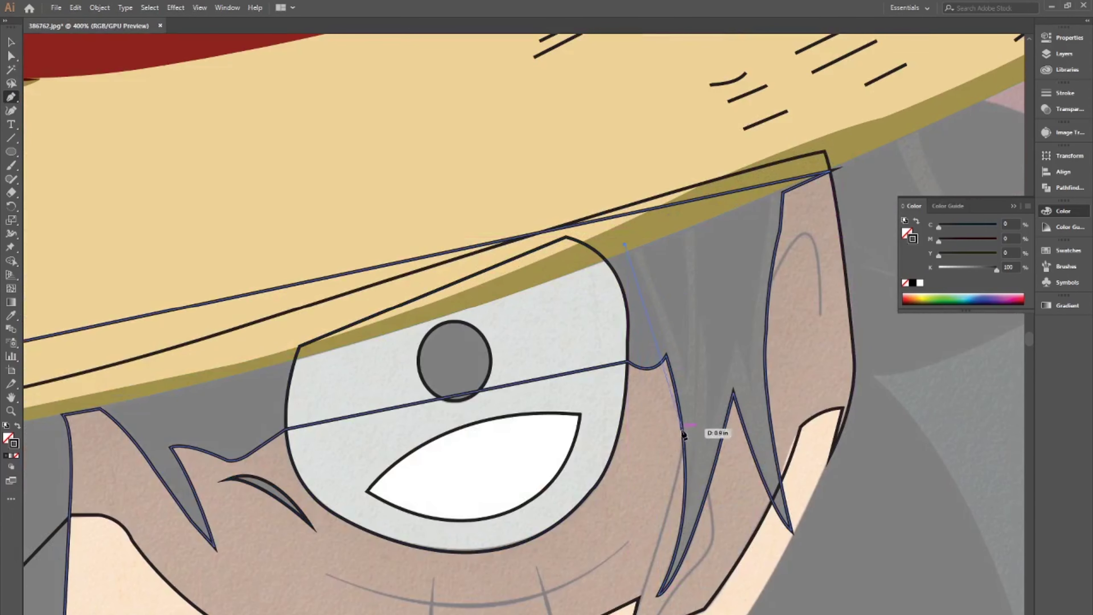
pyautogui.moveTo(659, 595); pyautogui.dragTo(589, 614)
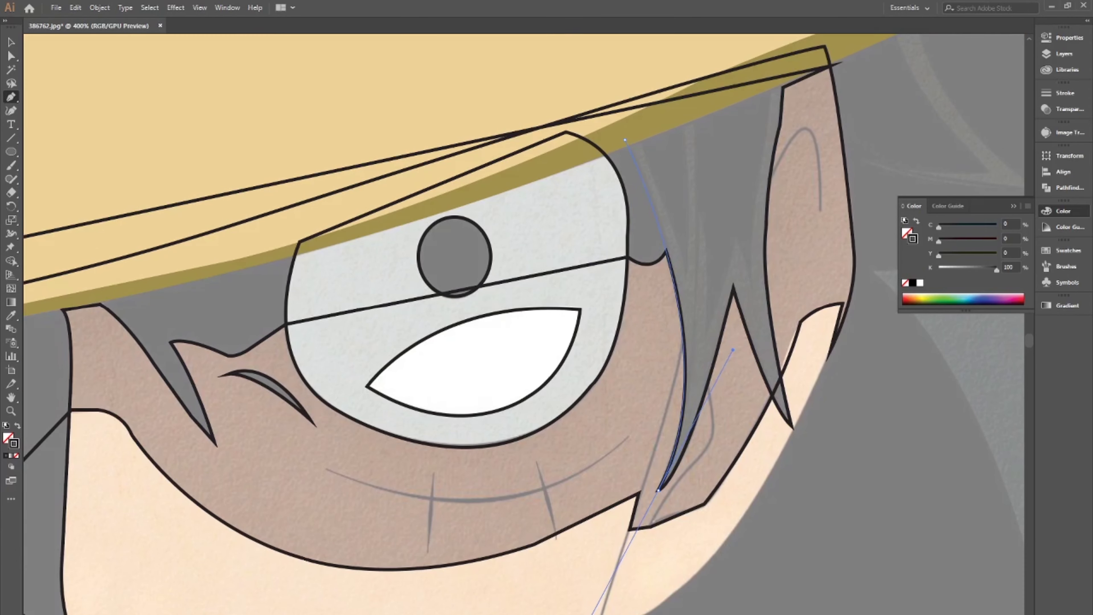
pyautogui.moveTo(734, 289); pyautogui.dragTo(782, 96)
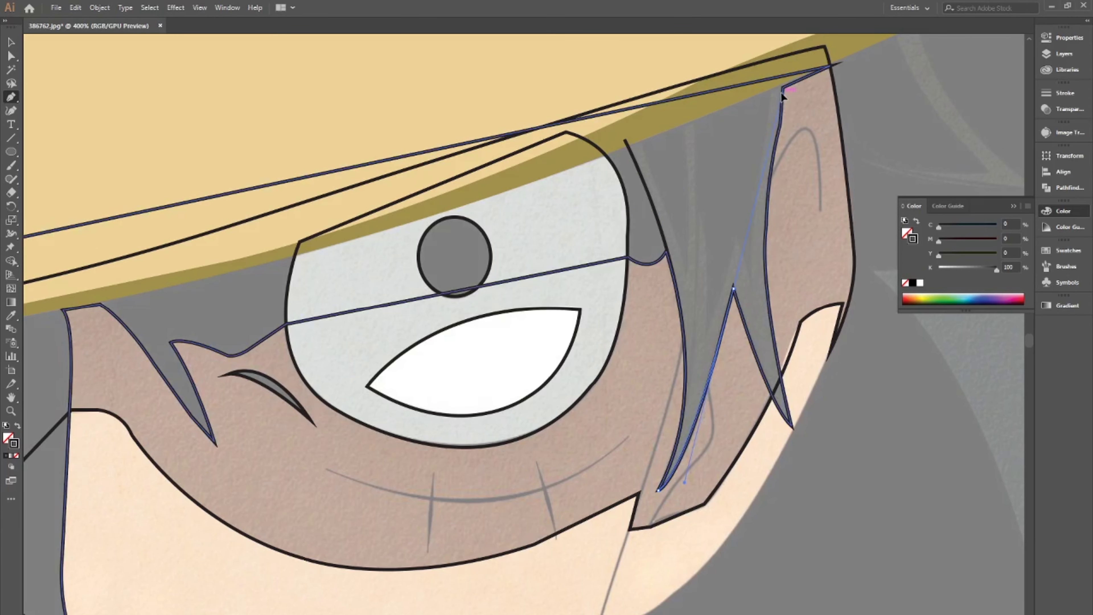
pyautogui.moveTo(792, 426); pyautogui.dragTo(817, 456)
pyautogui.scroll(-5, 789, 156)
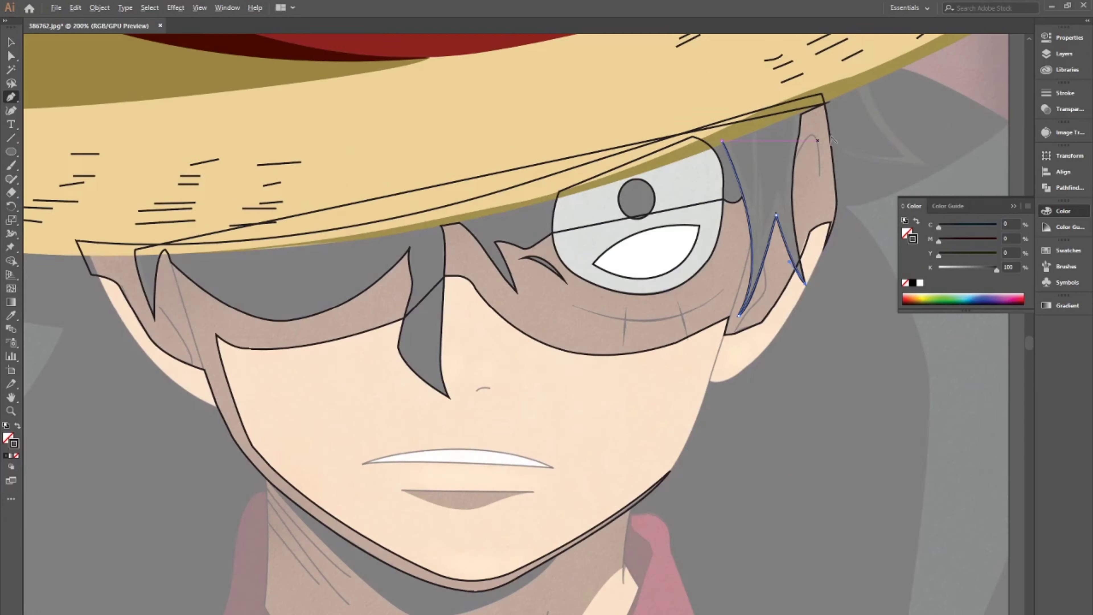
pyautogui.scroll(4, 625, 252)
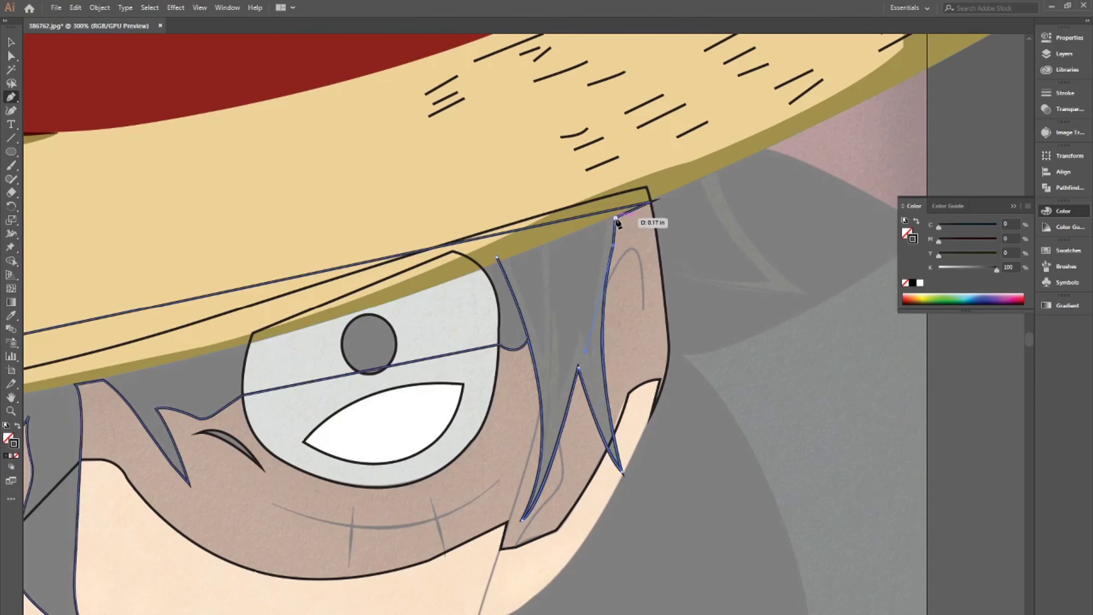
pyautogui.scroll(2, 617, 220)
# - Outline the remaining W-shaped strand tips up to the hatband and close the shape
pyautogui.click(603, 216)
pyautogui.click(596, 280)
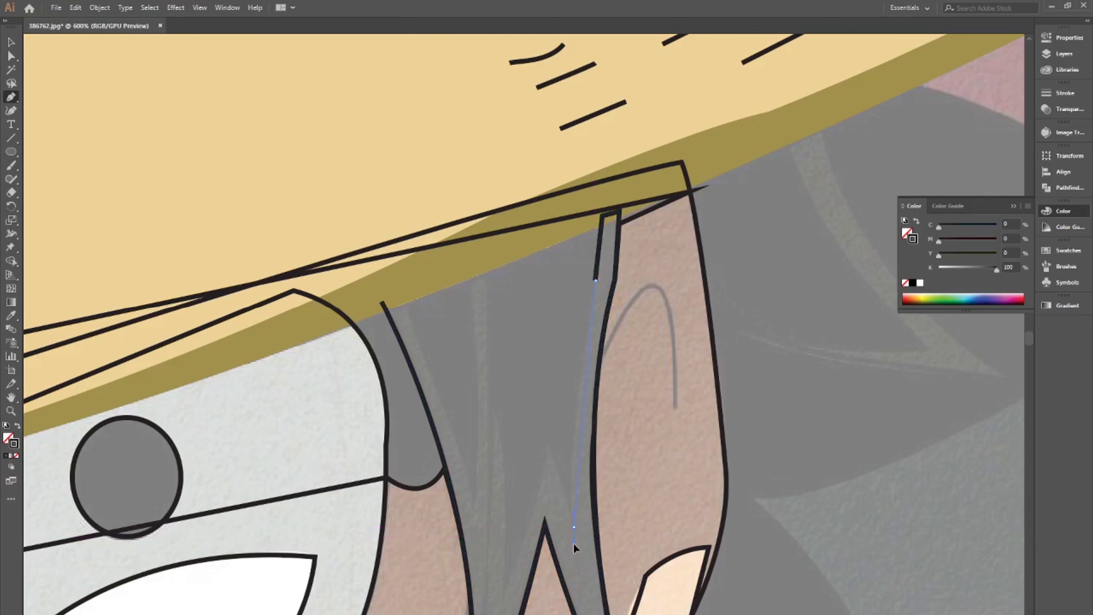
pyautogui.moveTo(575, 526); pyautogui.dragTo(585, 607)
pyautogui.click(503, 603)
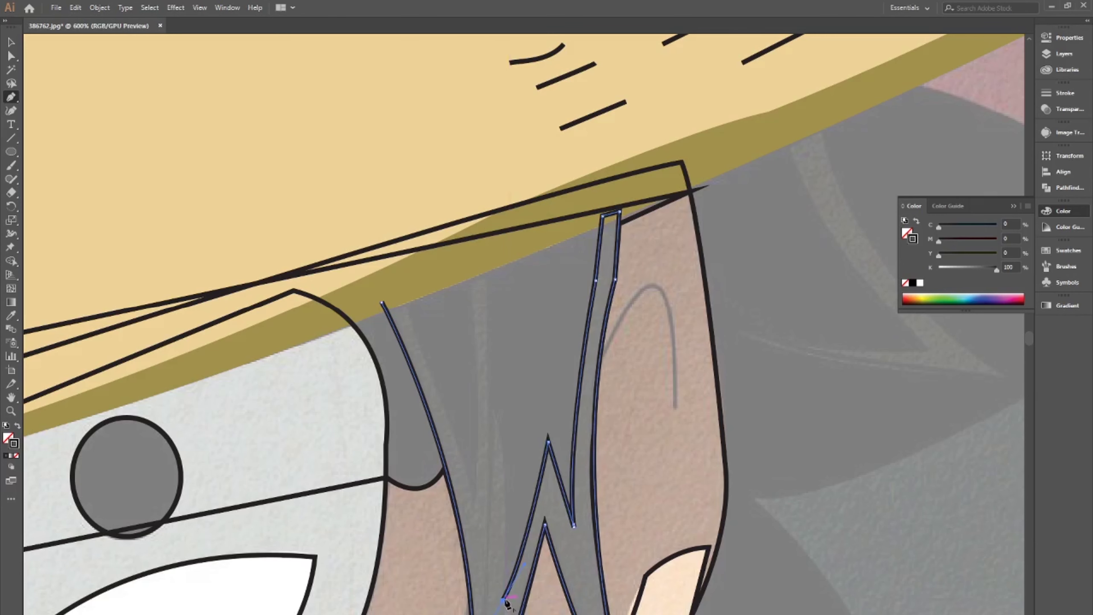
pyautogui.moveTo(493, 411); pyautogui.dragTo(514, 469)
pyautogui.scroll(-3, 488, 493)
pyautogui.click(485, 489)
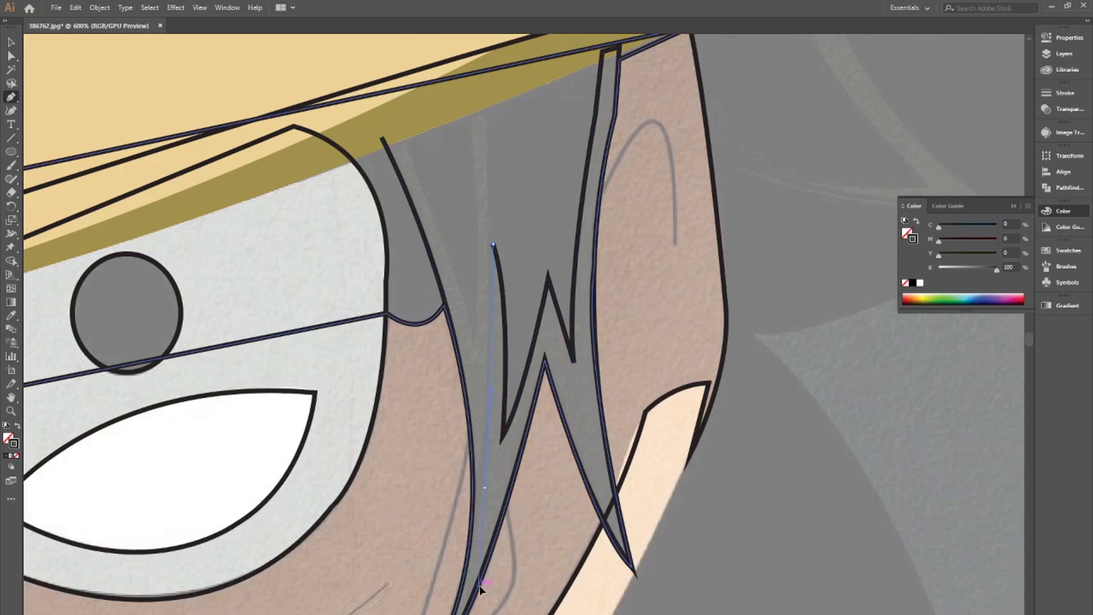
pyautogui.click(488, 97)
pyautogui.click(474, 343)
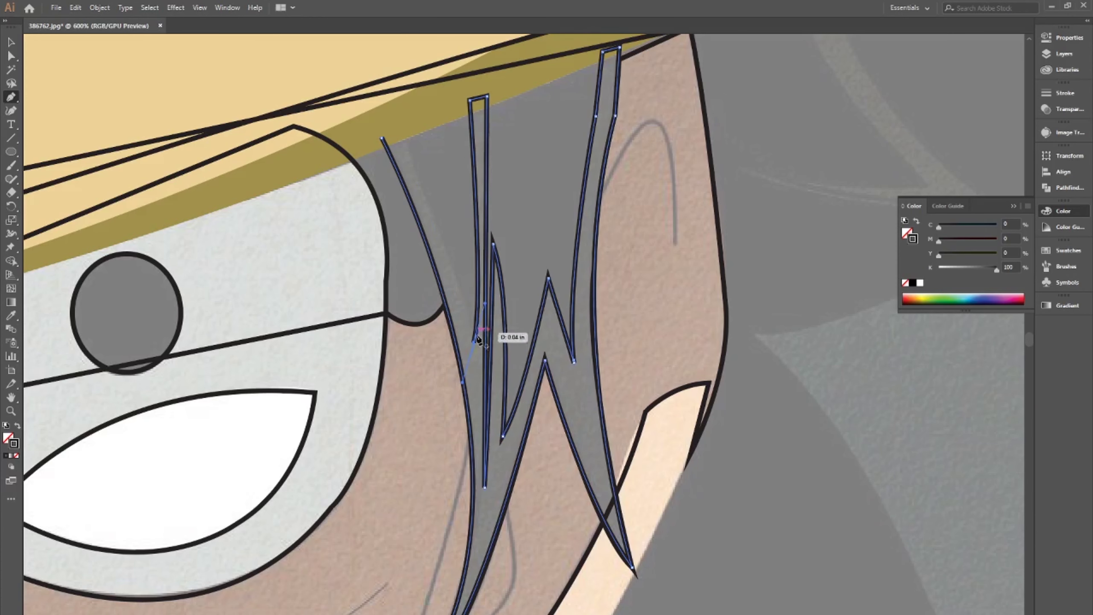
pyautogui.moveTo(361, 59); pyautogui.dragTo(361, 58)
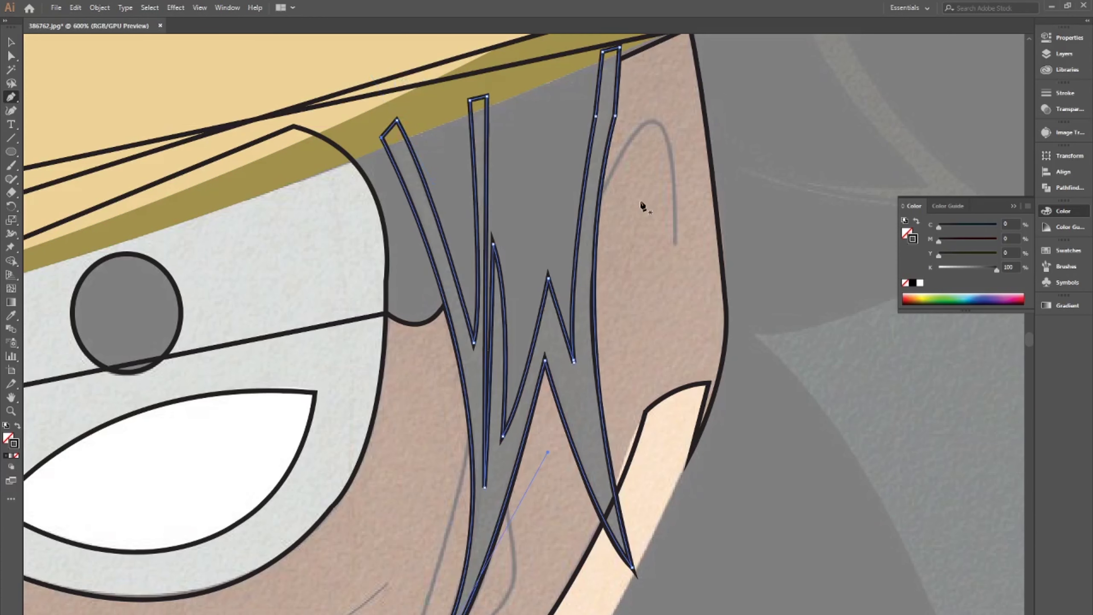
# - Start the curved line under the eye
pyautogui.scroll(-2, 361, 59)
pyautogui.click(298, 422)
pyautogui.scroll(1, 473, 431)
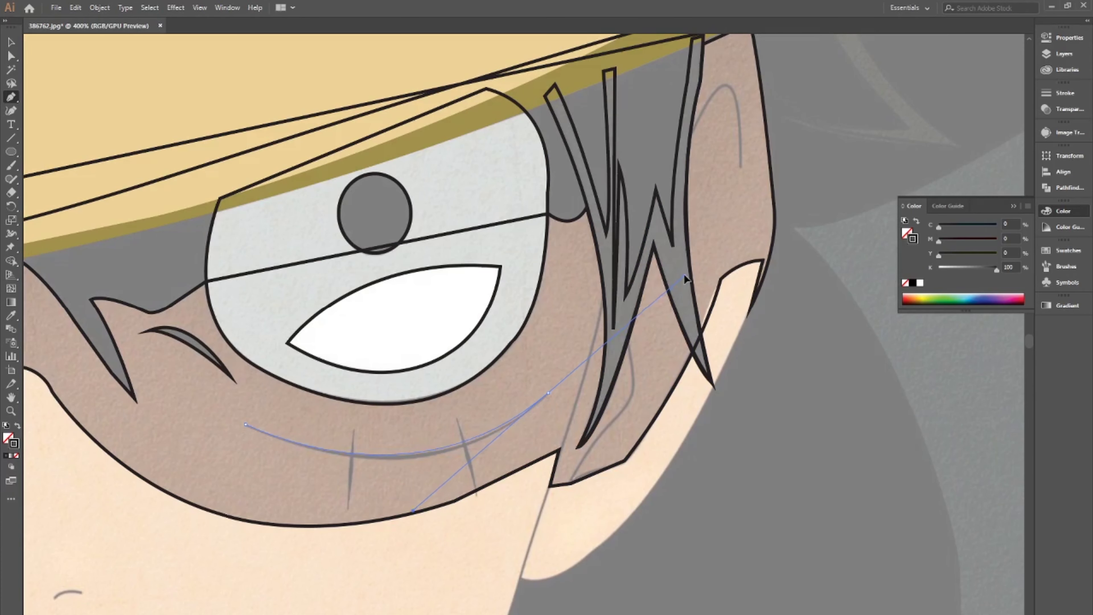
# - Curve the under-eye line and add two short scar marks below the eye
pyautogui.moveTo(685, 278); pyautogui.dragTo(676, 274)
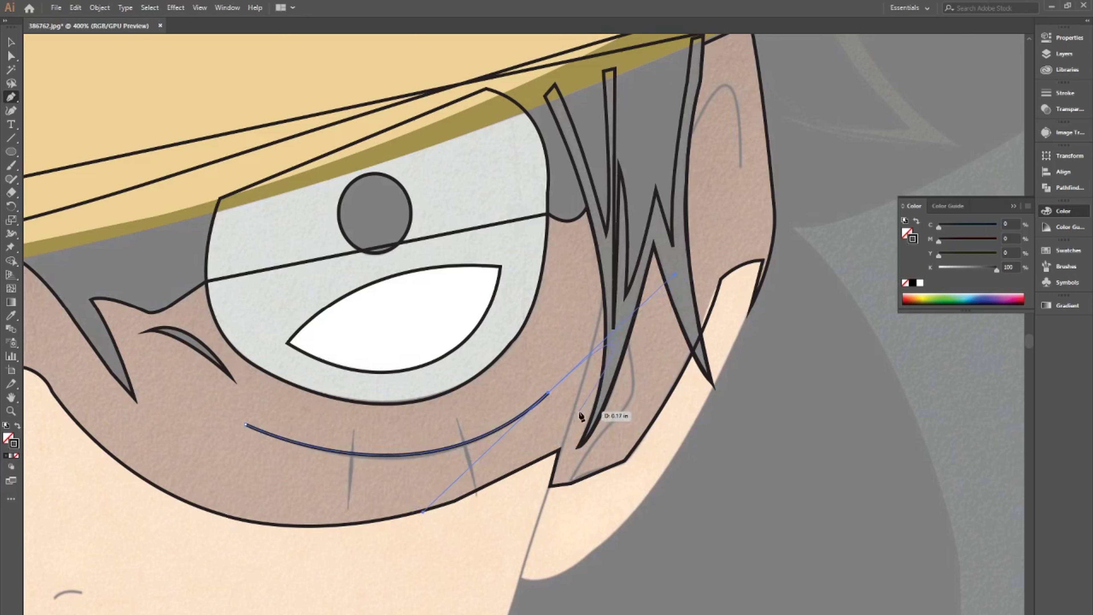
pyautogui.click(354, 426)
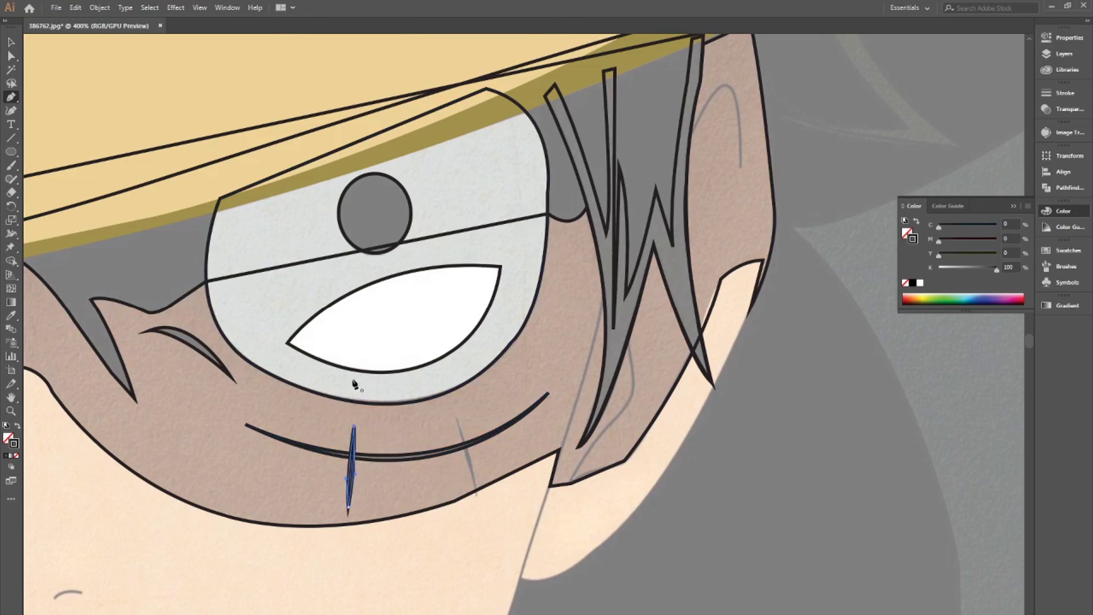
pyautogui.click(478, 488)
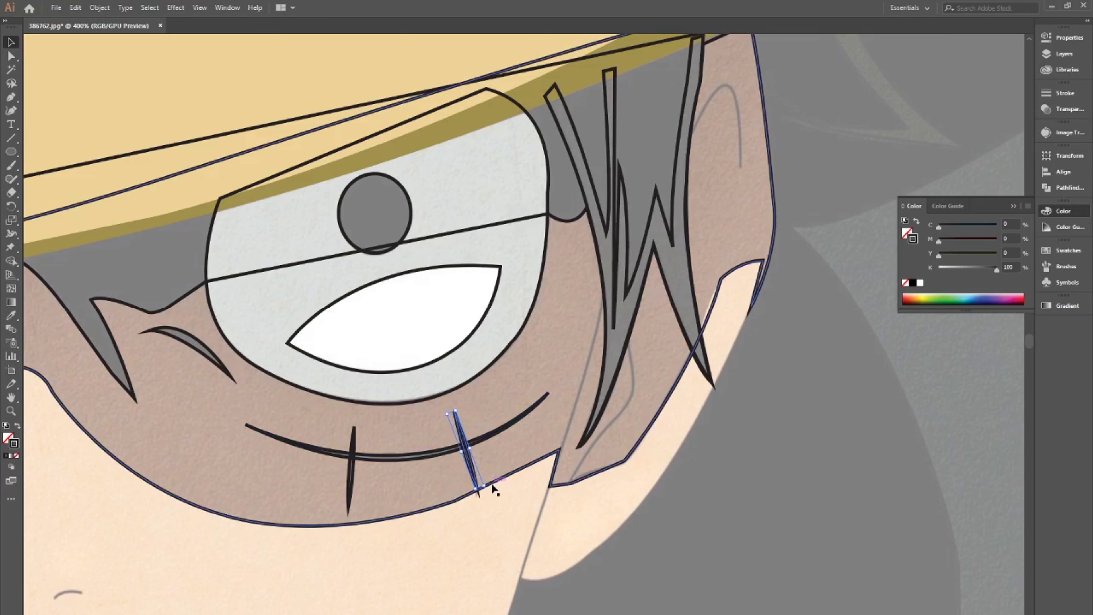
# - Draw the small curve beside the ear
pyautogui.scroll(-1, 800, 593)
pyautogui.scroll(-2, 44, 150)
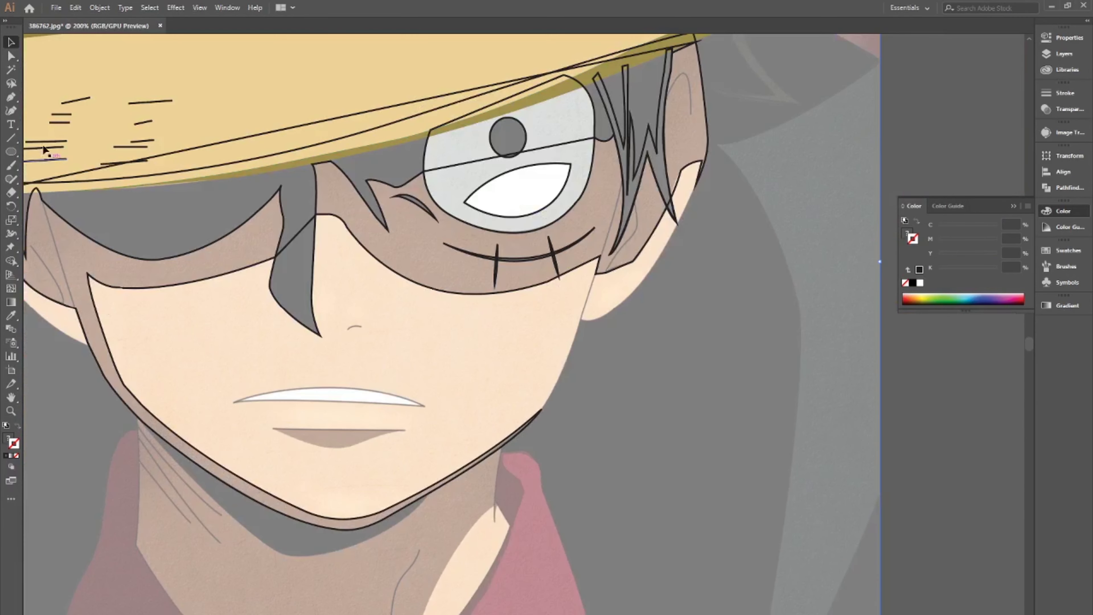
pyautogui.click(693, 118)
pyautogui.moveTo(607, 272); pyautogui.dragTo(620, 258)
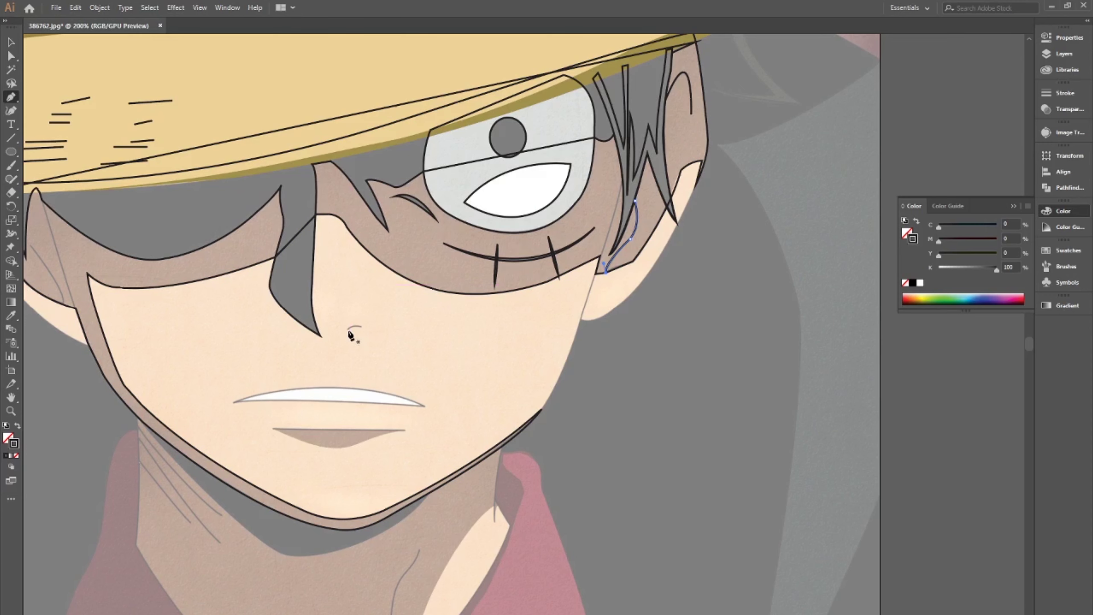
# - Finish the small curved nose stroke
pyautogui.moveTo(363, 331); pyautogui.dragTo(362, 328)
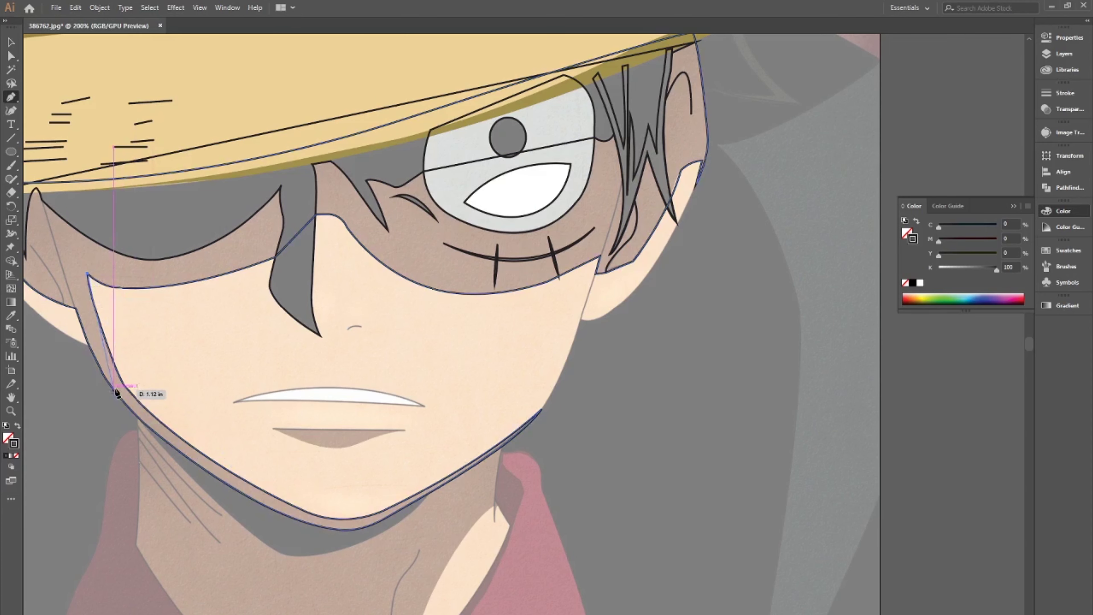
pyautogui.scroll(3, 116, 390)
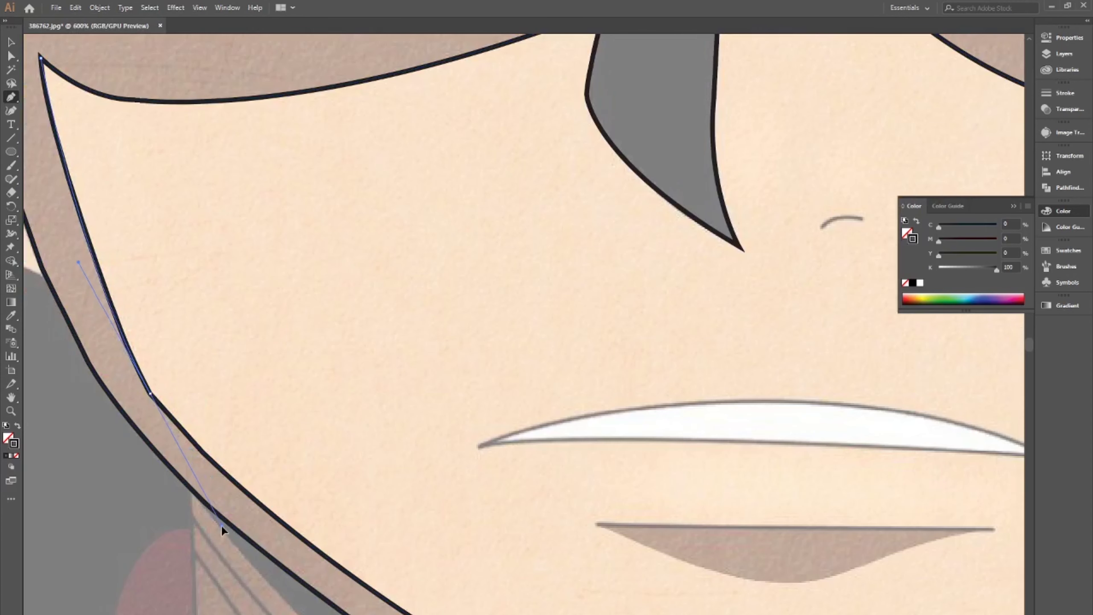
pyautogui.scroll(-3, 241, 591)
pyautogui.scroll(2, 444, 518)
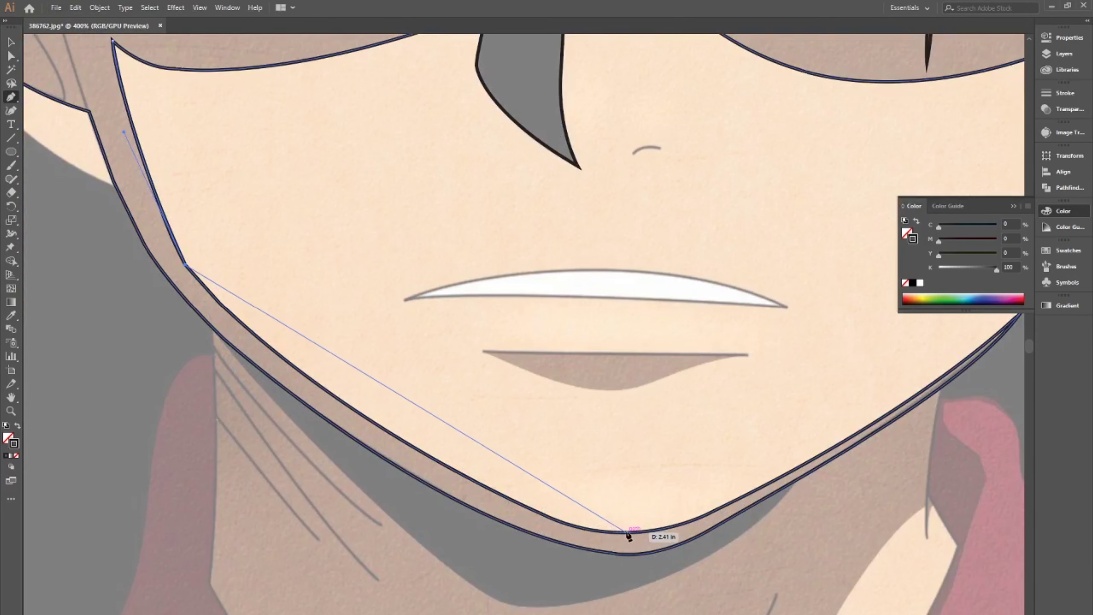
# - Trace the face outline down the jaw, around the chin and up toward the ear
pyautogui.moveTo(632, 533); pyautogui.dragTo(855, 564)
pyautogui.hotkey('ctrl', 'z')
pyautogui.moveTo(510, 500); pyautogui.dragTo(745, 612)
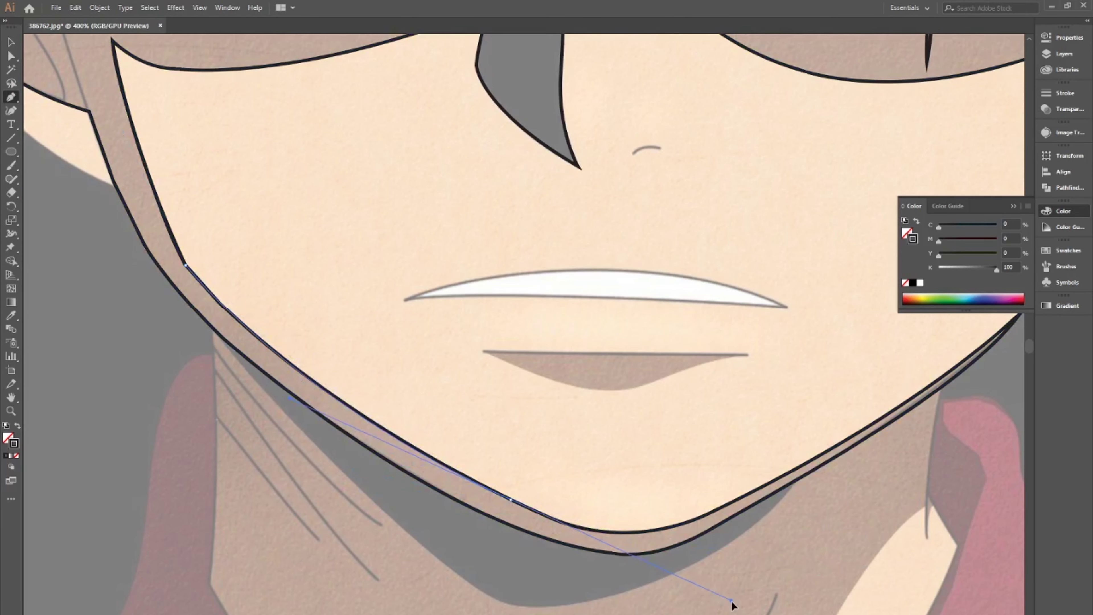
pyautogui.moveTo(738, 500); pyautogui.dragTo(861, 434)
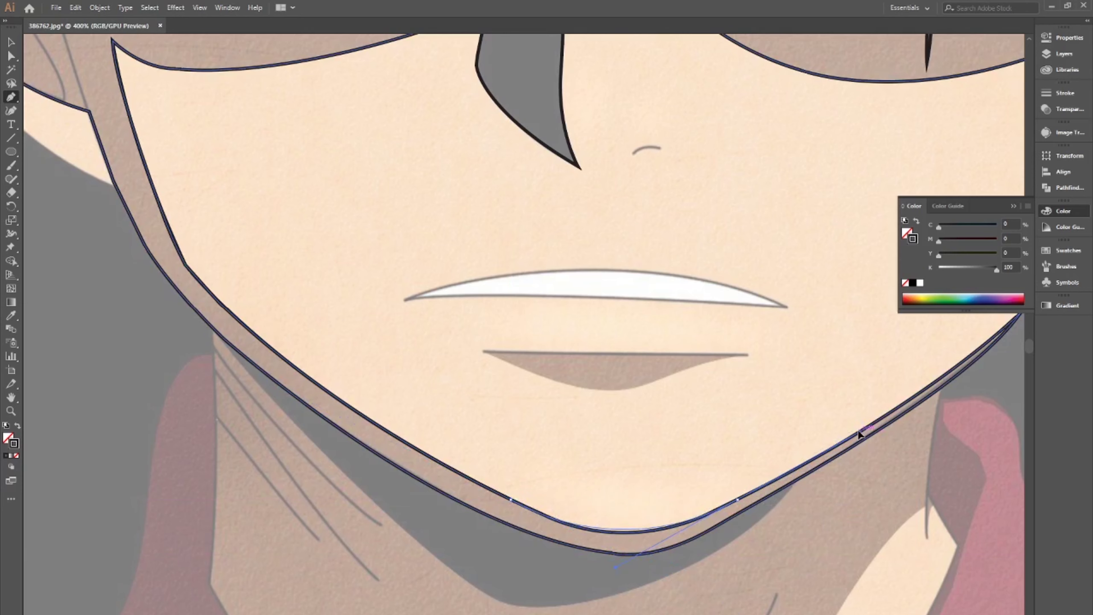
pyautogui.scroll(-4, 861, 435)
pyautogui.scroll(3, 647, 481)
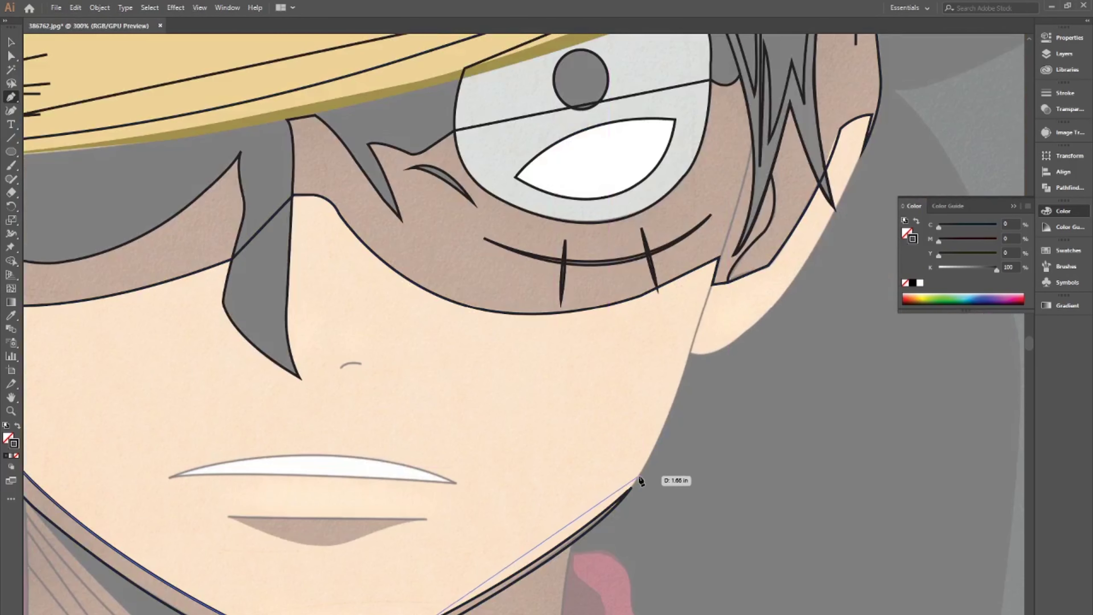
pyautogui.moveTo(632, 488); pyautogui.dragTo(654, 457)
pyautogui.moveTo(683, 378); pyautogui.dragTo(702, 310)
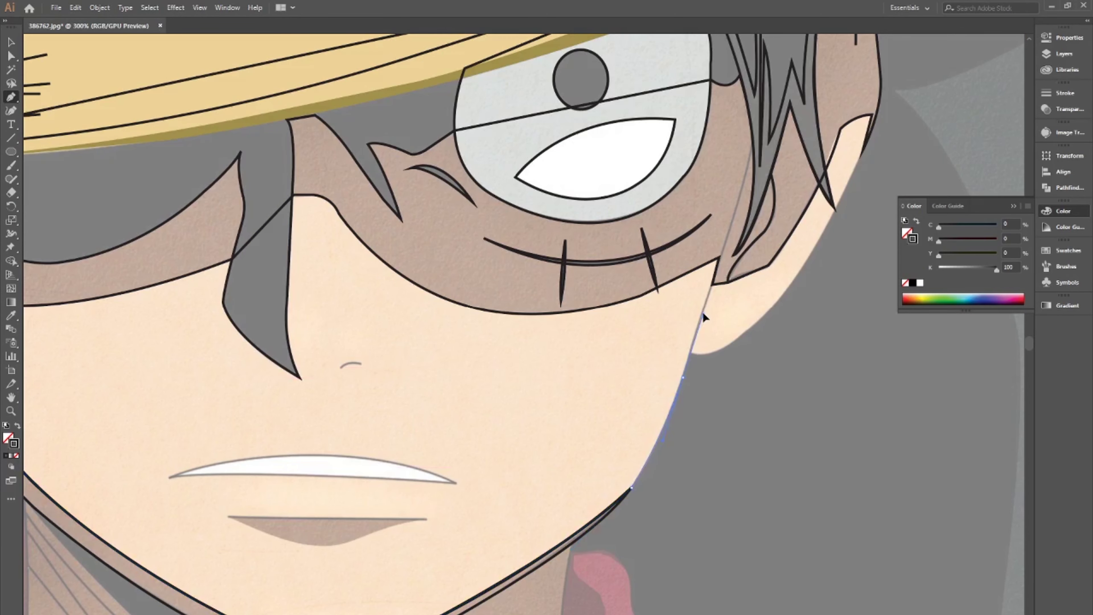
pyautogui.click(719, 258)
# - Continue the outline around the ear and onto the shaded eye band
pyautogui.click(746, 331)
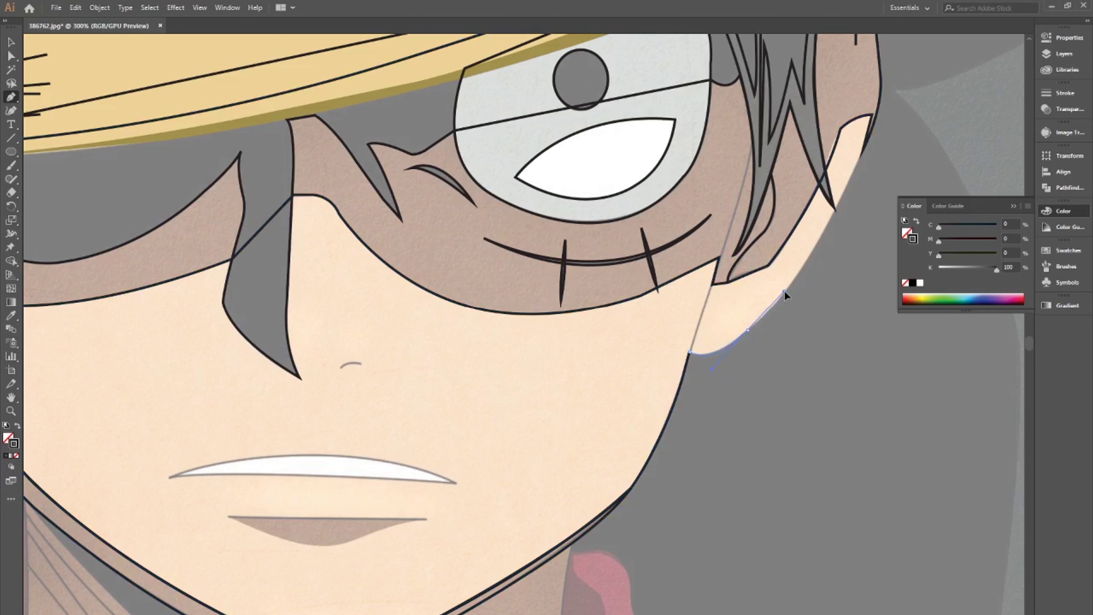
pyautogui.moveTo(856, 169); pyautogui.dragTo(912, 48)
pyautogui.keyDown('ctrl'); pyautogui.click(872, 114); pyautogui.keyUp('ctrl')
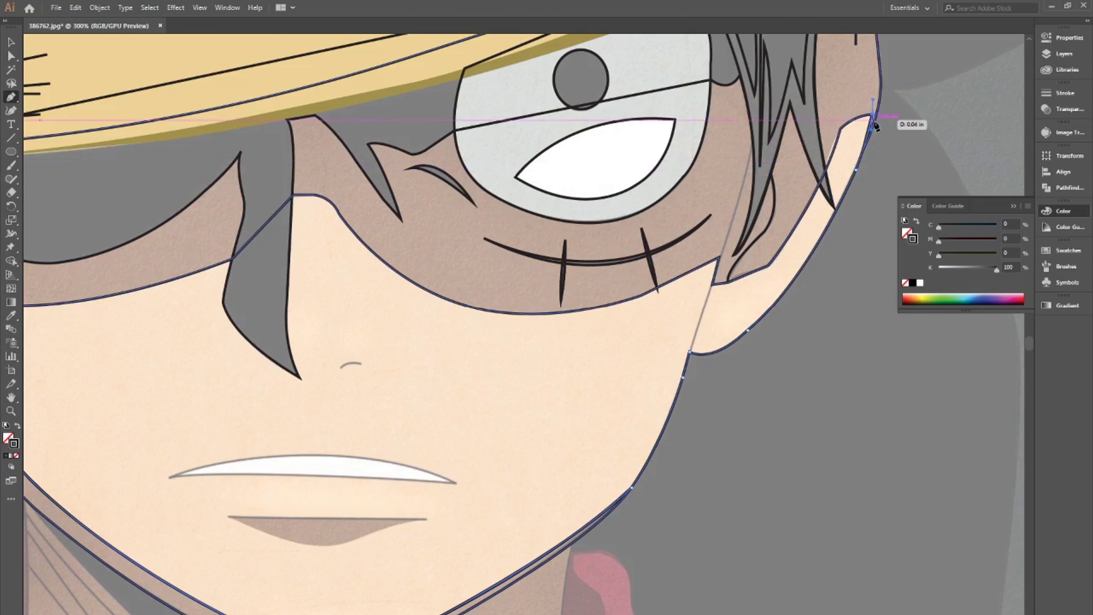
pyautogui.click(840, 128)
pyautogui.moveTo(769, 265); pyautogui.dragTo(726, 295)
pyautogui.click(729, 283)
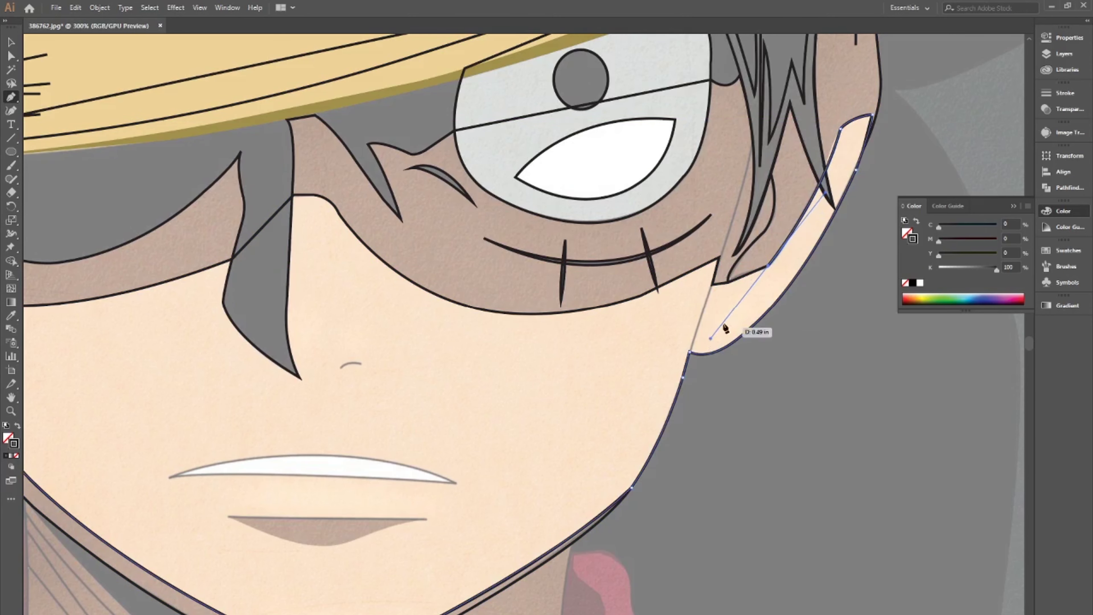
pyautogui.keyDown('ctrl'); pyautogui.click(747, 298); pyautogui.keyUp('ctrl')
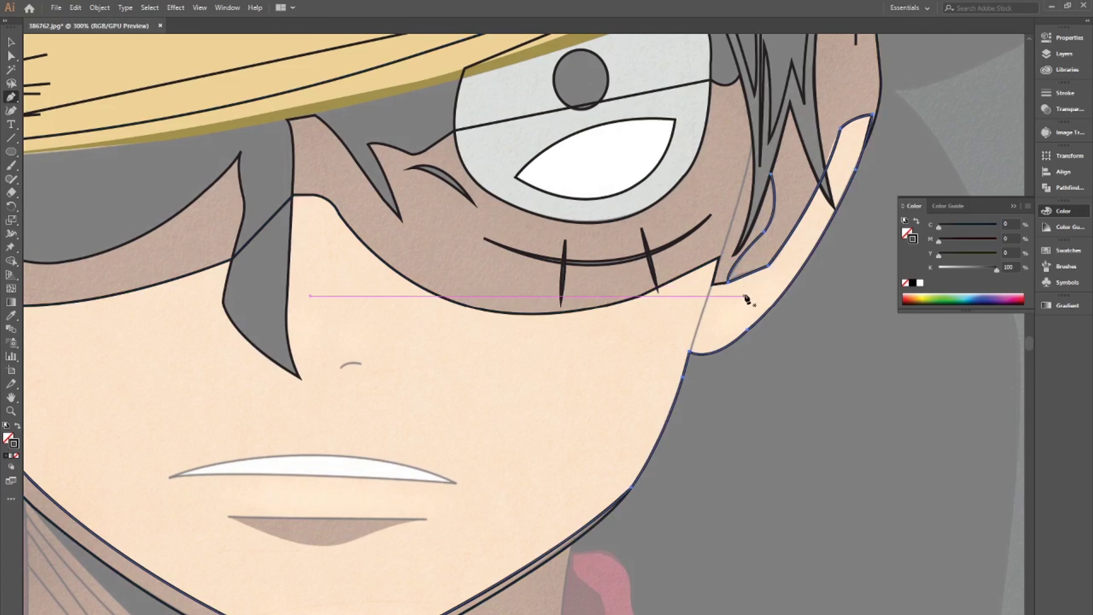
pyautogui.keyDown('ctrl'); pyautogui.keyDown('shift'); pyautogui.click(723, 289); pyautogui.keyUp('shift'); pyautogui.keyUp('ctrl')
# - Curve the outline along the eye band's lower edge
pyautogui.scroll(2, 713, 290)
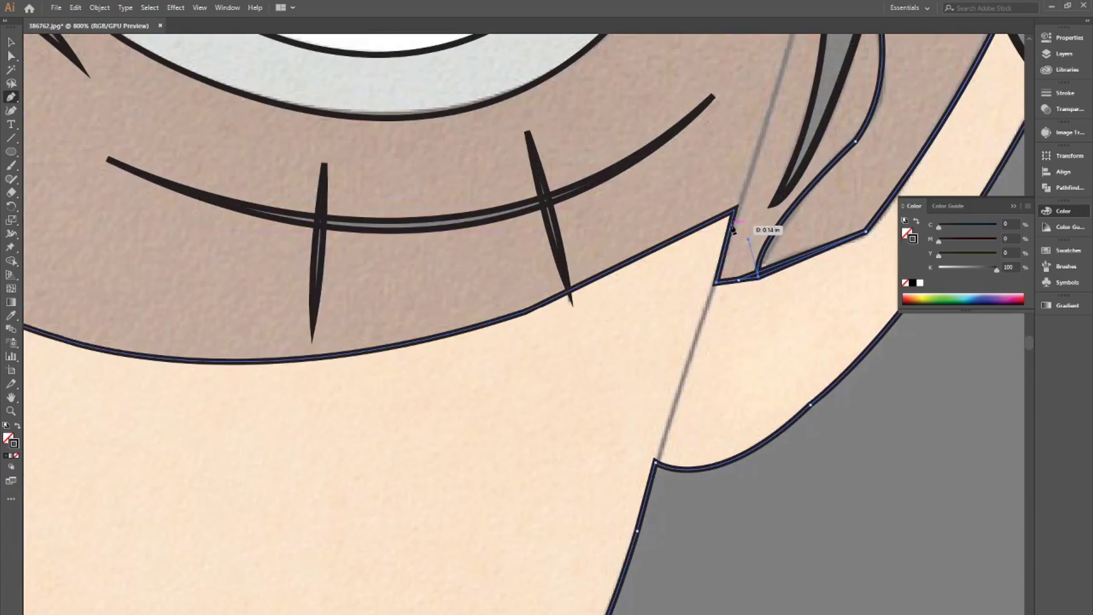
pyautogui.scroll(-2, 653, 273)
pyautogui.scroll(1, 653, 273)
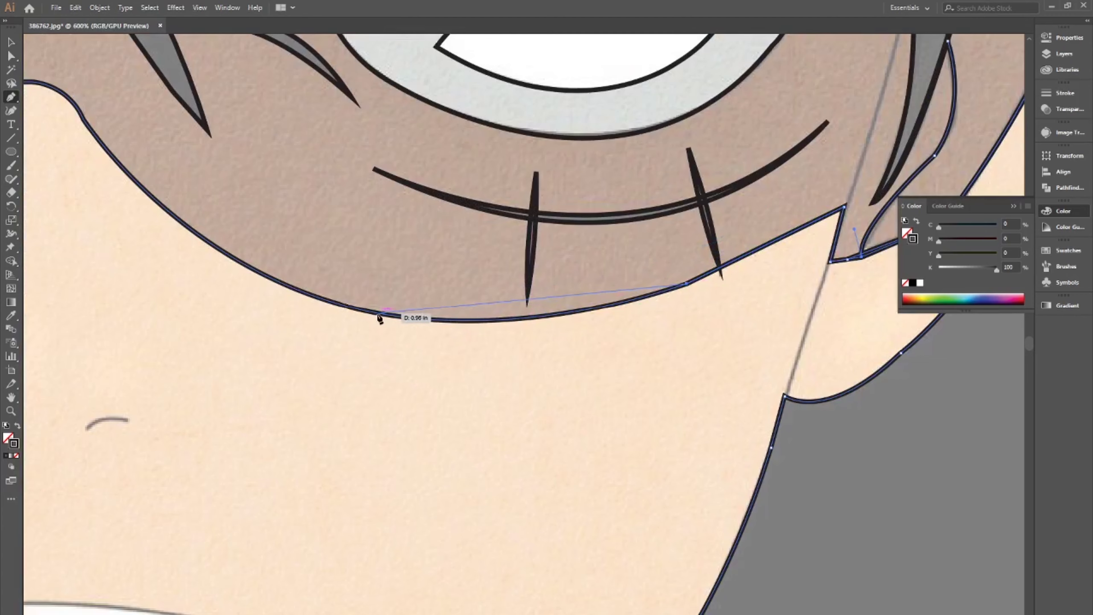
pyautogui.moveTo(378, 318); pyautogui.dragTo(257, 293)
pyautogui.scroll(-3, 375, 279)
pyautogui.scroll(2, 376, 279)
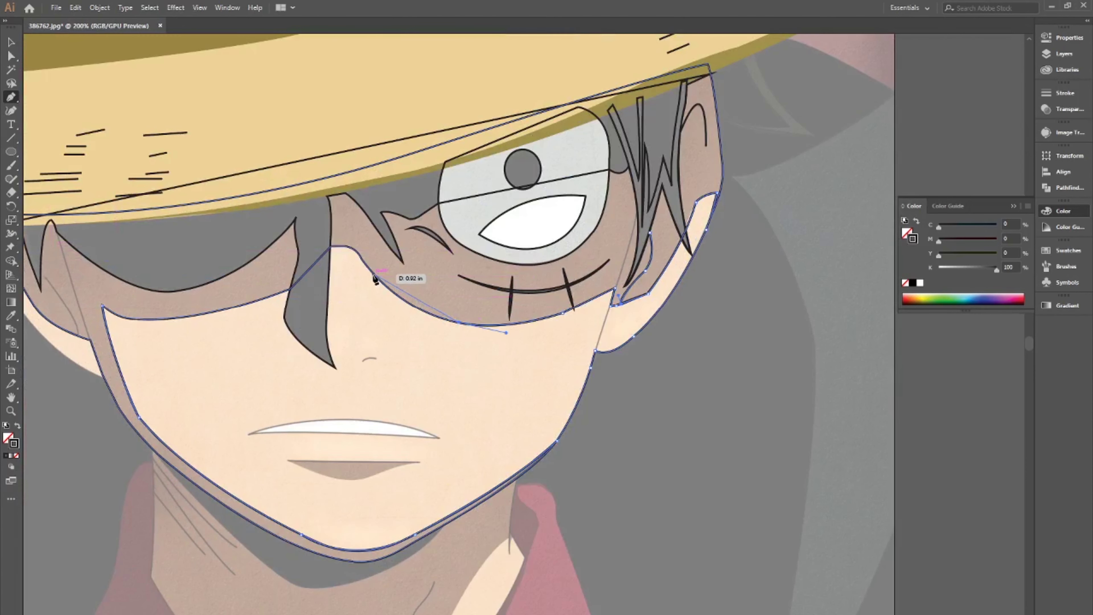
pyautogui.scroll(-1, 376, 279)
pyautogui.scroll(3, 379, 280)
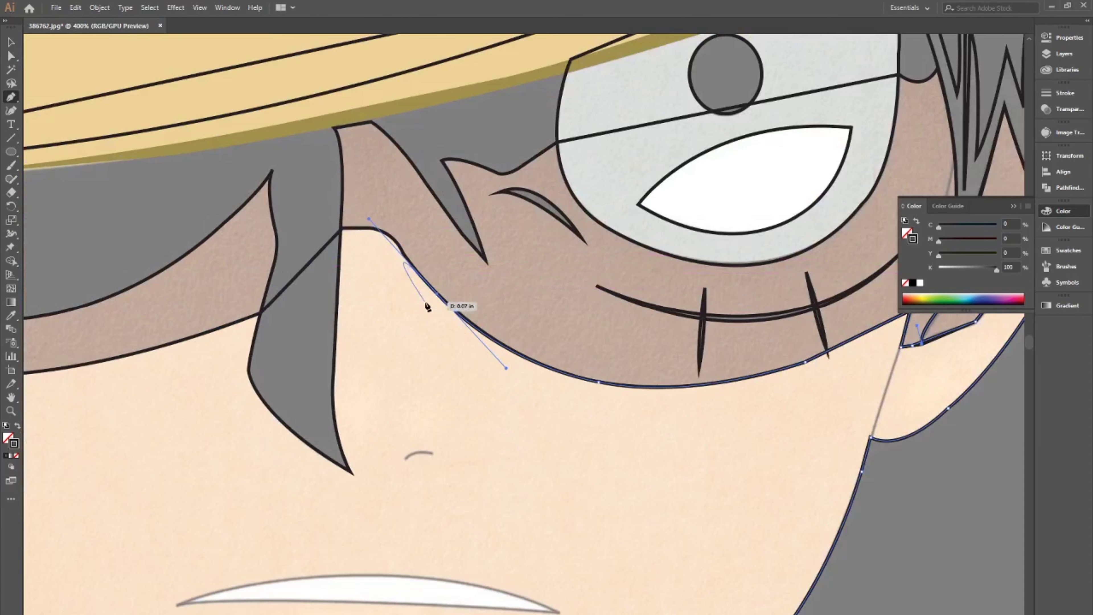
# - Add a corner beside the hair strand and close the outline at the left cheek
pyautogui.click(343, 229)
pyautogui.scroll(-4, 172, 398)
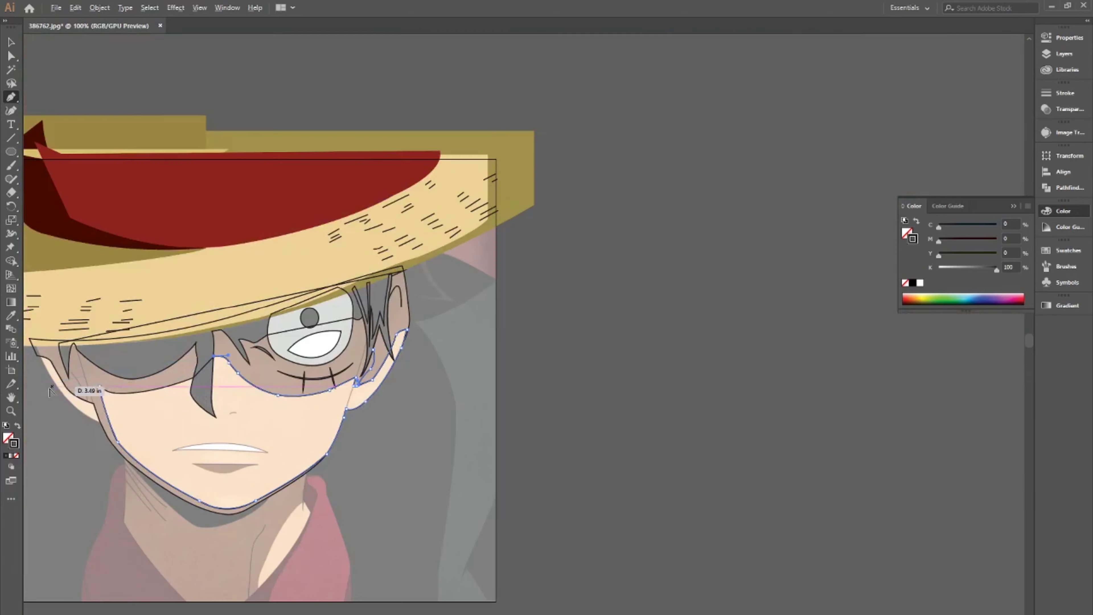
pyautogui.scroll(4, 193, 377)
pyautogui.moveTo(371, 398)
pyautogui.mouseDown()
pyautogui.moveTo(218, 410)
pyautogui.moveTo(239, 411)
pyautogui.mouseUp()
pyautogui.press('v')
pyautogui.scroll(-4, 565, 432)
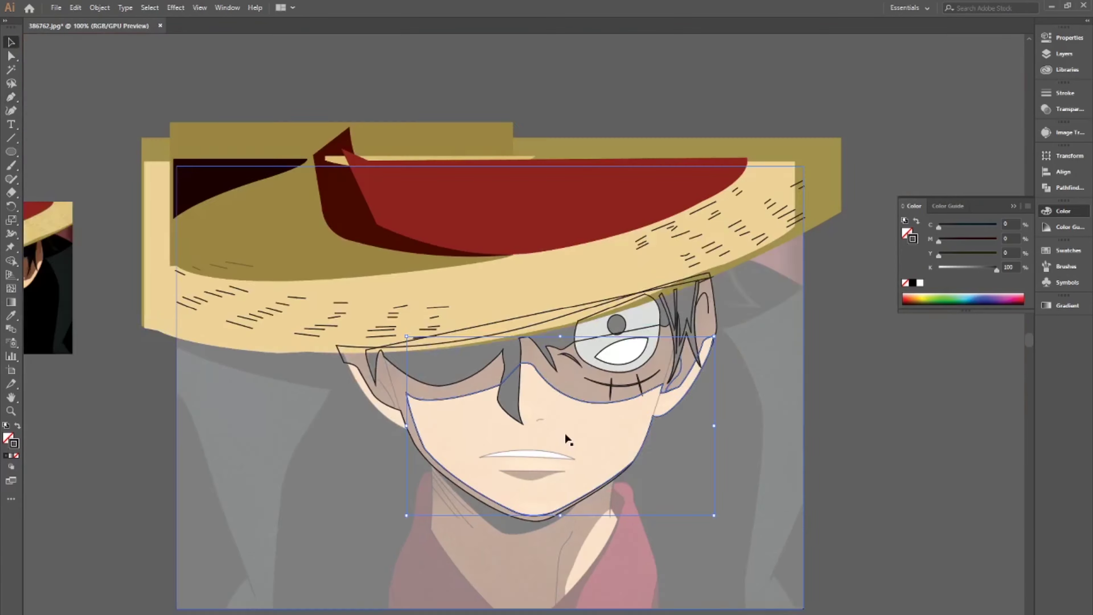
pyautogui.scroll(2, 566, 434)
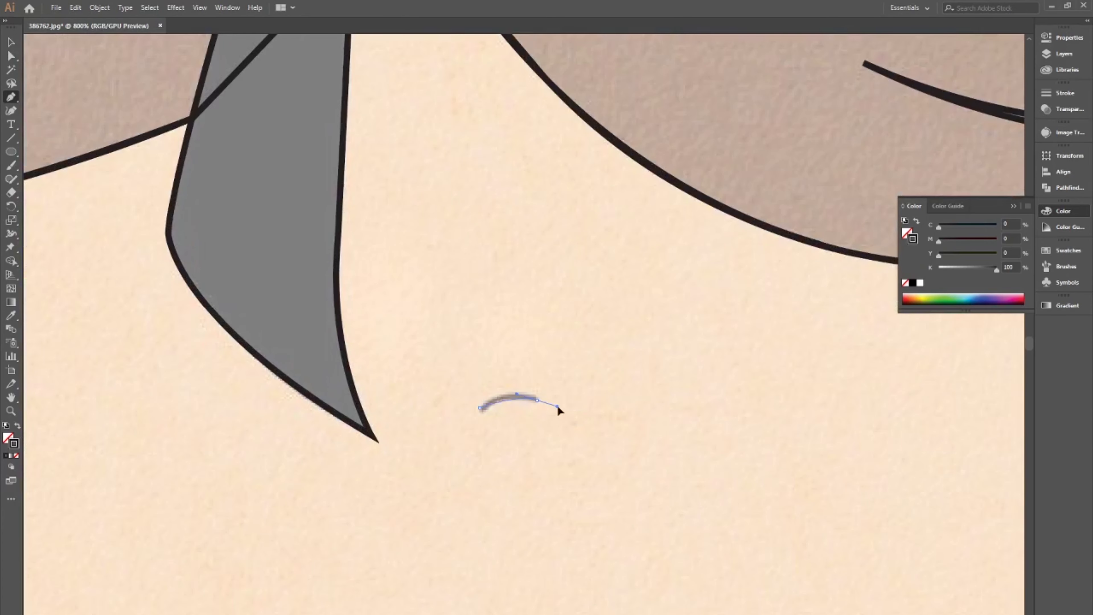
# - Close the lower-lip shape under the mouth, deselect, and fit the artwork in view
pyautogui.scroll(-2, 543, 459)
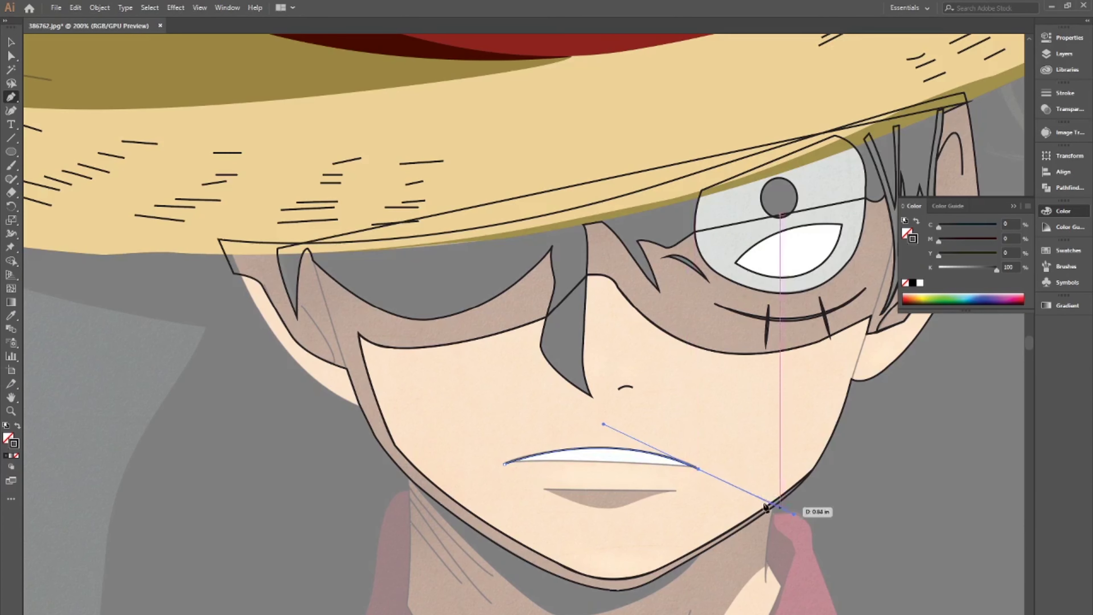
pyautogui.click(677, 491)
pyautogui.scroll(1, 677, 493)
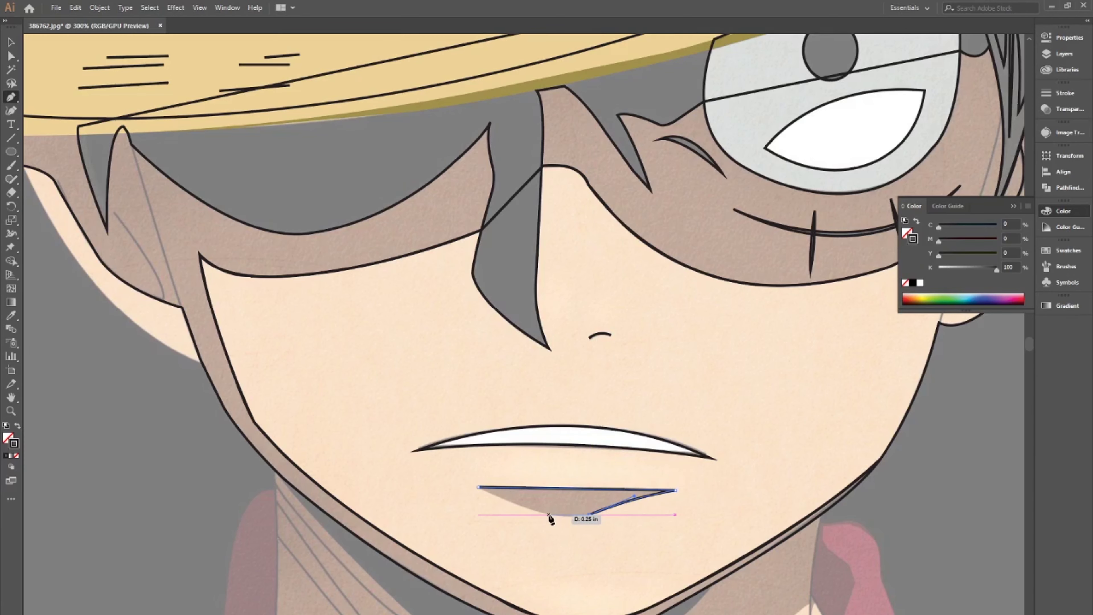
pyautogui.moveTo(551, 520); pyautogui.dragTo(525, 507)
pyautogui.click(479, 487)
pyautogui.press('v')
pyautogui.click(196, 481)
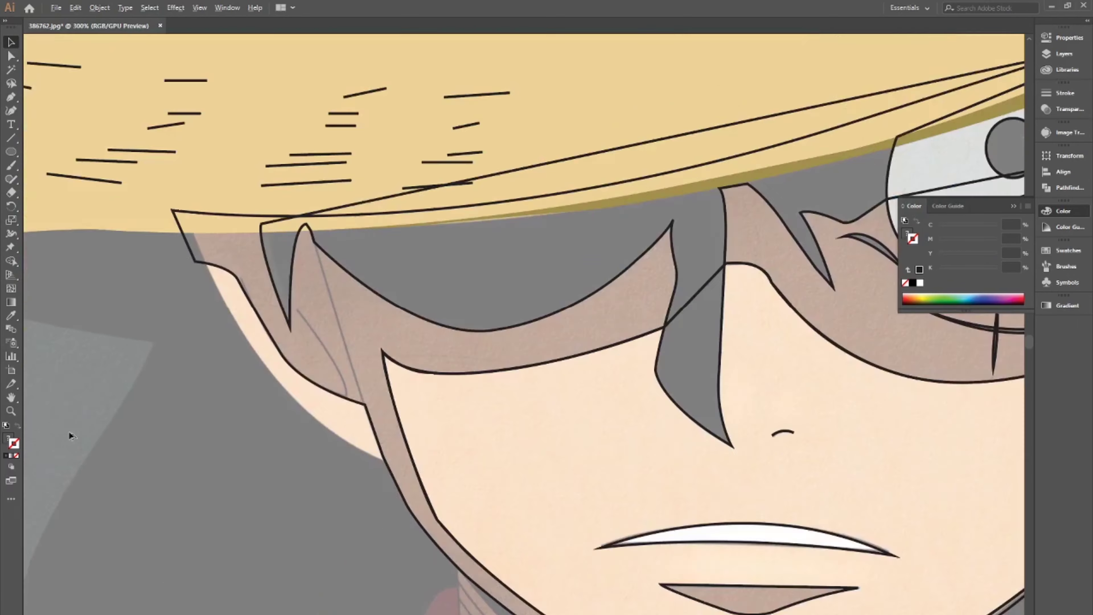
pyautogui.hotkey('ctrl', '1')
# - Fill the hair black and enlarge the reference picture beside the face
pyautogui.moveTo(17, 220); pyautogui.dragTo(233, 403)
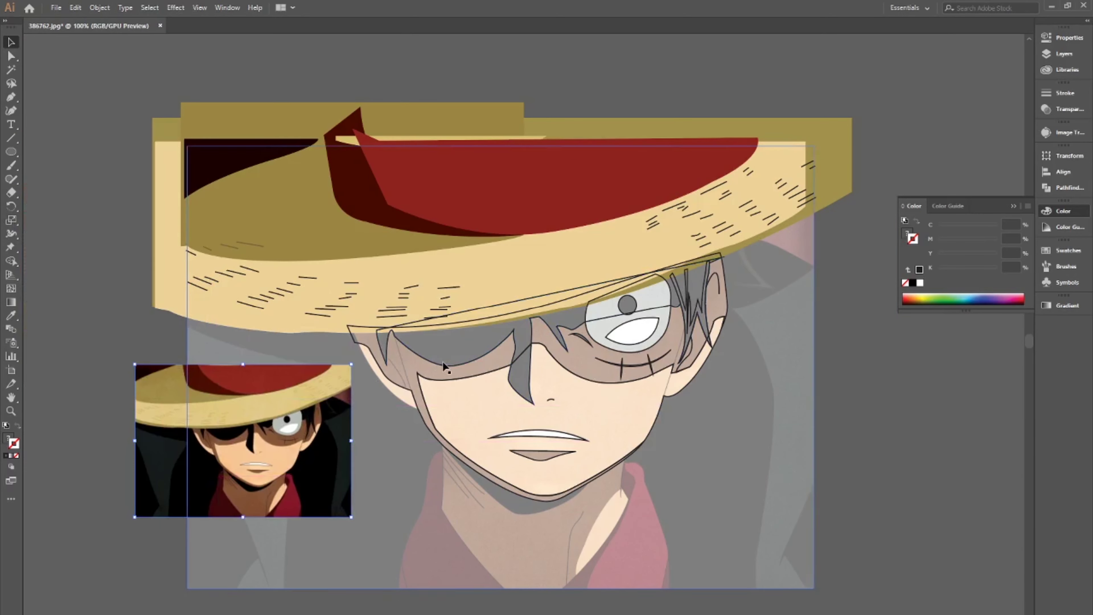
pyautogui.hotkey('shift', 'x')
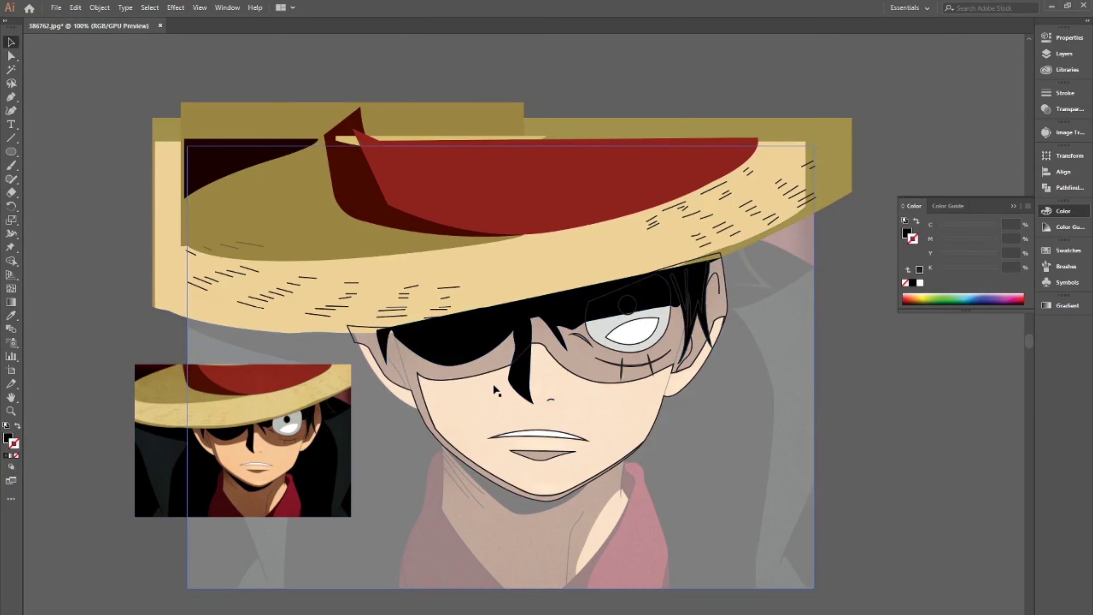
pyautogui.hotkey('ctrl', '=')
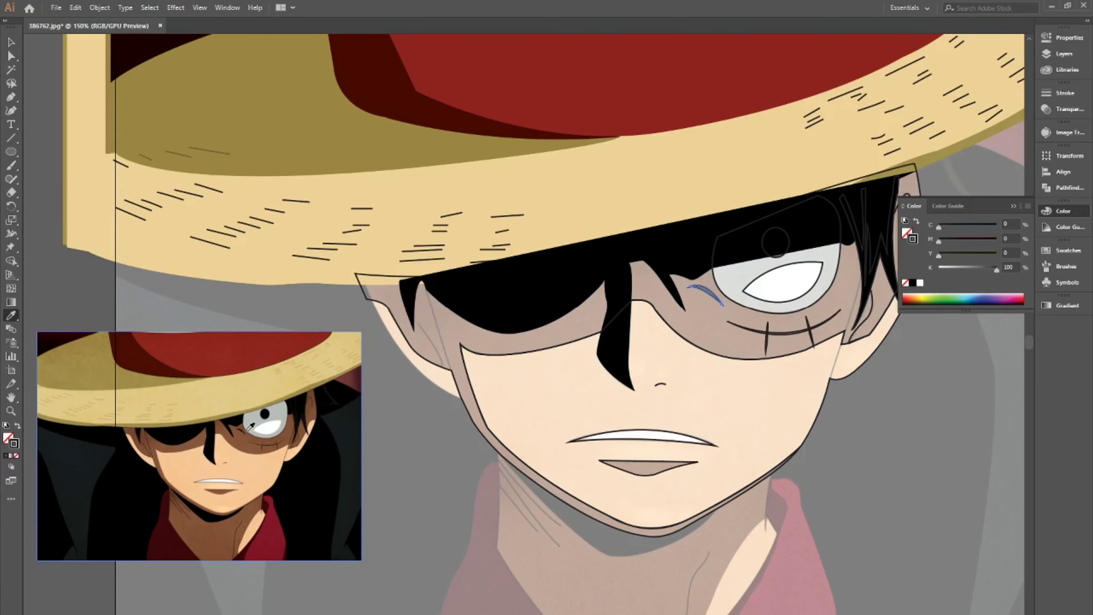
pyautogui.press('v')
pyautogui.moveTo(250, 427); pyautogui.dragTo(227, 341)
pyautogui.moveTo(362, 455); pyautogui.dragTo(581, 550)
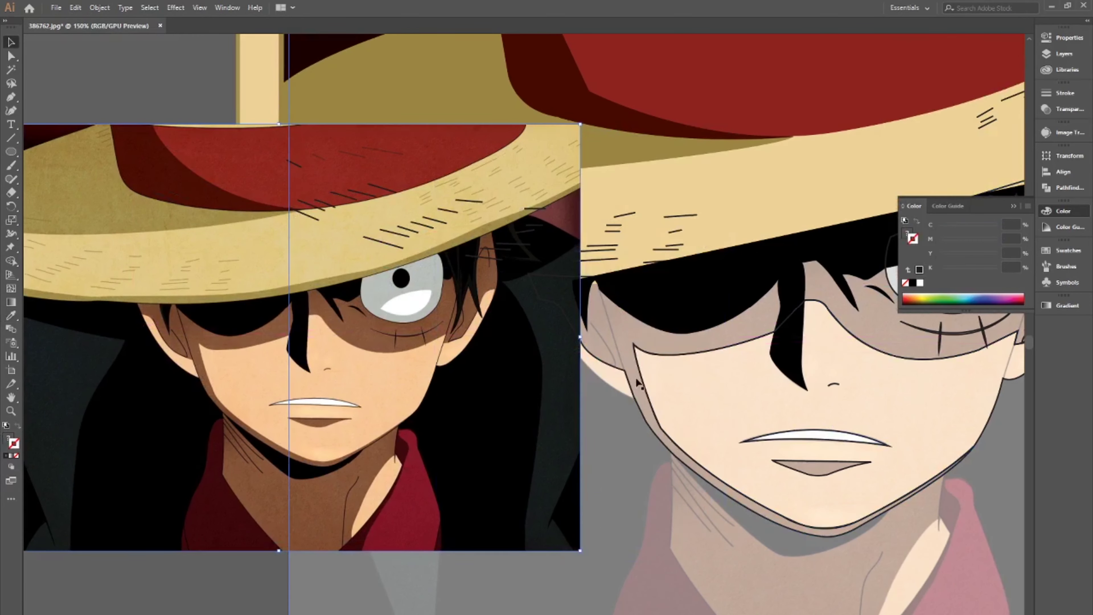
# - Eyedrop the reference's skin colour onto the face and its lip colour onto the lower lip
pyautogui.click(636, 345)
pyautogui.press('i')
pyautogui.click(241, 369)
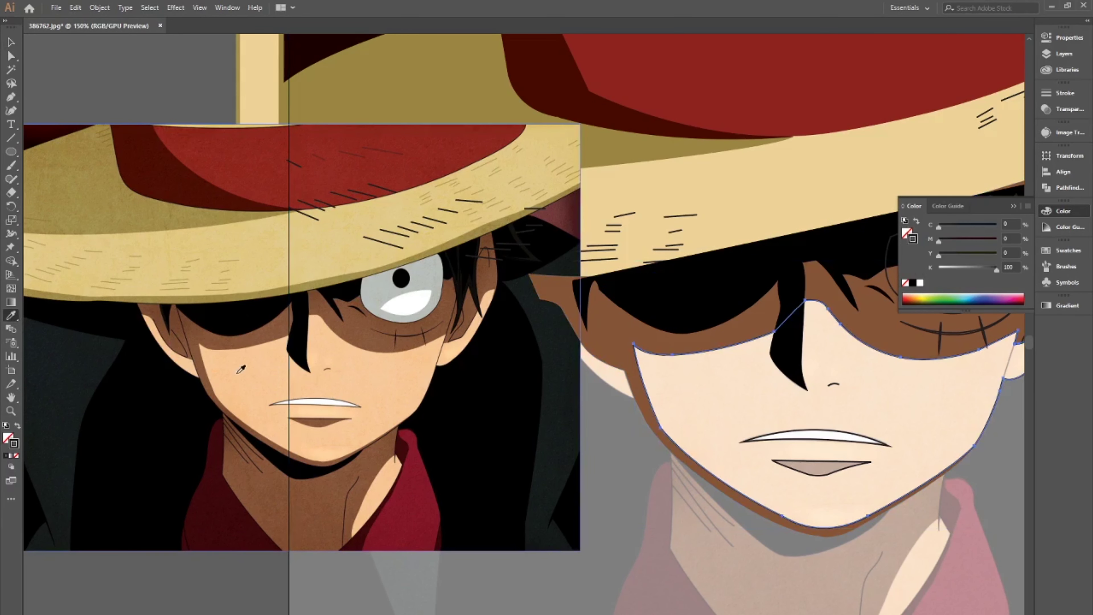
pyautogui.hscroll(3, 242, 370)
pyautogui.keyDown('ctrl'); pyautogui.click(696, 466); pyautogui.keyUp('ctrl')
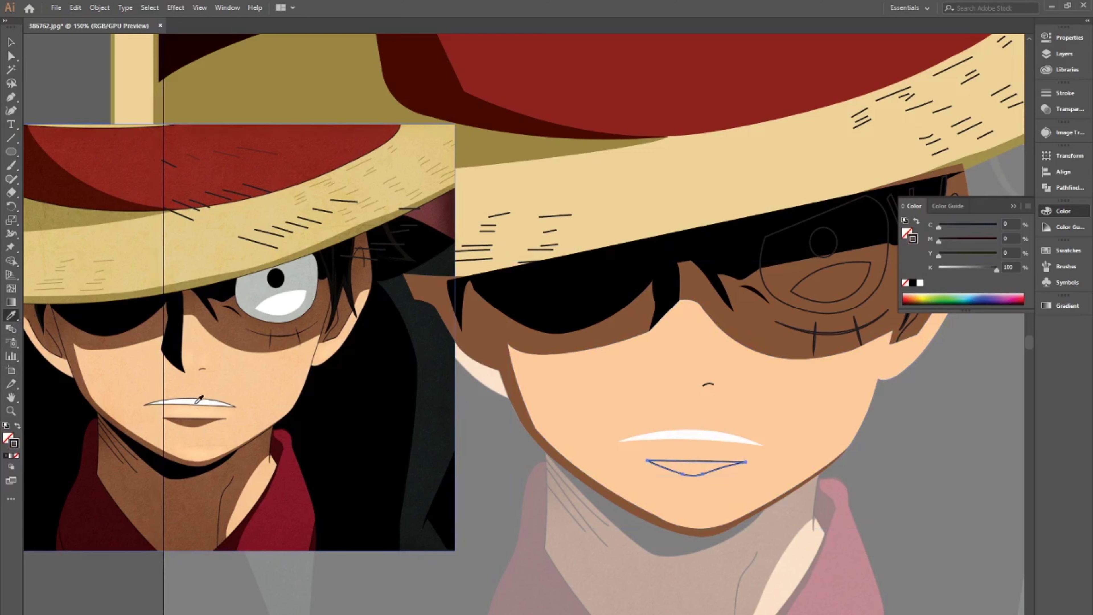
pyautogui.click(197, 402)
# - Colour the eye grey with a black pupil and white highlight sampled from the reference
pyautogui.click(194, 422)
pyautogui.press('v')
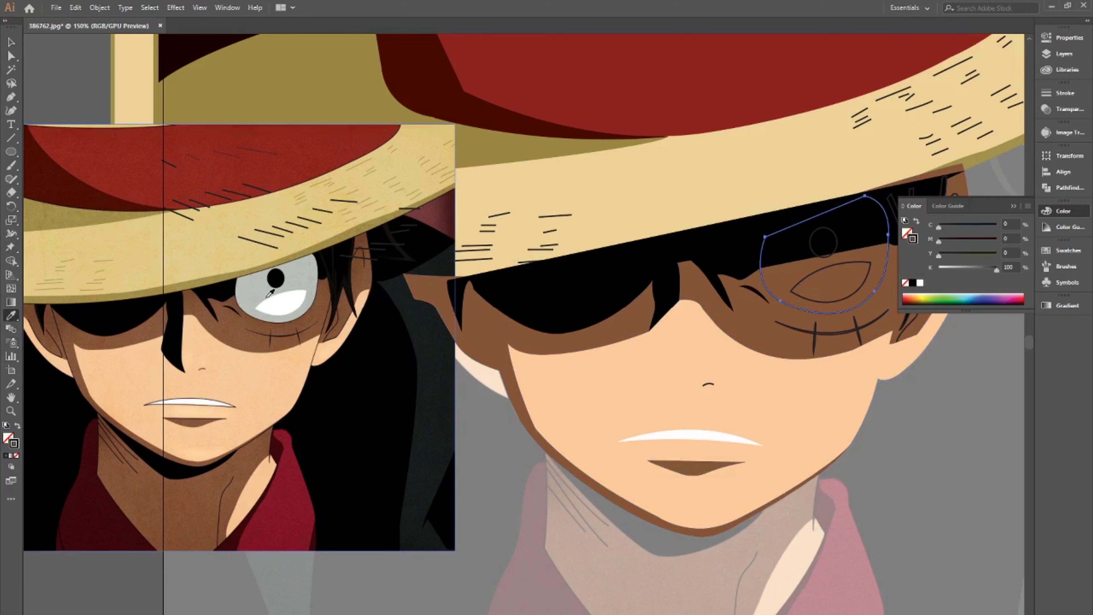
pyautogui.click(268, 297)
pyautogui.keyDown('ctrl'); pyautogui.click(823, 243); pyautogui.keyUp('ctrl')
pyautogui.click(276, 278)
pyautogui.keyDown('ctrl'); pyautogui.click(831, 282); pyautogui.keyUp('ctrl')
pyautogui.click(282, 303)
pyautogui.keyDown('ctrl'); pyautogui.click(566, 341); pyautogui.keyUp('ctrl')
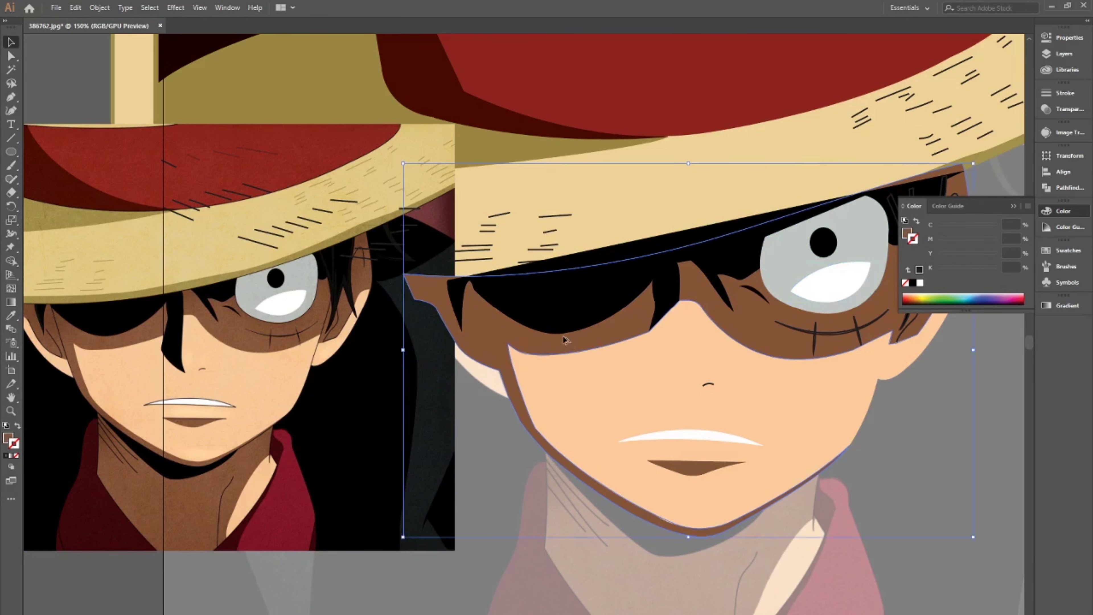
# - Select the scar line under the right eye
pyautogui.scroll(-2, 595, 410)
pyautogui.scroll(2, 569, 350)
pyautogui.rightClick(569, 349)
pyautogui.press('Escape')
pyautogui.keyDown('ctrl'); pyautogui.click(728, 319); pyautogui.keyUp('ctrl')
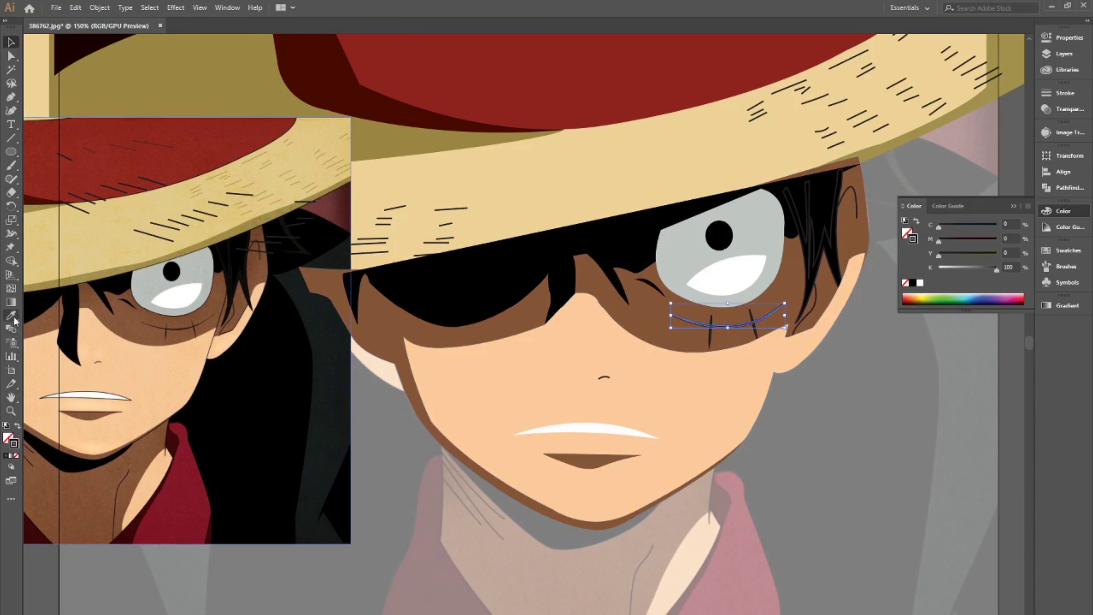
# - Zoom out, select the face outline and shift the reference image further left
pyautogui.click(957, 380)
pyautogui.hotkey('ctrl', '1')
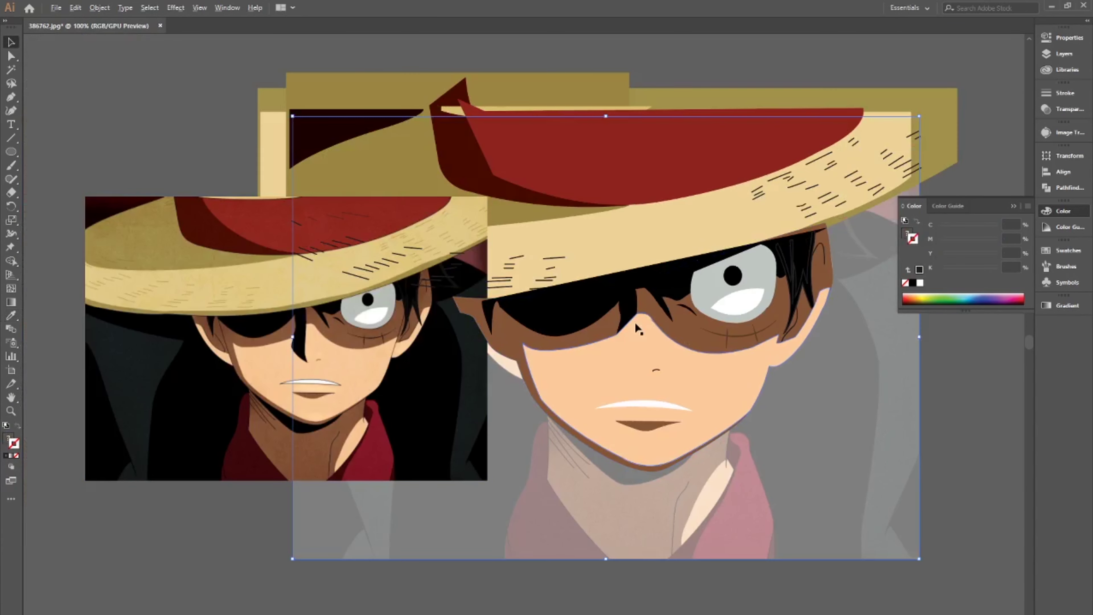
pyautogui.keyDown('ctrl'); pyautogui.click(636, 328); pyautogui.keyUp('ctrl')
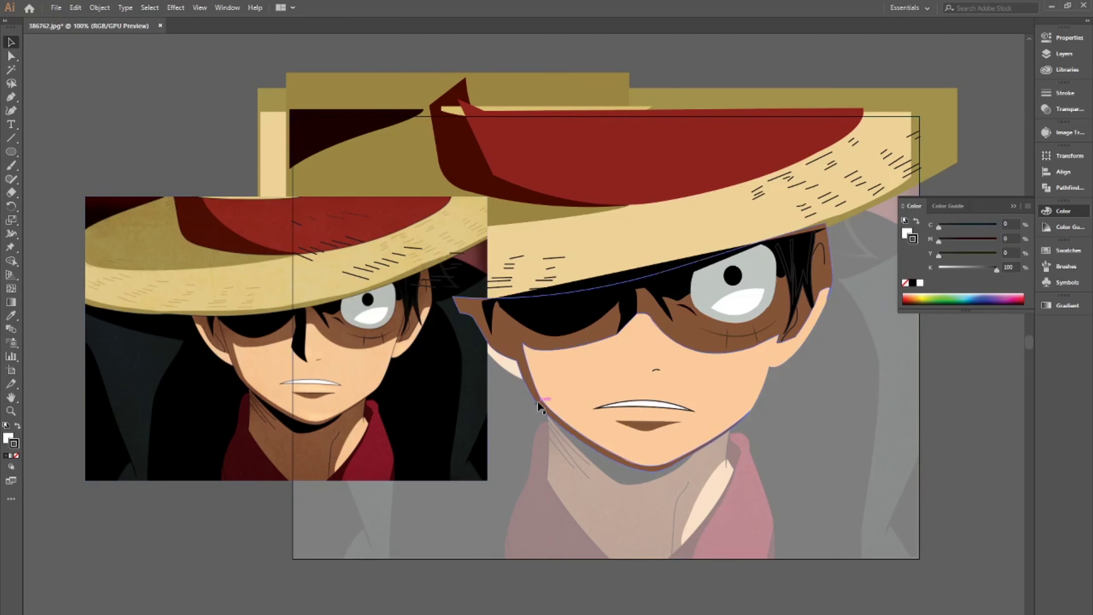
pyautogui.moveTo(454, 435); pyautogui.dragTo(317, 433)
pyautogui.scroll(1, 536, 314)
# - Trace the pale inner ear along the face's left edge with curved Pen anchors
pyautogui.click(561, 394)
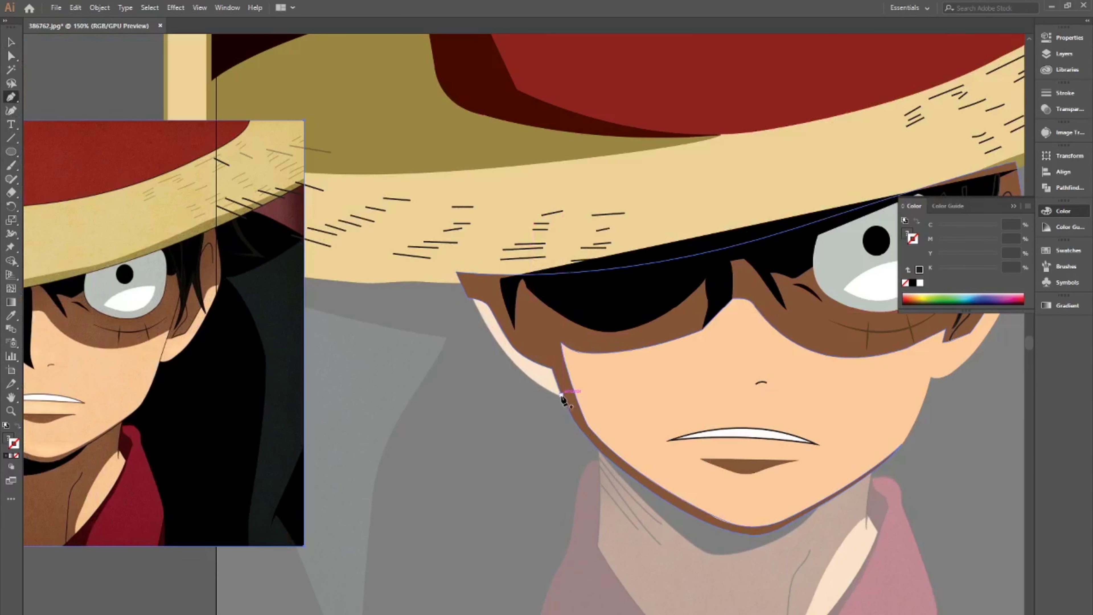
pyautogui.moveTo(442, 203); pyautogui.dragTo(443, 239)
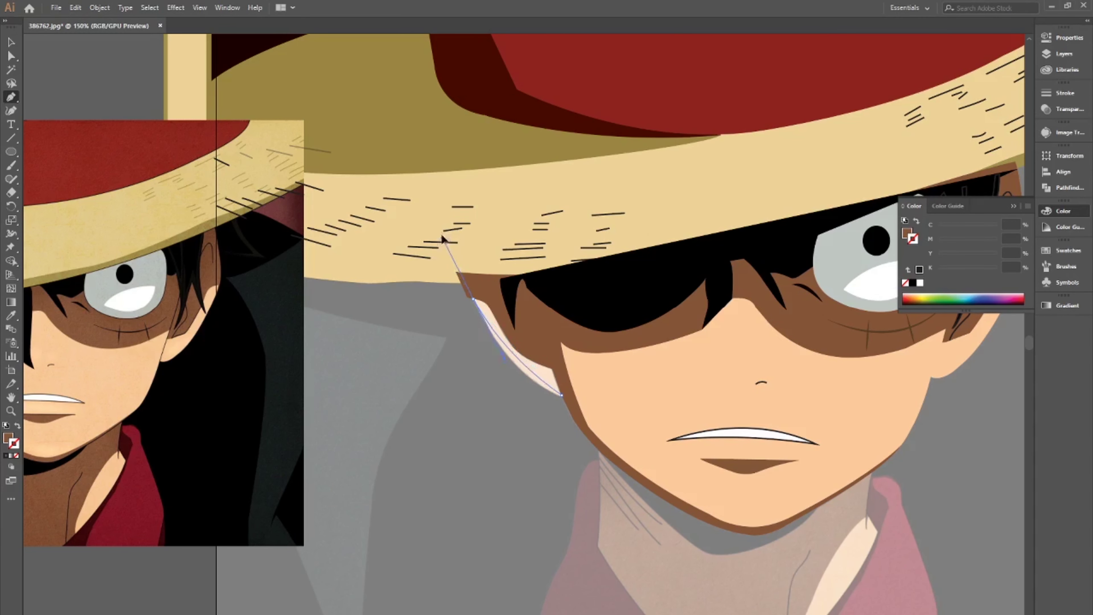
pyautogui.scroll(2, 500, 303)
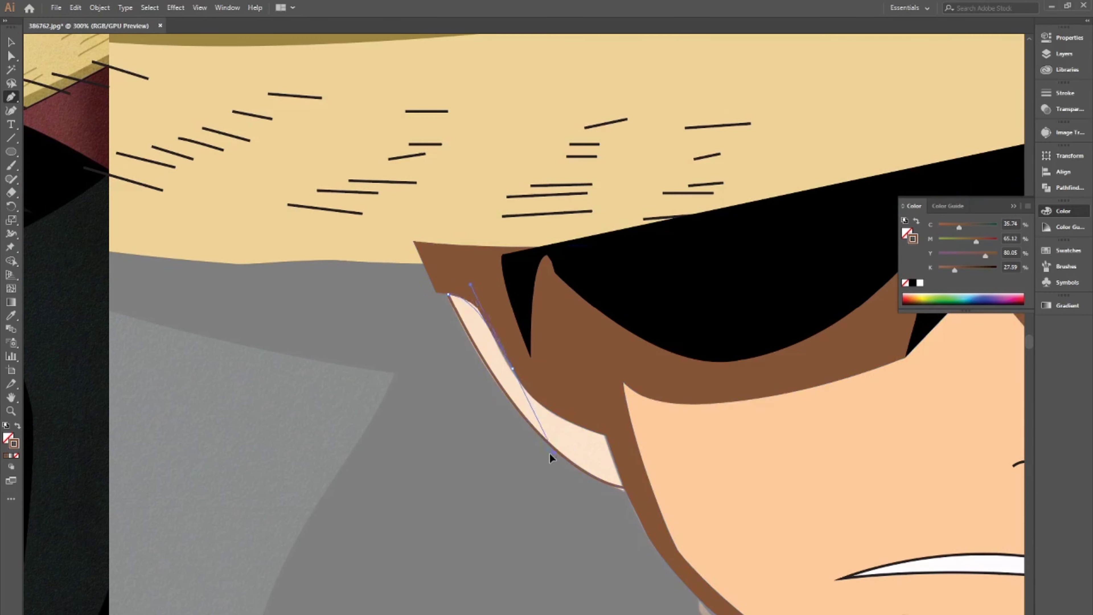
pyautogui.moveTo(487, 325); pyautogui.dragTo(495, 351)
pyautogui.click(519, 381)
pyautogui.moveTo(606, 435); pyautogui.dragTo(652, 443)
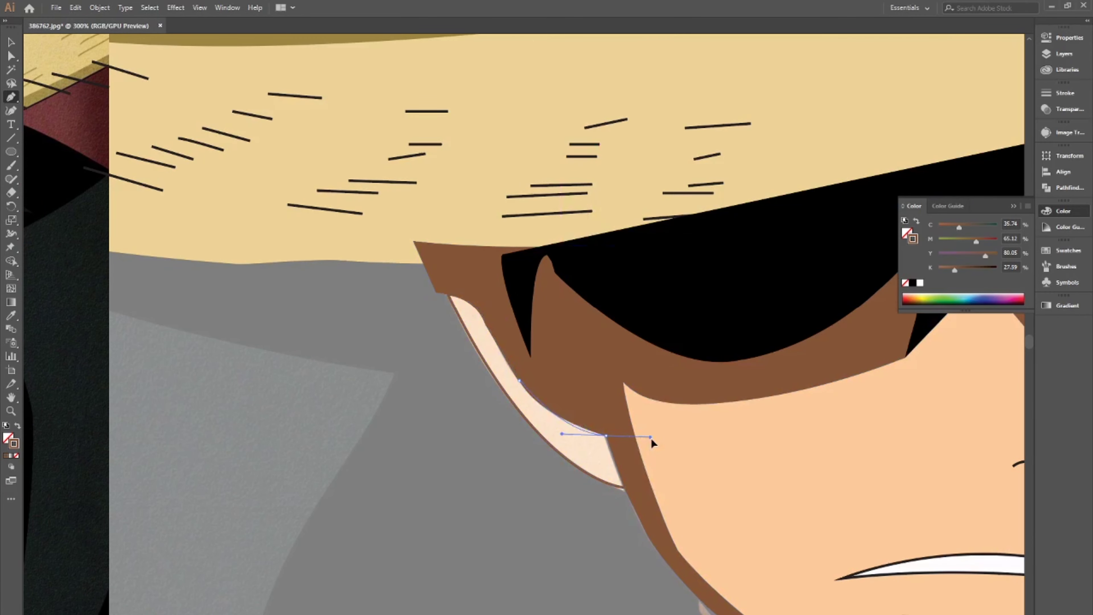
pyautogui.scroll(-5, 375, 494)
# - Select the eye and hair shapes and combine them into a compound path
pyautogui.press('v')
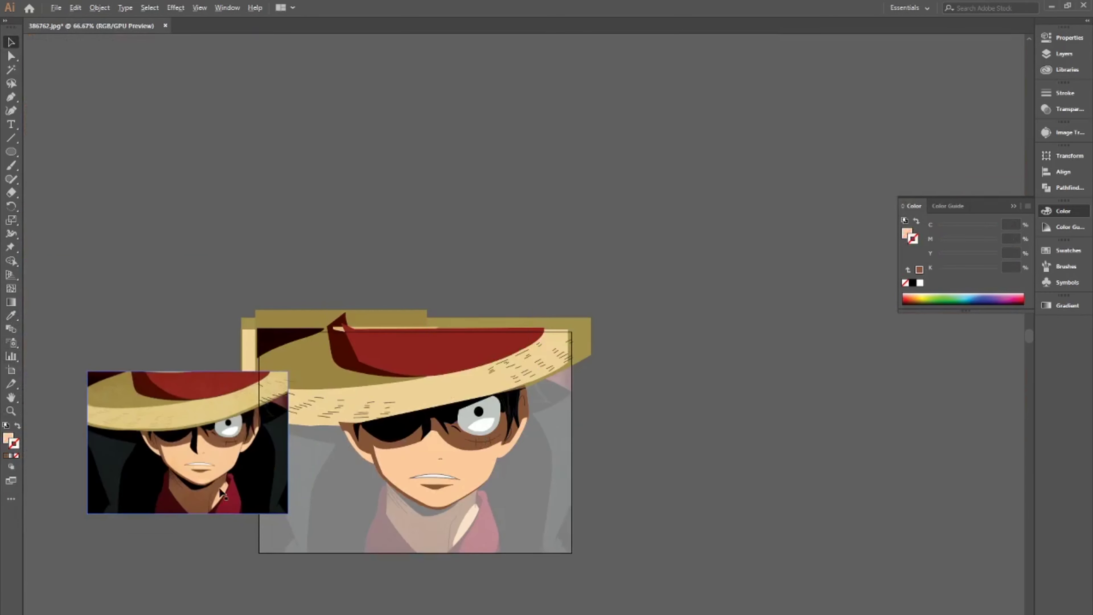
pyautogui.scroll(1, 388, 483)
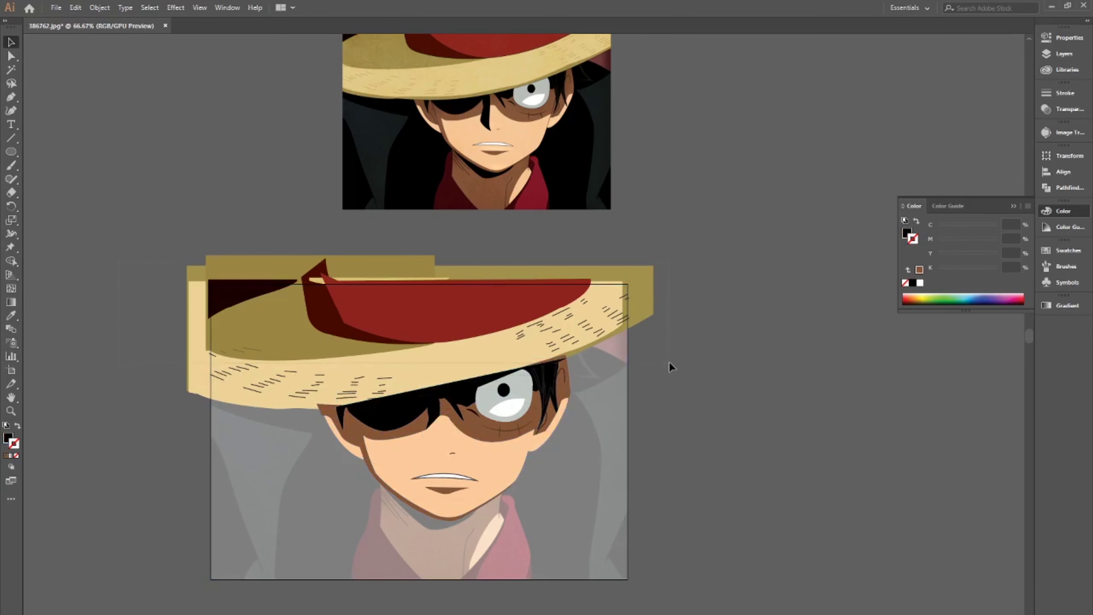
pyautogui.moveTo(673, 370); pyautogui.dragTo(673, 370)
pyautogui.scroll(-1, 475, 368)
pyautogui.hscroll(3, 475, 368)
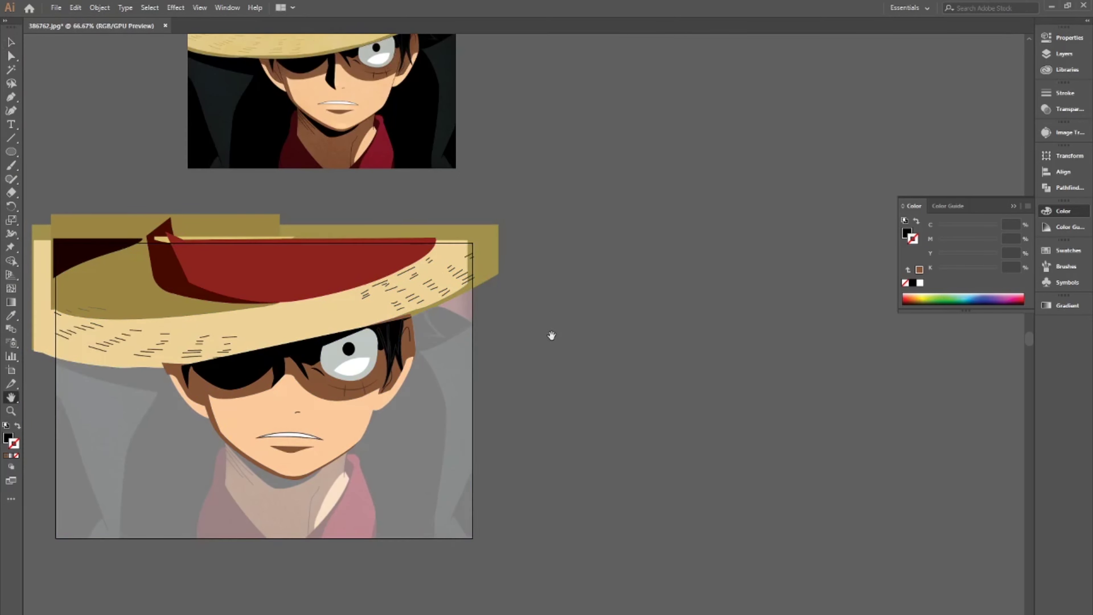
pyautogui.hscroll(-2, 550, 334)
pyautogui.click(300, 330)
pyautogui.scroll(1, 474, 302)
pyautogui.scroll(-2, 482, 258)
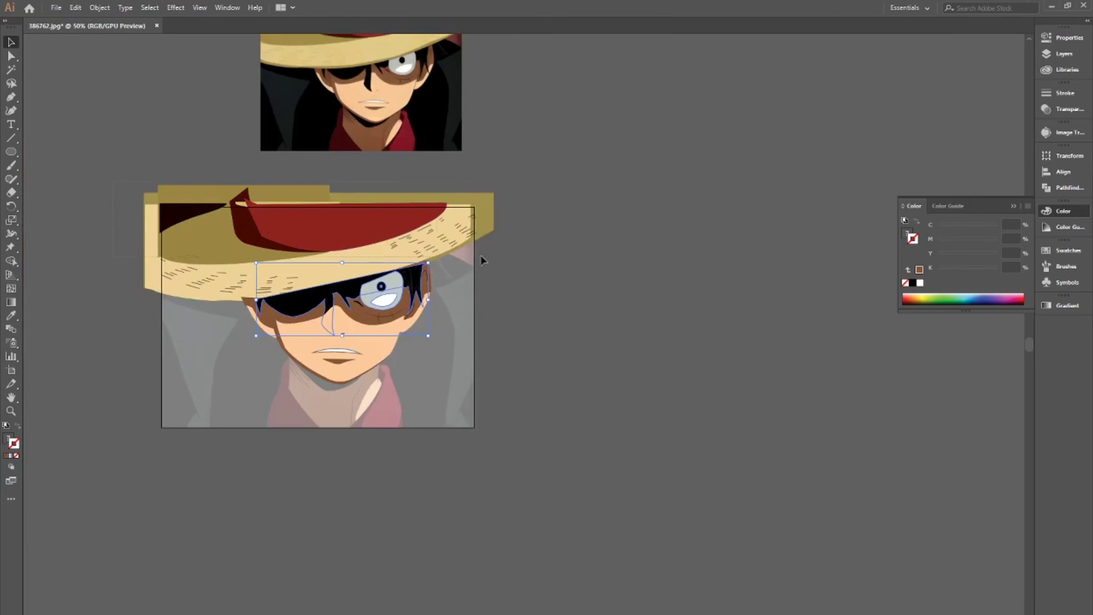
pyautogui.hotkey('ctrl', 'a')
pyautogui.hotkey('ctrl', '1')
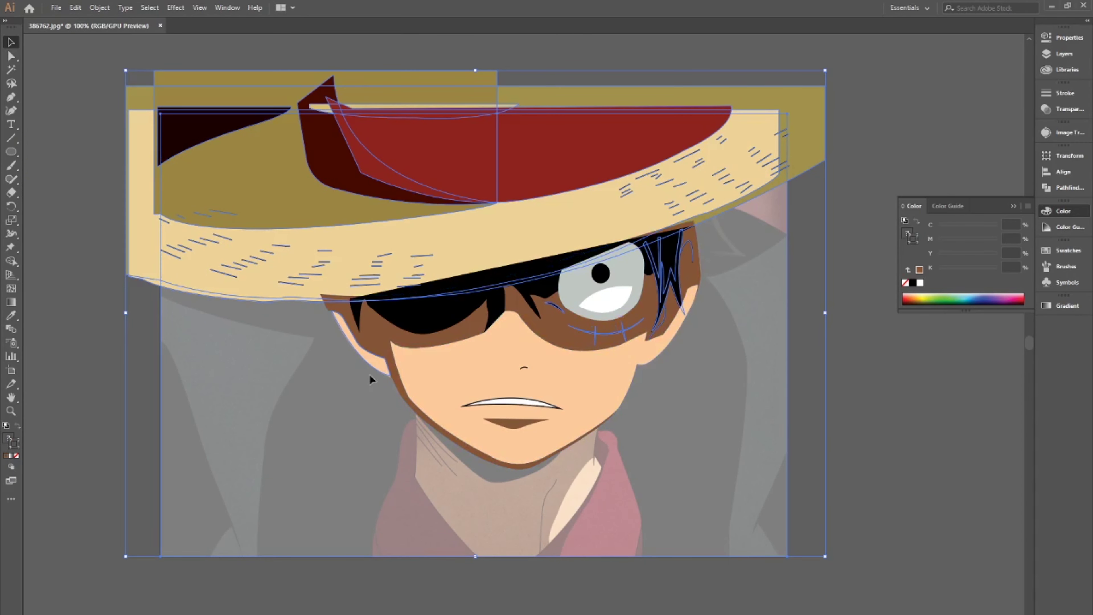
pyautogui.rightClick(608, 345)
pyautogui.click(671, 472)
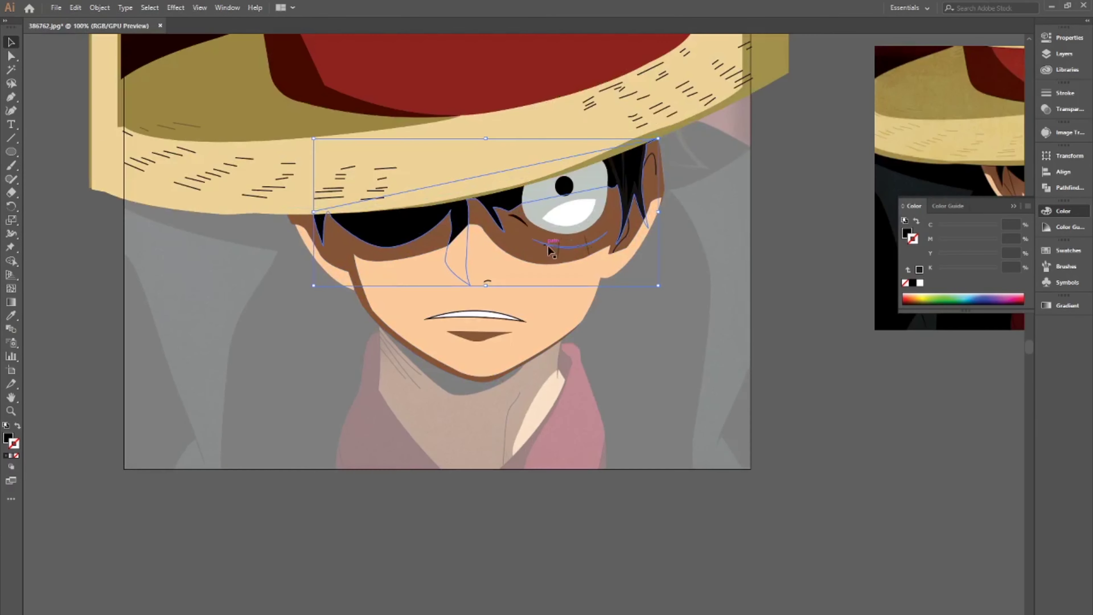
# - Bring the eye to the front and make the eye shapes a compound path
pyautogui.rightClick(611, 252)
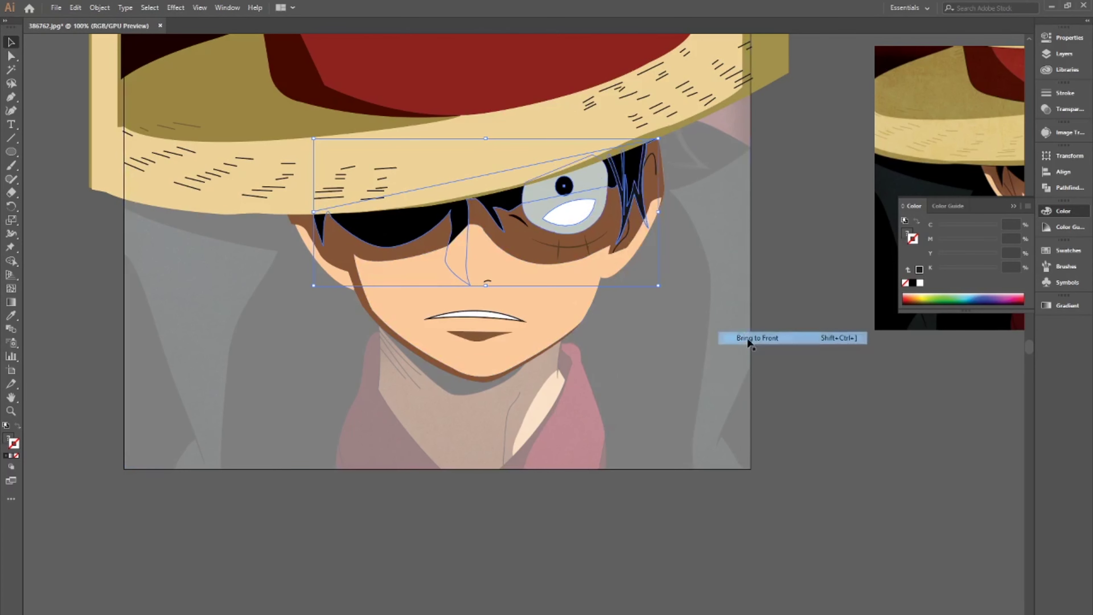
pyautogui.click(732, 340)
pyautogui.rightClick(574, 220)
pyautogui.click(615, 343)
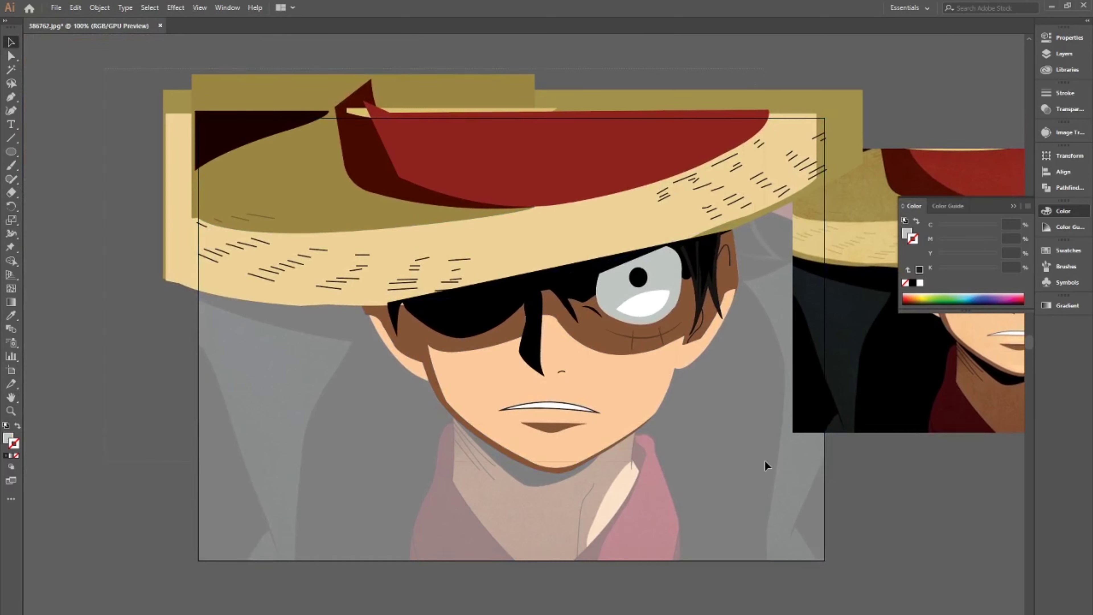
# - Set all artwork except the reference image to 50% opacity
pyautogui.hotkey('ctrl', 'a')
pyautogui.keyDown('shift'); pyautogui.click(826, 474); pyautogui.keyUp('shift')
pyautogui.click(1046, 38)
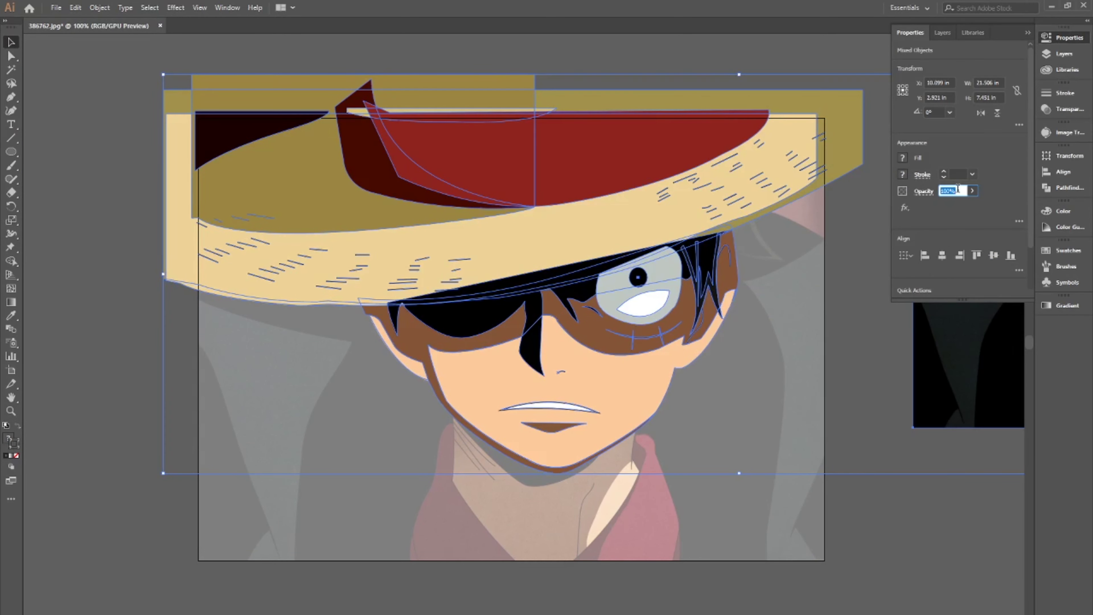
pyautogui.write('50')
pyautogui.press('Return')
pyautogui.press('p')
# - Start a new unfilled path beside the ear
pyautogui.click(374, 342)
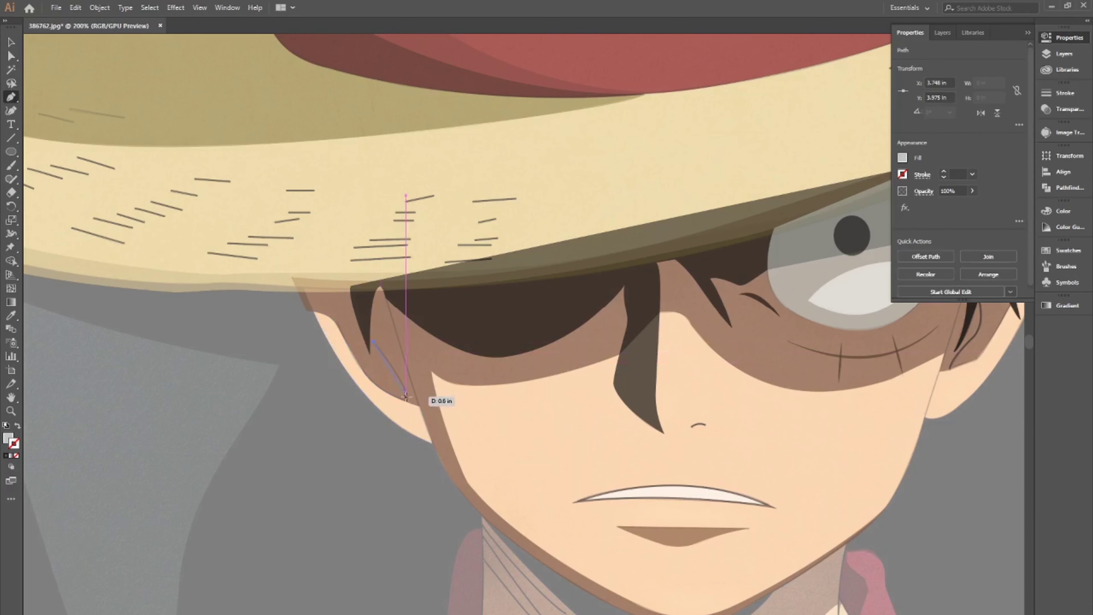
pyautogui.click(16, 455)
pyautogui.hotkey('ctrl', '1')
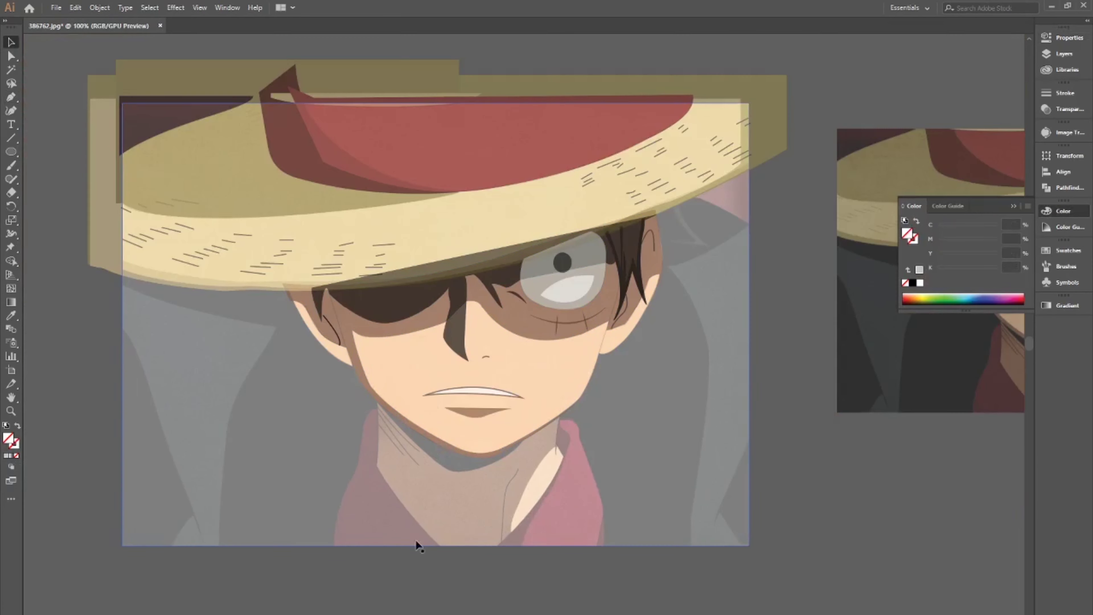
pyautogui.scroll(1, 529, 468)
# - Outline the neck as a closed black-stroked path from the jaw down below the collar
pyautogui.scroll(2, 529, 468)
pyautogui.press('p')
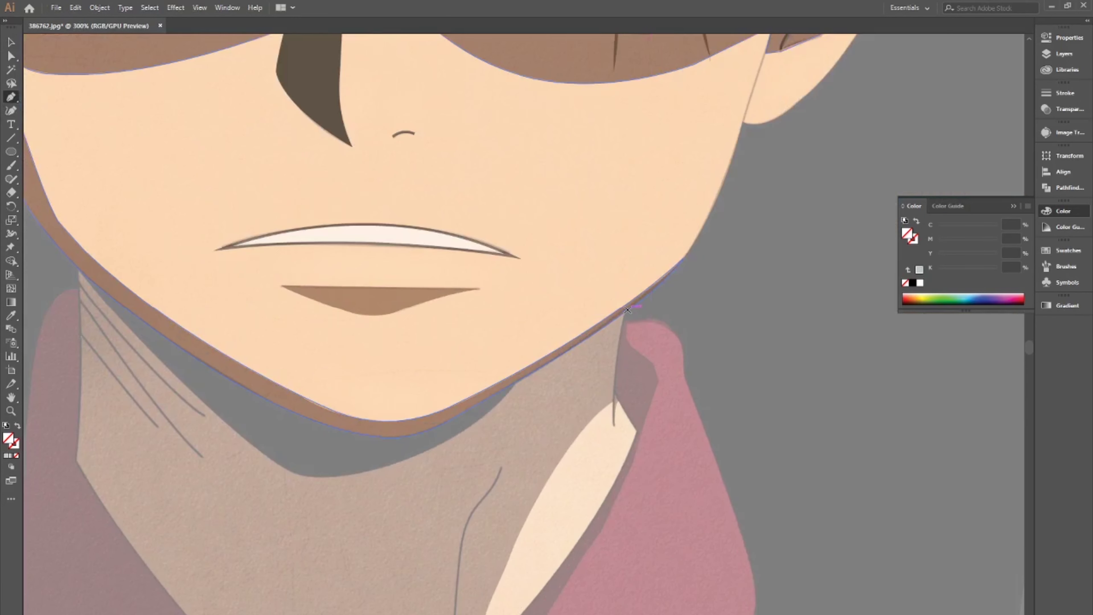
pyautogui.click(627, 310)
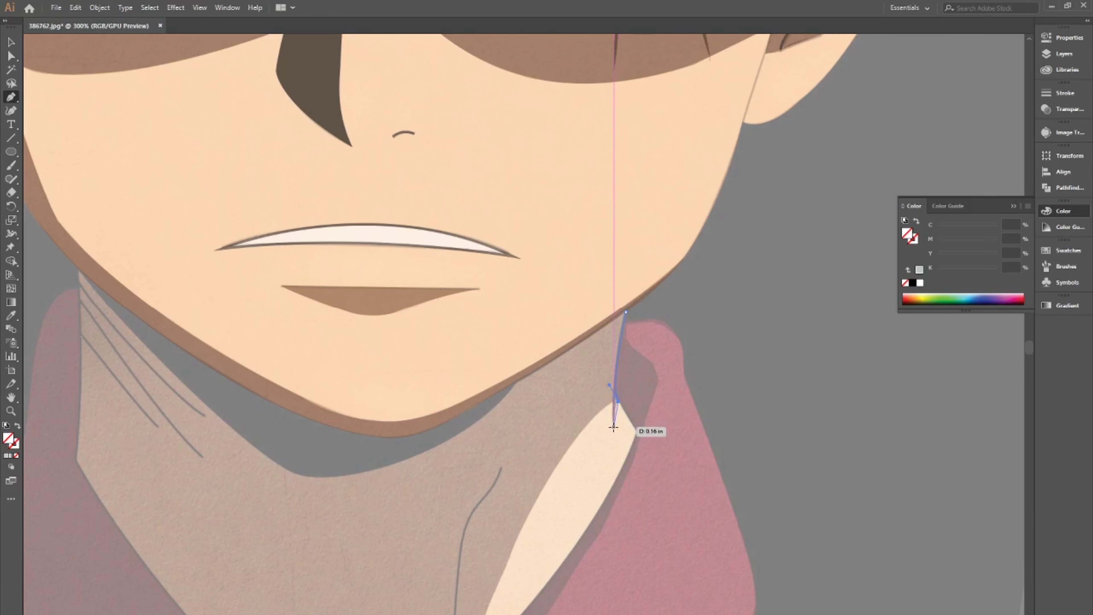
pyautogui.scroll(-1, 545, 444)
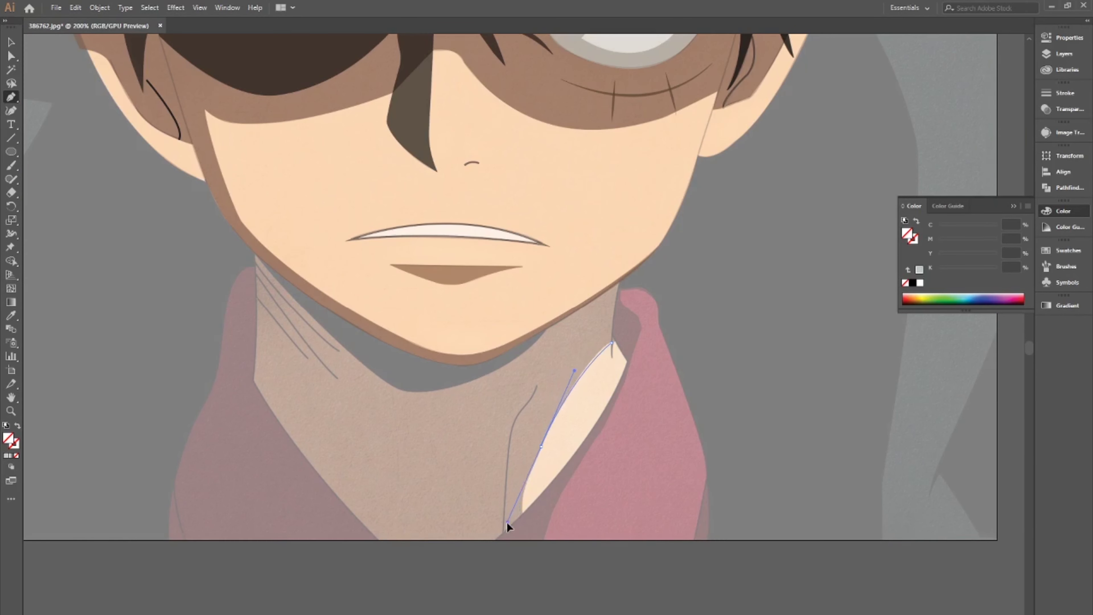
pyautogui.click(913, 283)
pyautogui.moveTo(525, 528); pyautogui.dragTo(533, 547)
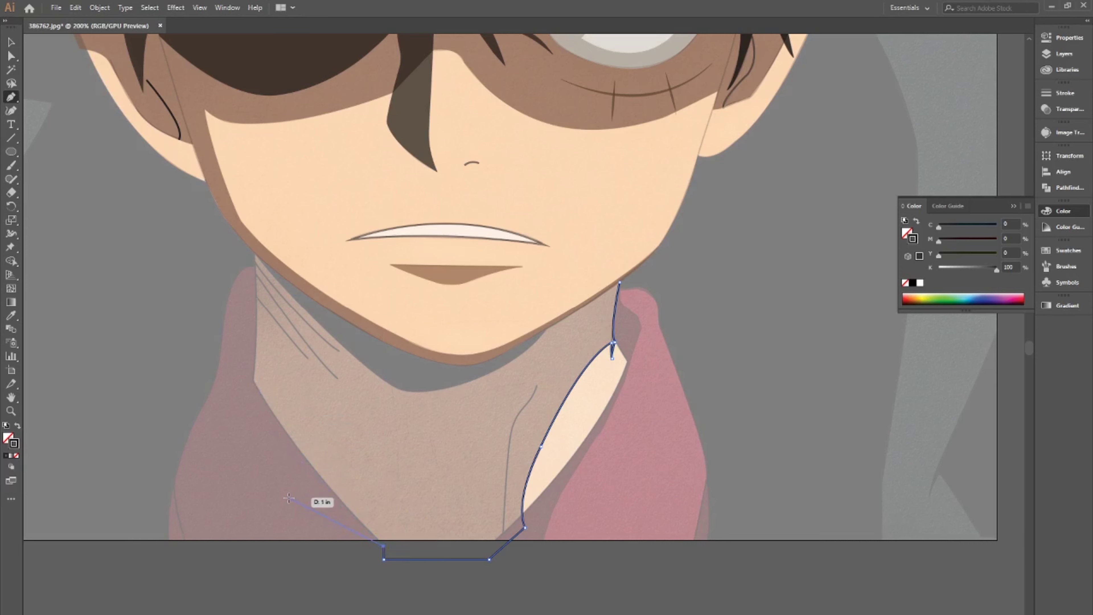
pyautogui.hotkey('ctrl', 'z')
pyautogui.hotkey('ctrl', 'z')
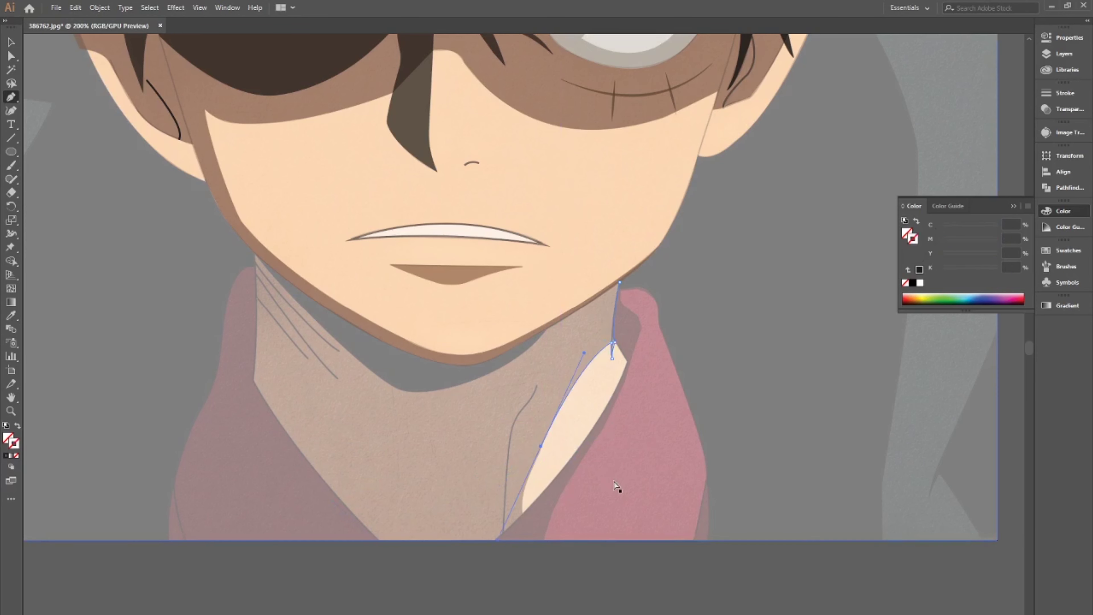
pyautogui.click(8, 457)
pyautogui.click(246, 558)
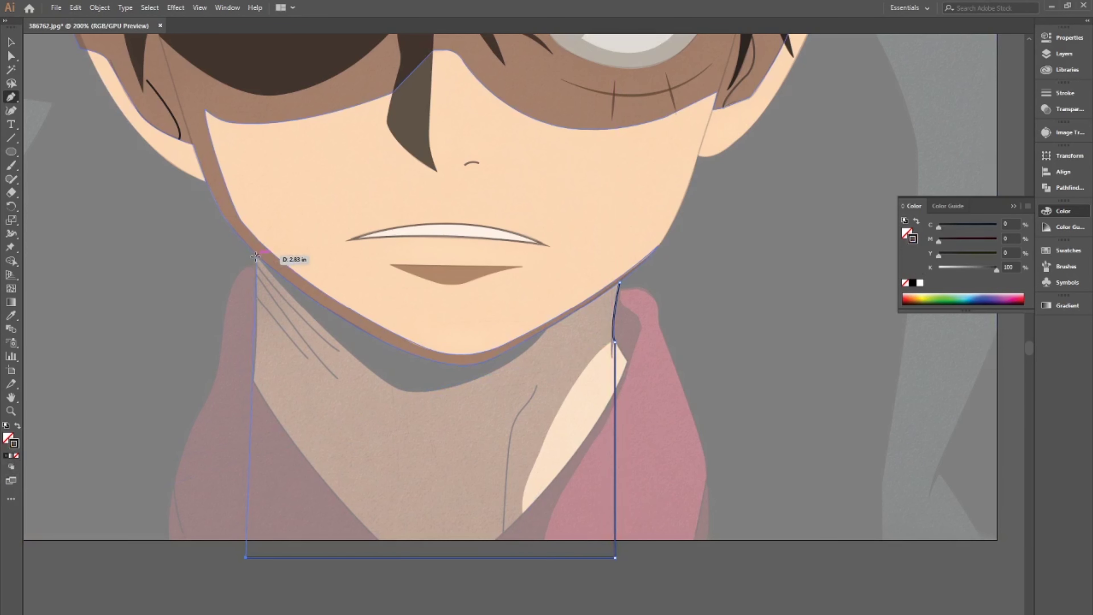
pyautogui.click(250, 250)
pyautogui.click(620, 283)
# - Trace the curved chin shadow as a closed shape
pyautogui.hotkey('ctrl', '=')
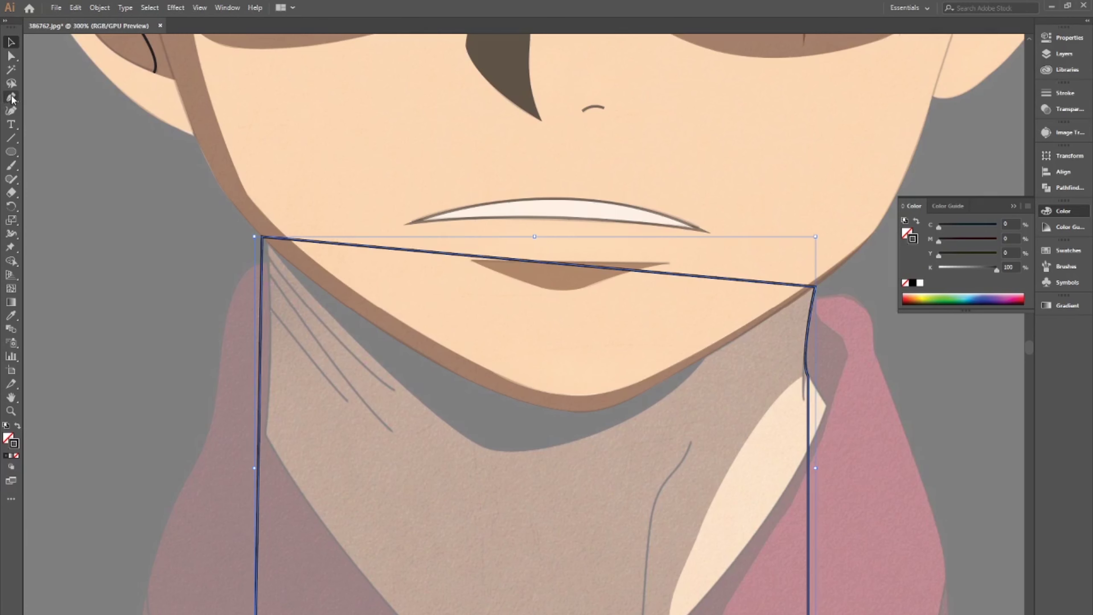
pyautogui.click(266, 242)
pyautogui.moveTo(487, 450); pyautogui.dragTo(550, 479)
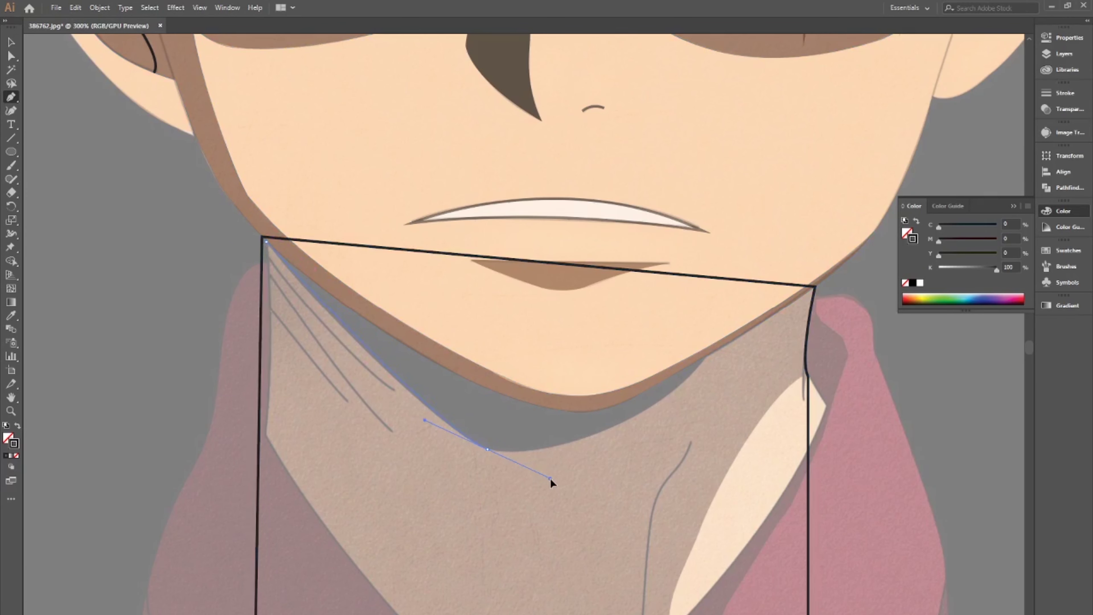
pyautogui.moveTo(709, 354); pyautogui.dragTo(715, 356)
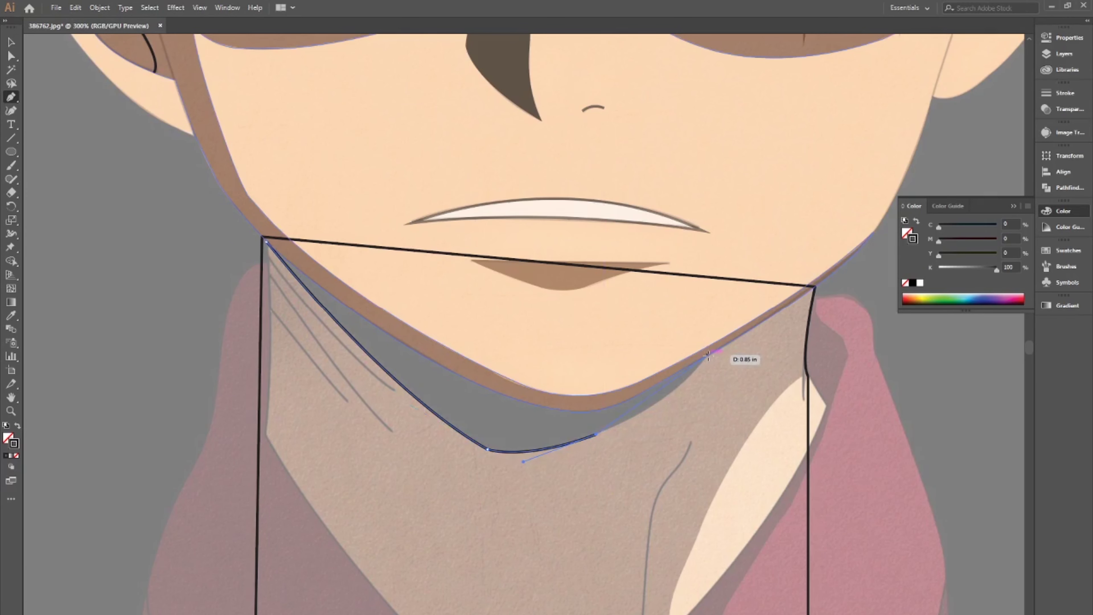
pyautogui.click(266, 242)
pyautogui.moveTo(586, 472); pyautogui.dragTo(586, 539)
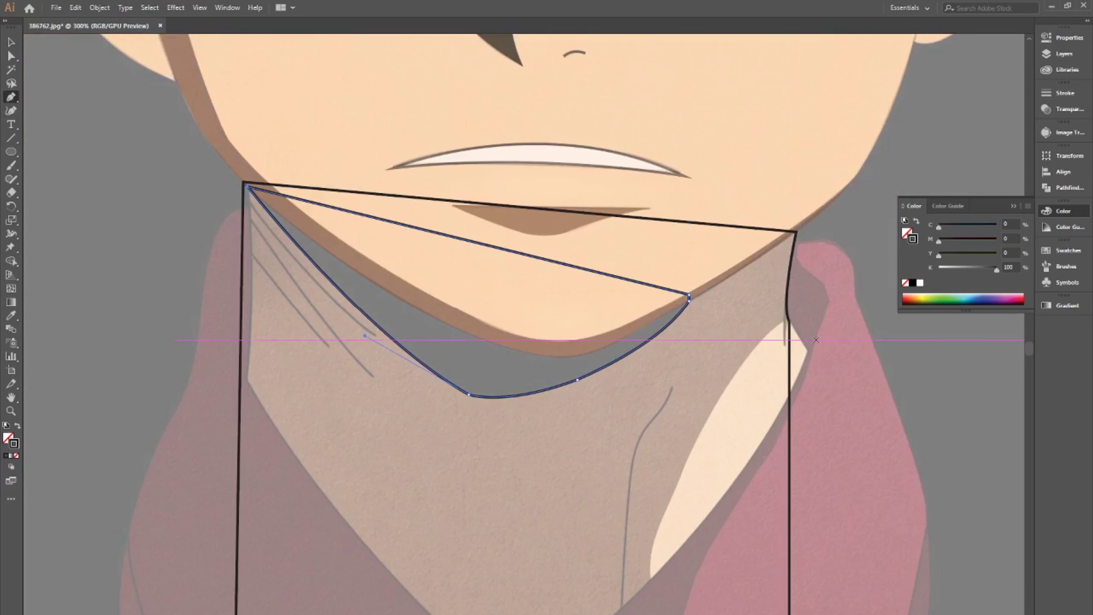
pyautogui.hotkey('ctrl', 'shift', 'a')
# - Draw a closed path on the collar beside the neck
pyautogui.click(784, 284)
pyautogui.scroll(-5, 662, 483)
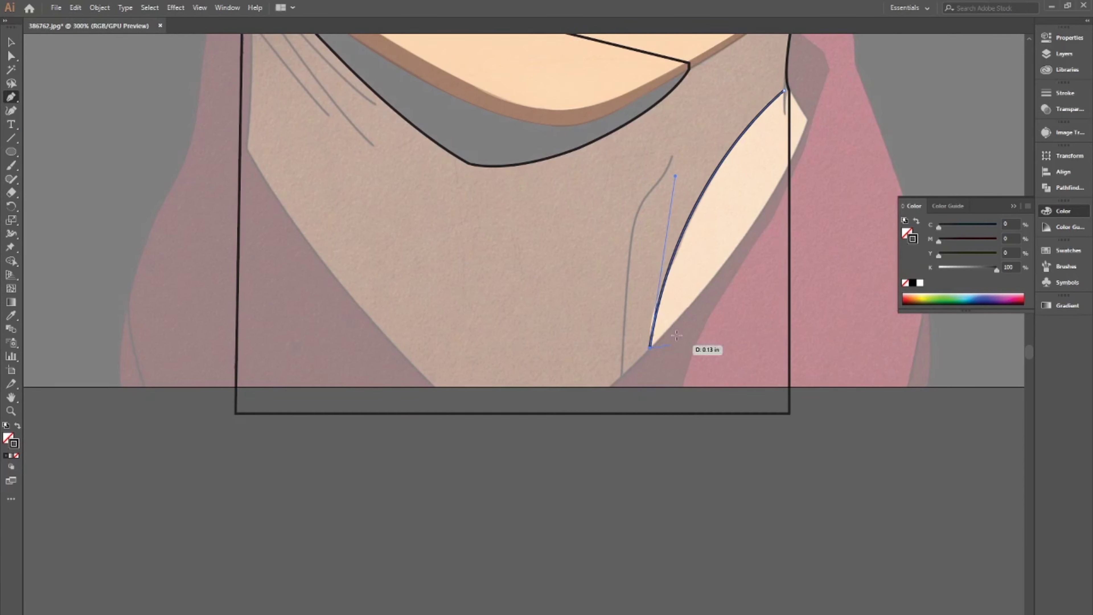
pyautogui.scroll(5, 677, 336)
pyautogui.moveTo(808, 231); pyautogui.dragTo(854, 107)
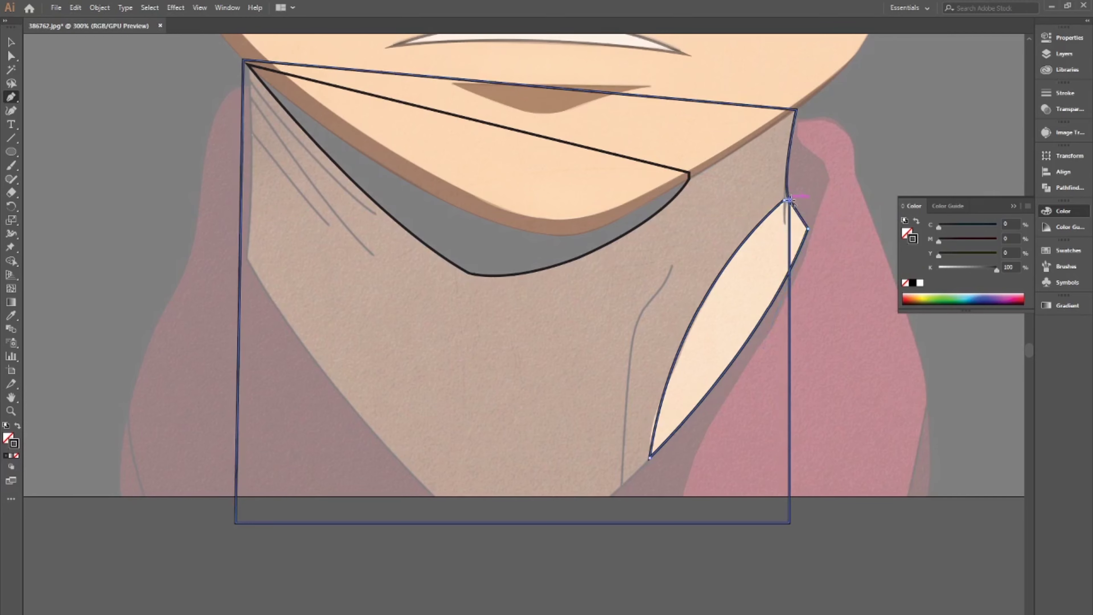
pyautogui.scroll(4, 788, 203)
pyautogui.click(775, 181)
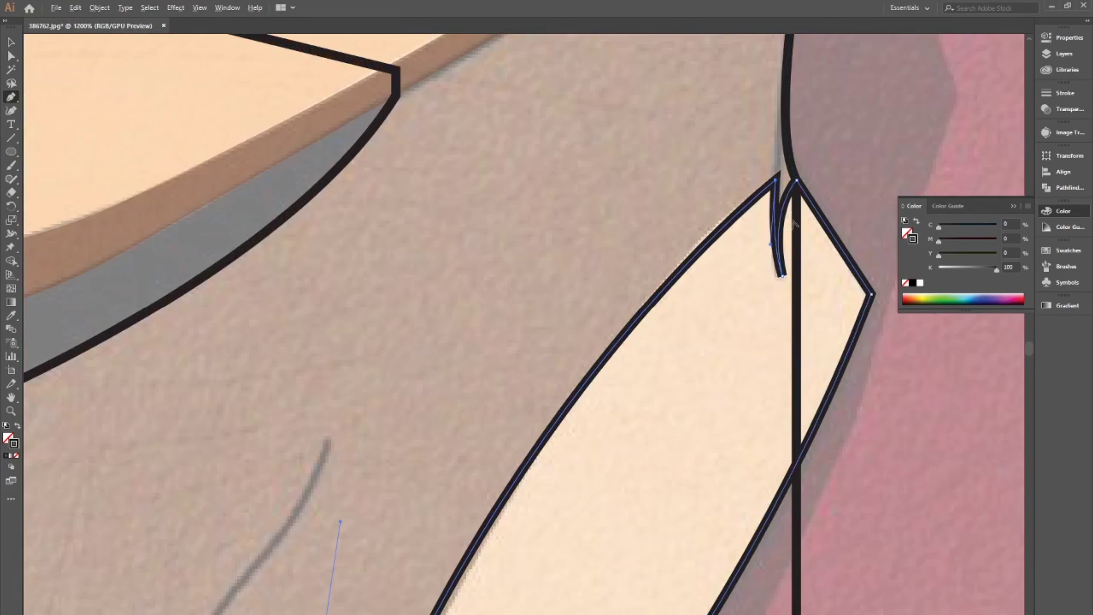
pyautogui.scroll(-4, 818, 260)
pyautogui.scroll(3, 770, 118)
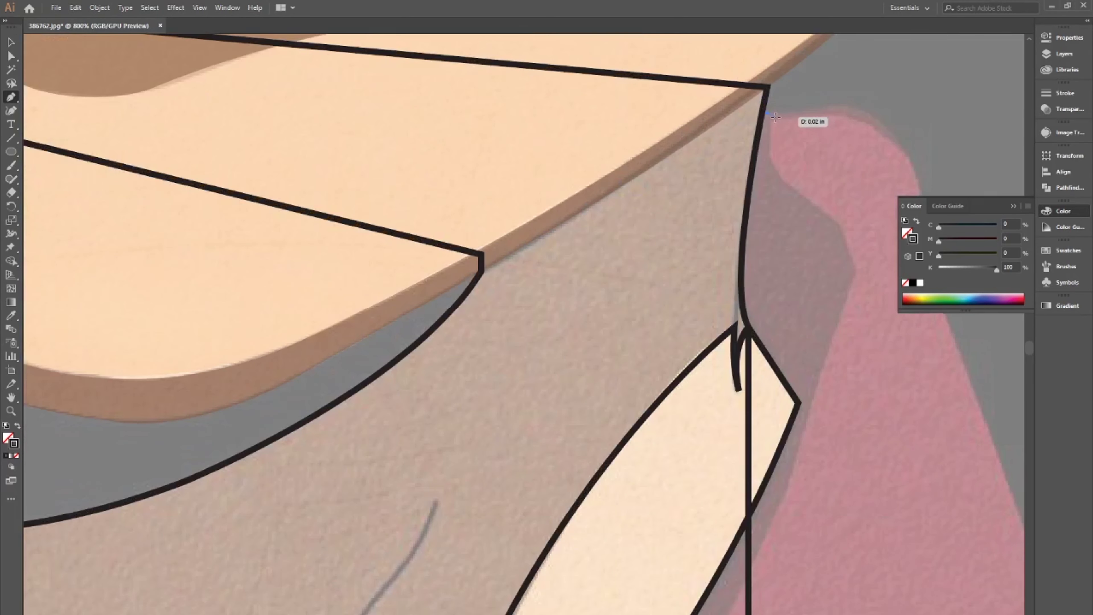
# - Outline the right inner collar fold from the neck corner and close it
pyautogui.click(791, 486)
pyautogui.scroll(-5, 798, 321)
pyautogui.scroll(-5, 703, 466)
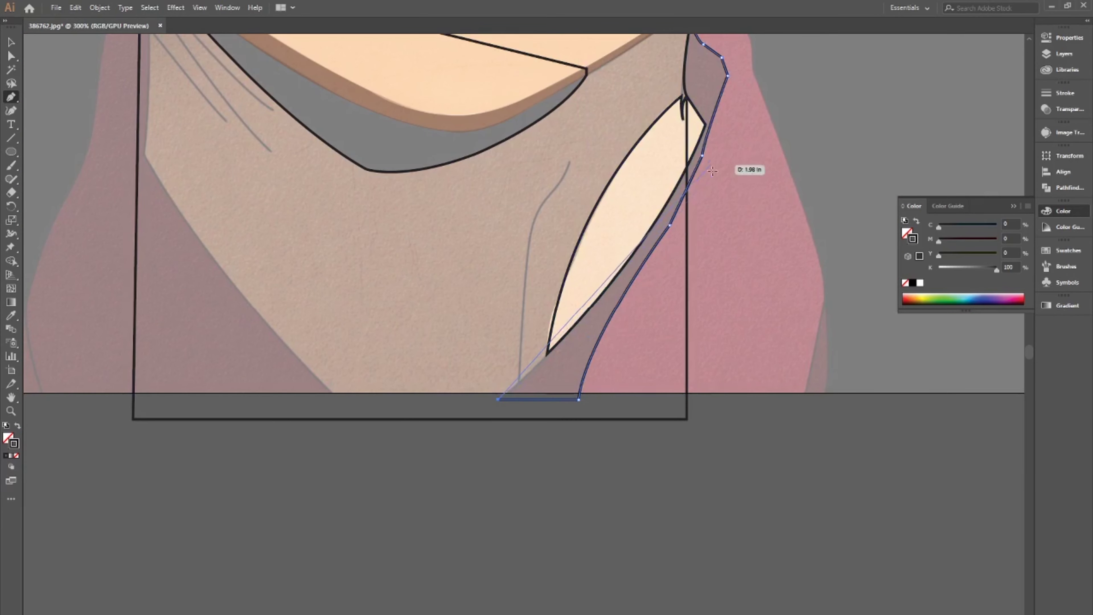
pyautogui.moveTo(582, 318); pyautogui.dragTo(605, 282)
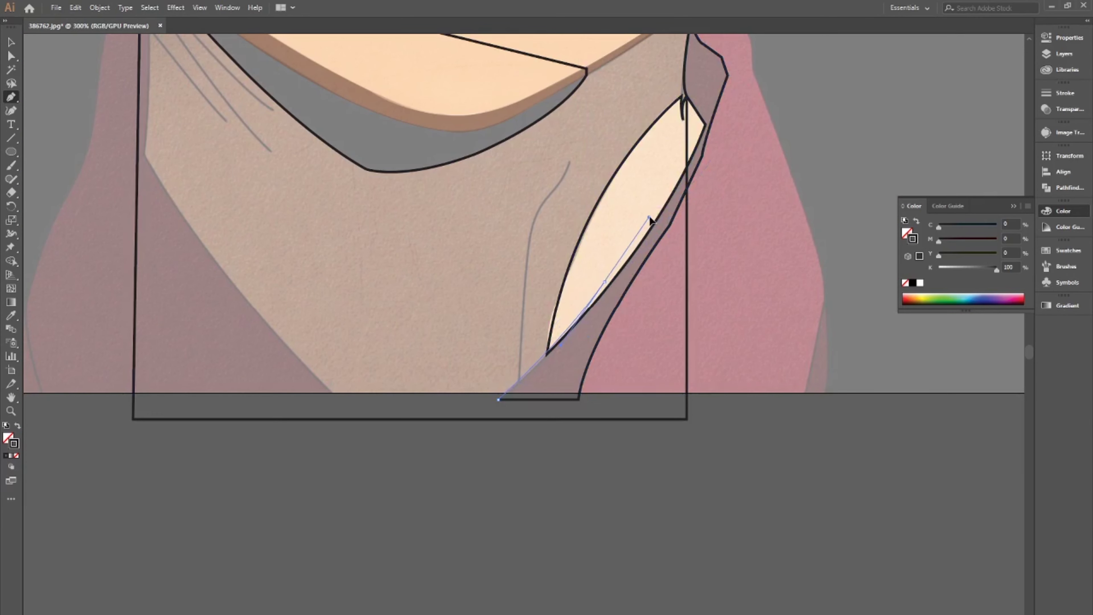
pyautogui.click(706, 97)
pyautogui.scroll(-5, 450, 351)
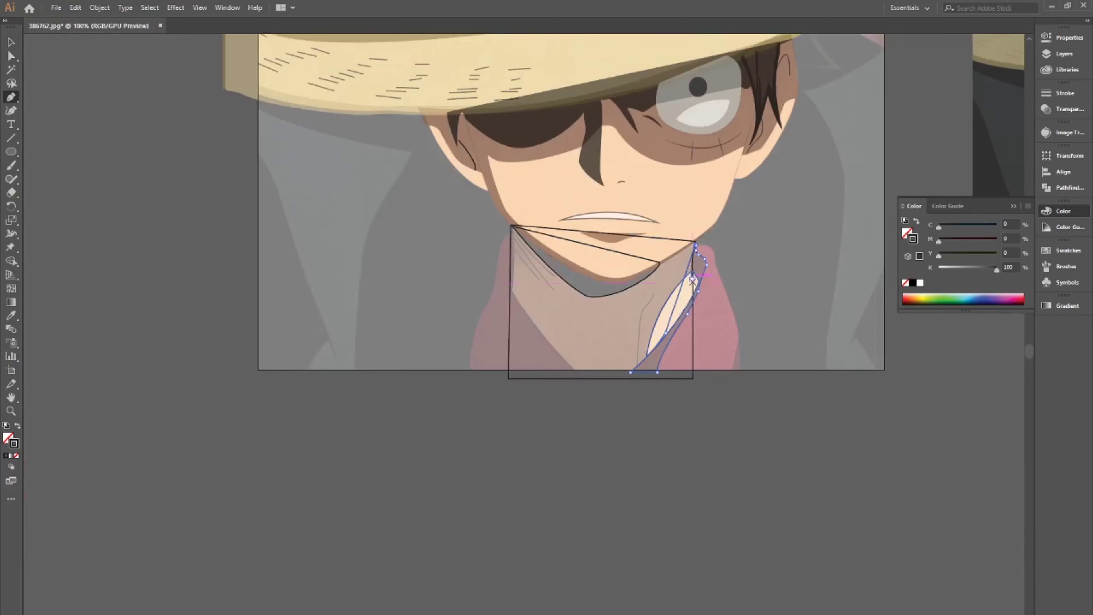
pyautogui.scroll(3, 450, 352)
pyautogui.click(12, 99)
pyautogui.scroll(2, 158, 212)
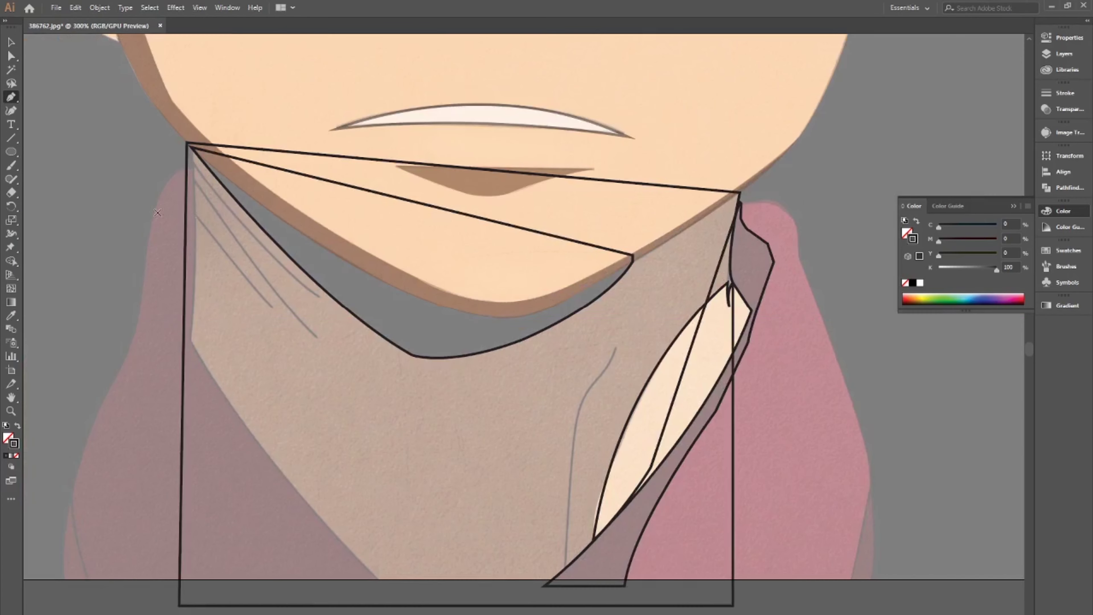
pyautogui.scroll(-2, 196, 351)
pyautogui.moveTo(379, 511); pyautogui.dragTo(458, 579)
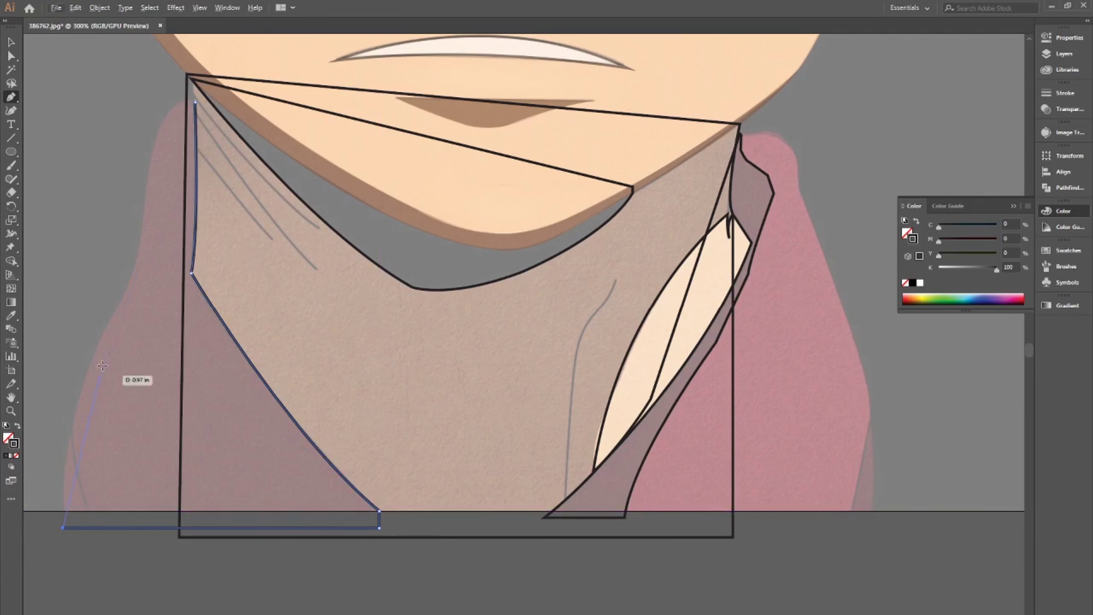
# - Outline the left collar with a curved edge down to its bottom and a top corner
pyautogui.scroll(-3, 103, 366)
pyautogui.scroll(4, 129, 388)
pyautogui.click(131, 439)
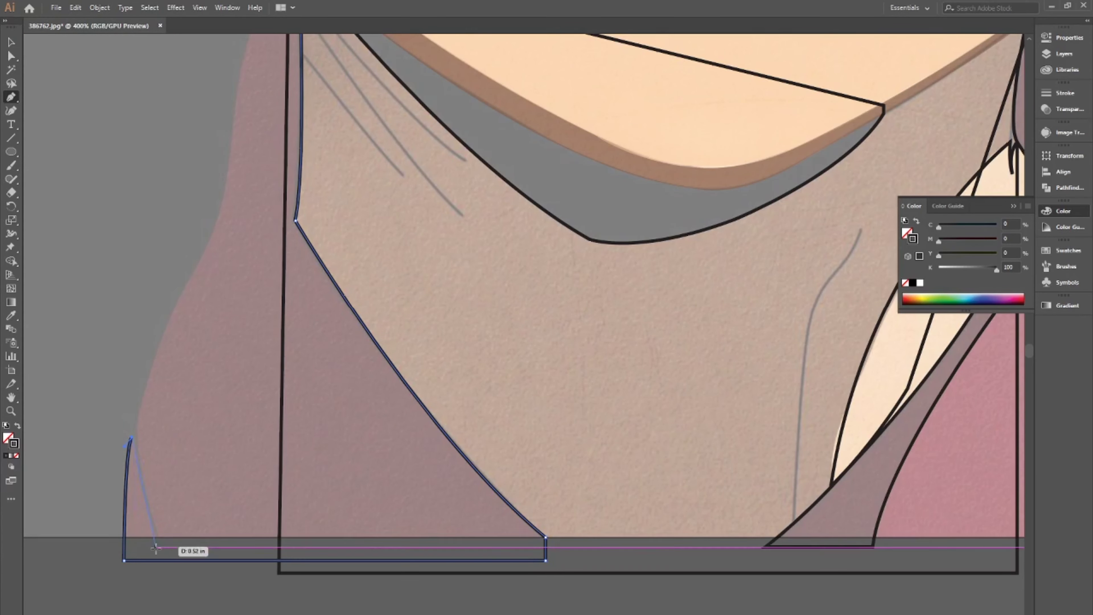
pyautogui.moveTo(156, 536); pyautogui.dragTo(174, 574)
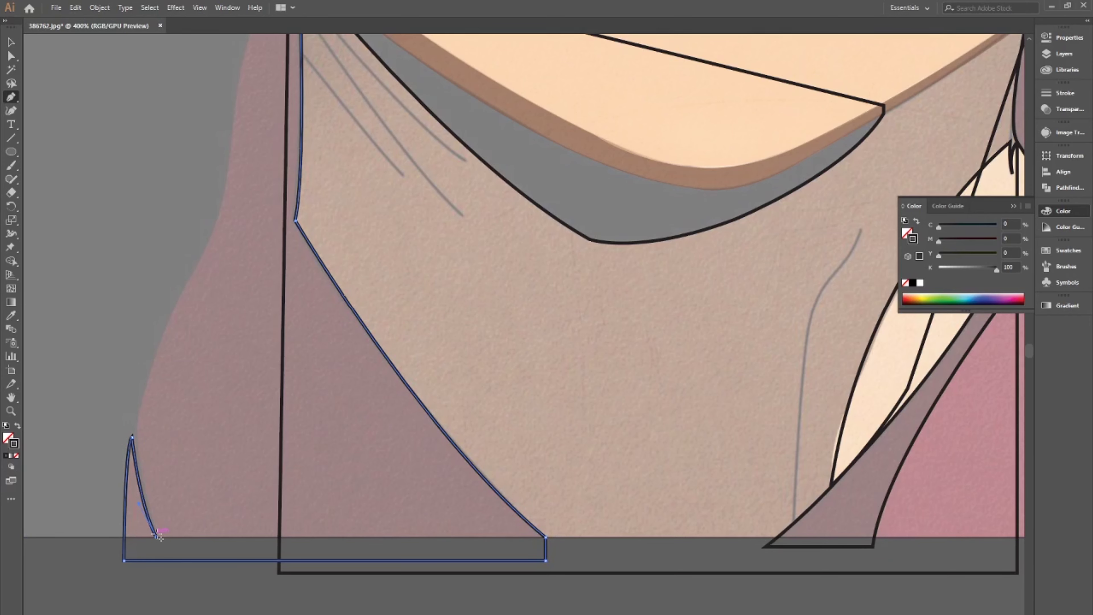
pyautogui.moveTo(204, 257)
pyautogui.mouseDown()
pyautogui.moveTo(250, 194)
pyautogui.moveTo(338, 175)
pyautogui.mouseUp()
pyautogui.scroll(3, 230, 384)
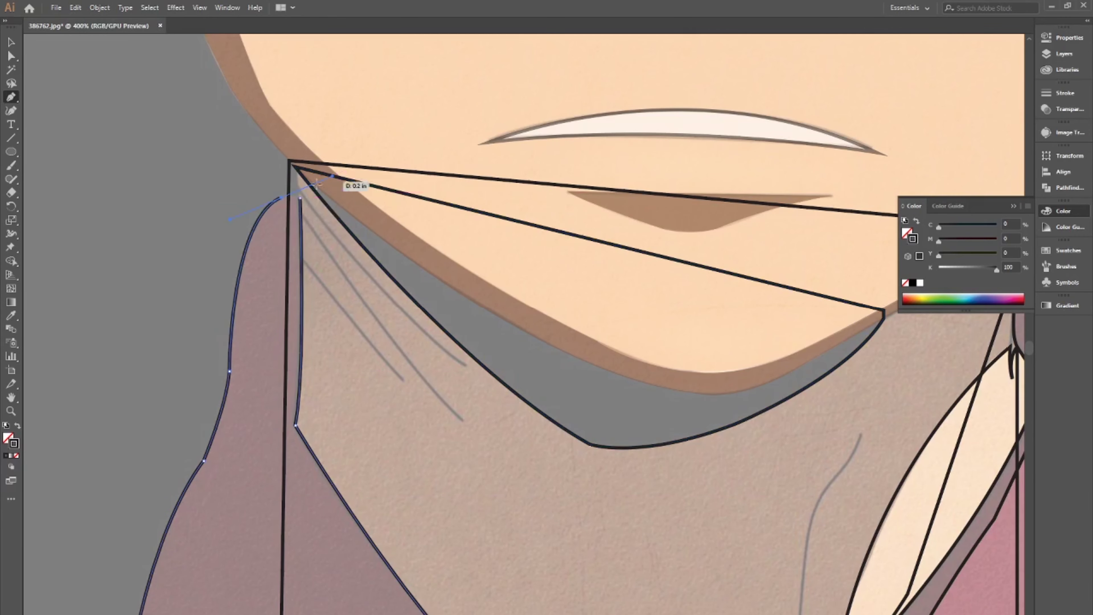
pyautogui.scroll(3, 331, 198)
pyautogui.click(343, 198)
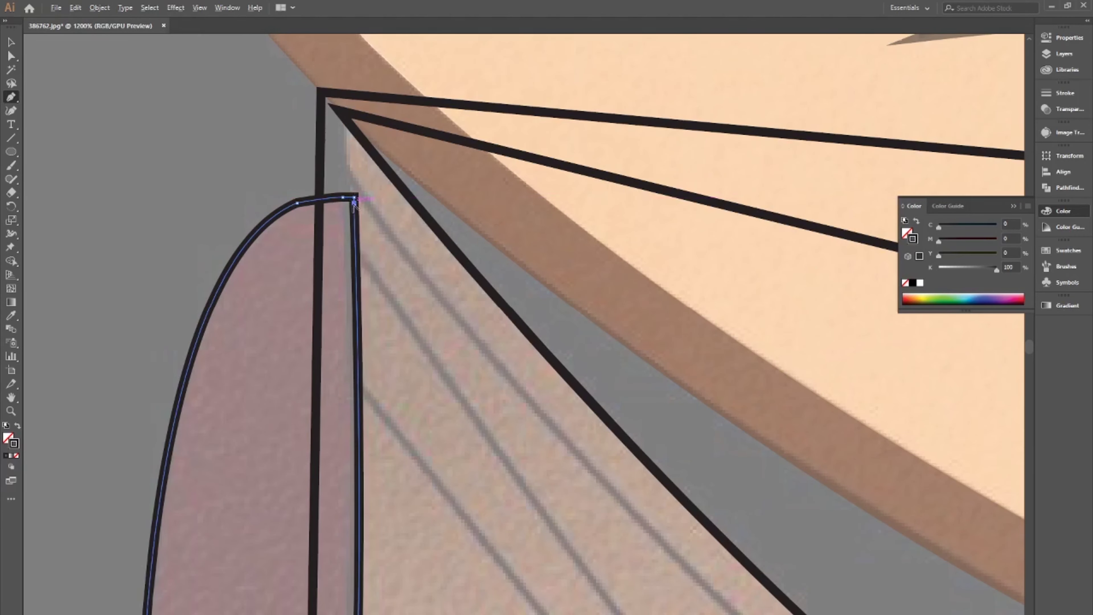
pyautogui.scroll(-5, 354, 202)
pyautogui.scroll(3, 599, 219)
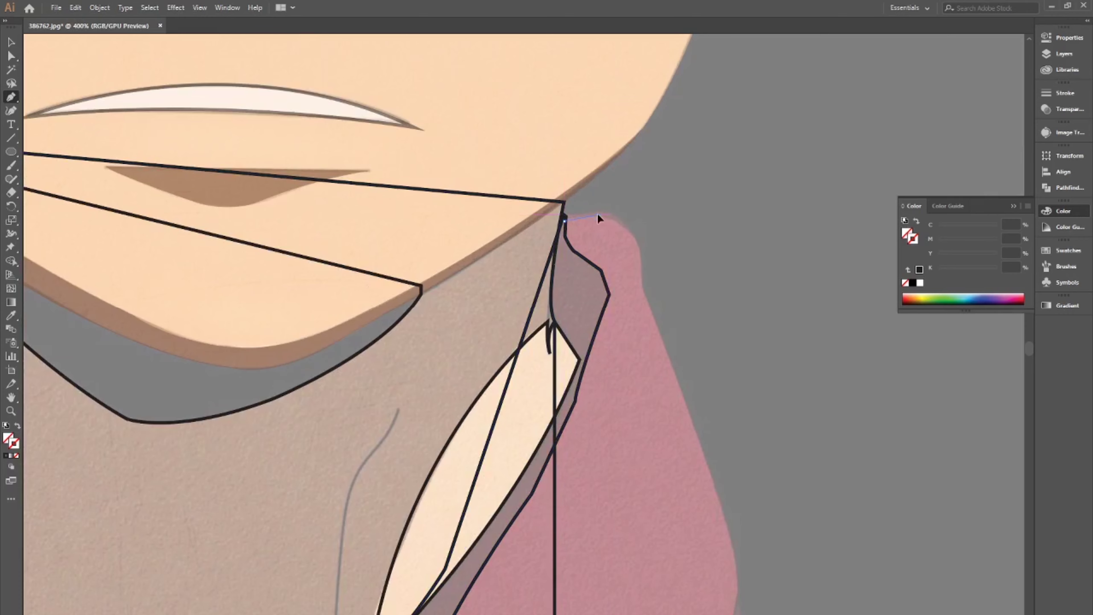
pyautogui.scroll(-3, 645, 287)
# - Outline the right collar from the neck down to its bottom edge
pyautogui.click(640, 149)
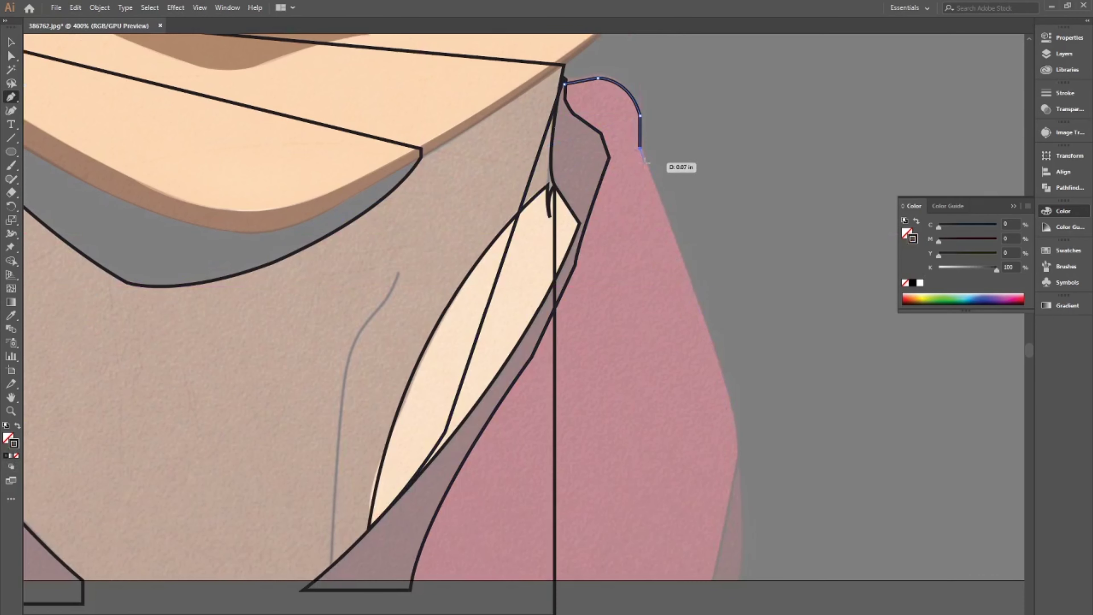
pyautogui.scroll(4, 647, 157)
pyautogui.scroll(-5, 630, 265)
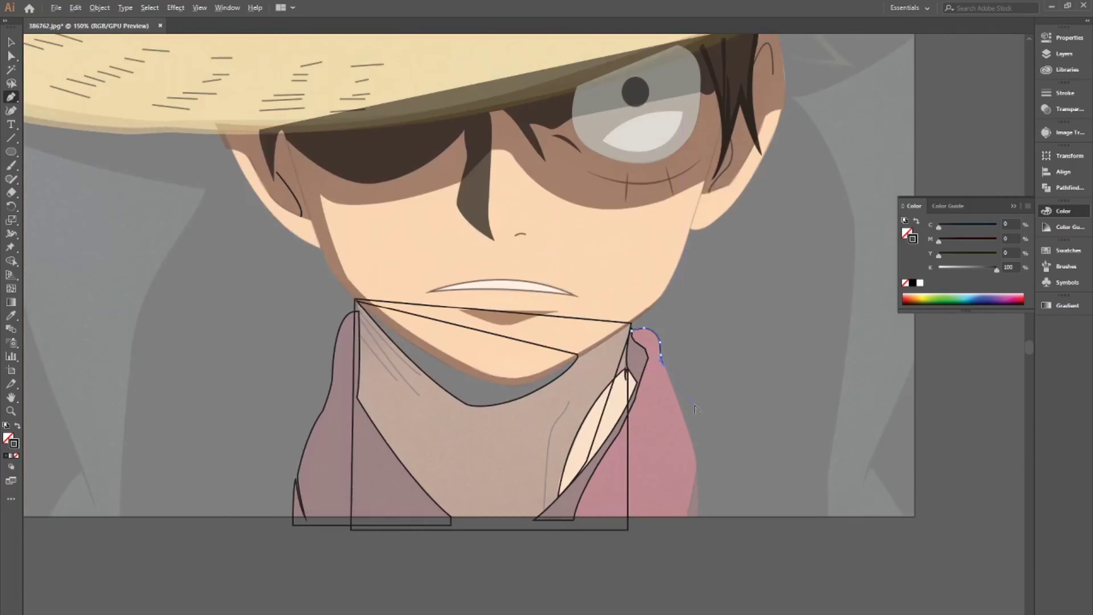
pyautogui.scroll(3, 688, 463)
pyautogui.scroll(-1, 680, 569)
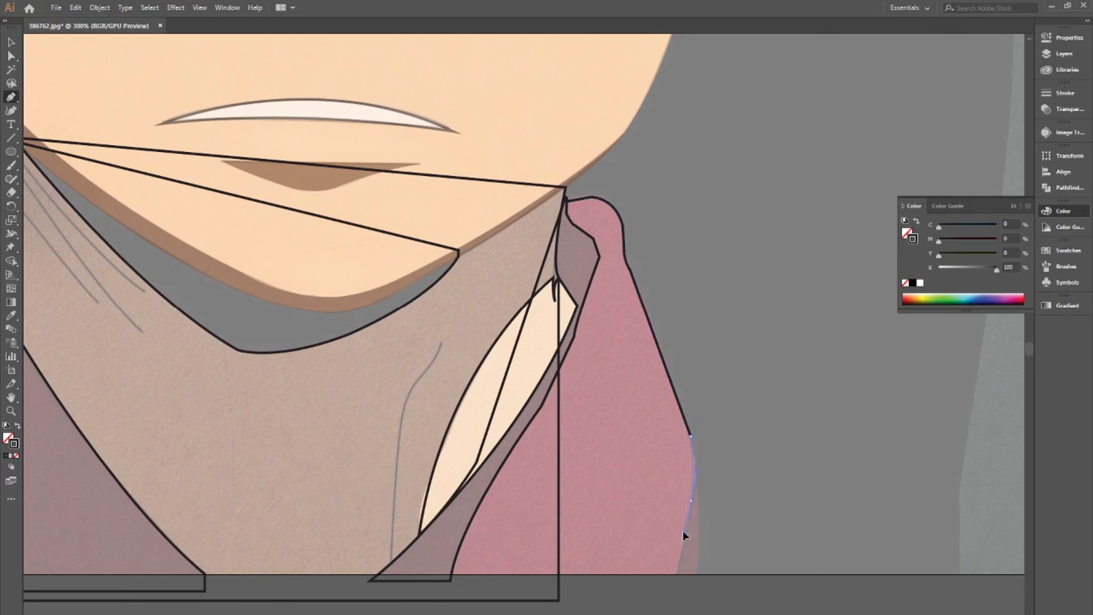
pyautogui.click(677, 574)
pyautogui.click(496, 458)
pyautogui.click(568, 337)
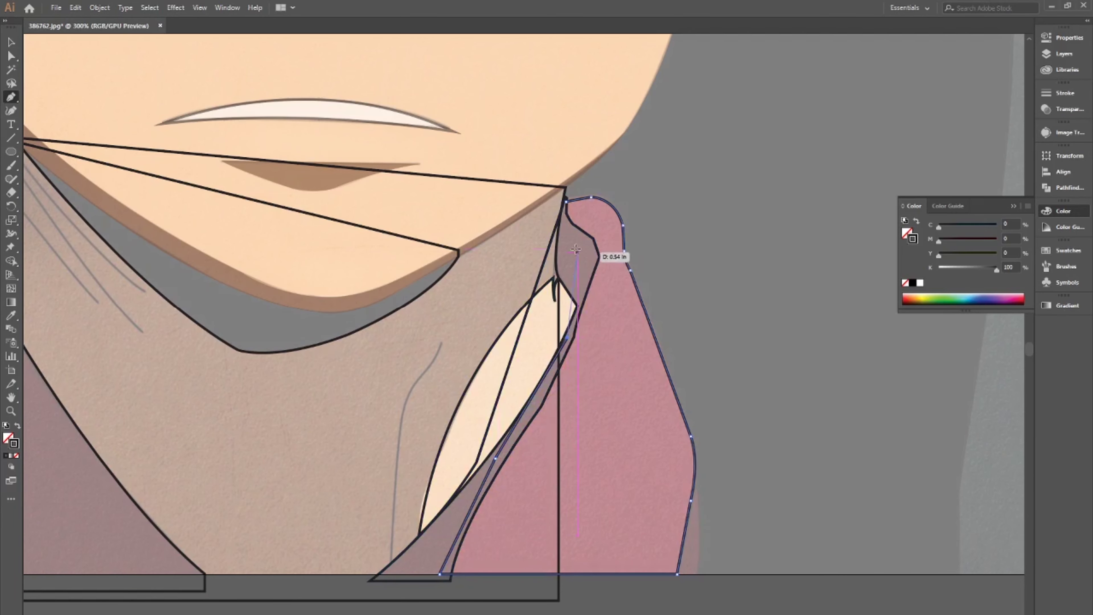
# - Draw a closed thin sliver shape at the right collar's base
pyautogui.press('p')
pyautogui.click(694, 472)
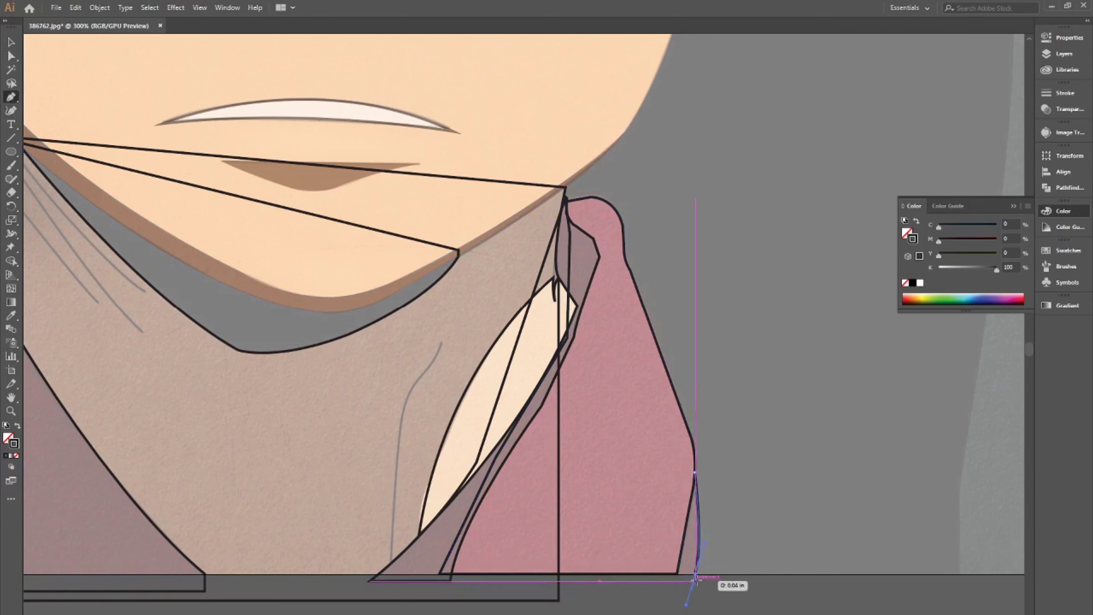
pyautogui.click(660, 591)
pyautogui.click(685, 472)
pyautogui.click(694, 471)
pyautogui.press('v')
pyautogui.hotkey('ctrl', '0')
pyautogui.scroll(5, 555, 468)
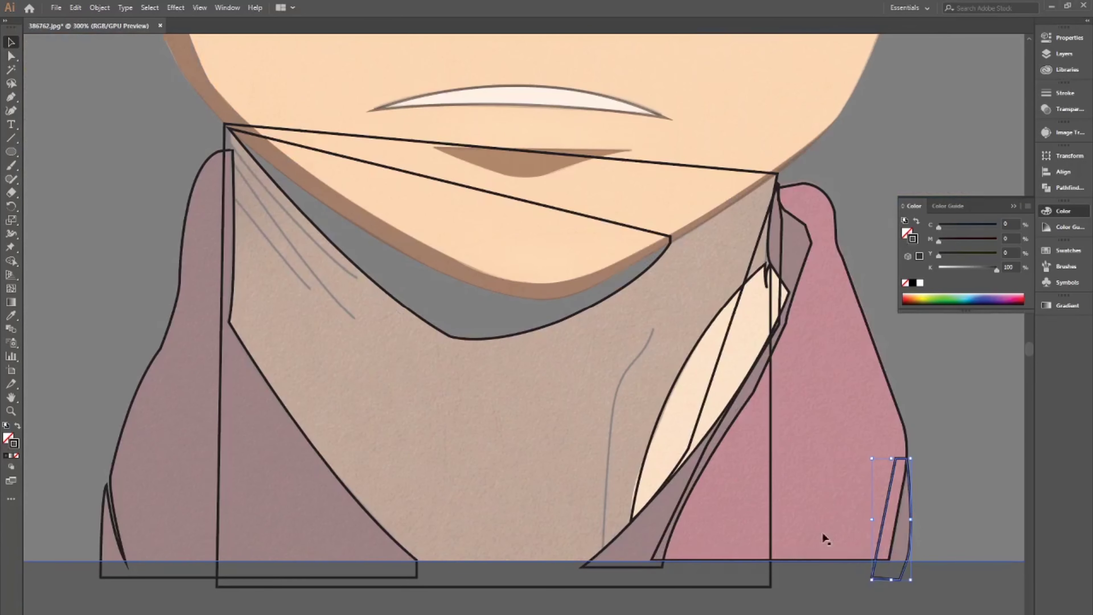
# - Fill the right collar shape with red from the reference
pyautogui.scroll(-3, 415, 274)
pyautogui.scroll(-2, 707, 444)
pyautogui.scroll(5, 383, 383)
pyautogui.click(301, 263)
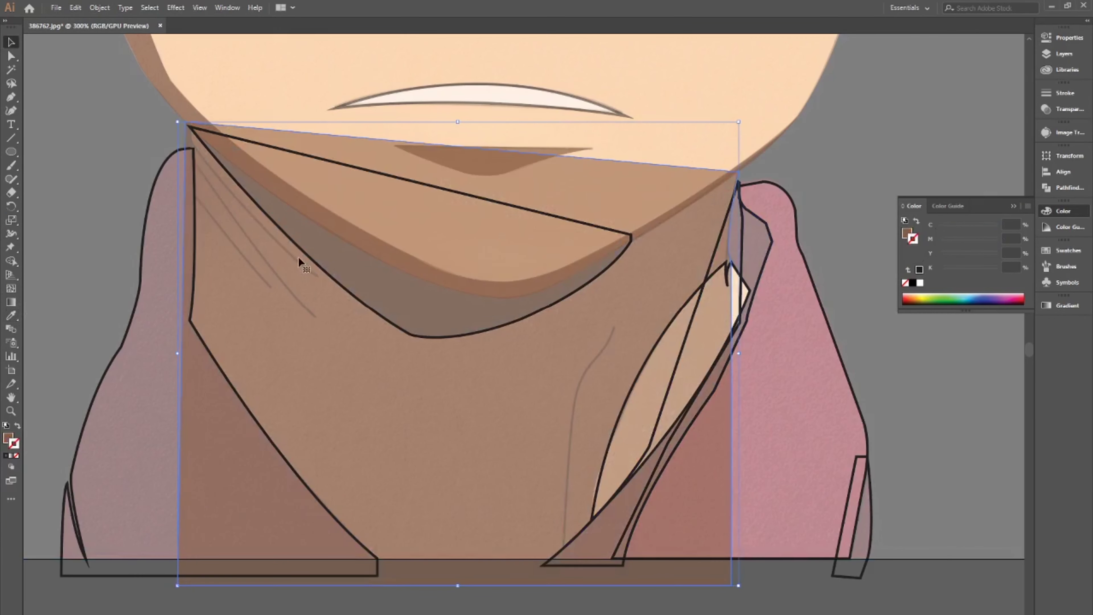
pyautogui.scroll(-3, 300, 263)
pyautogui.scroll(-2, 173, 302)
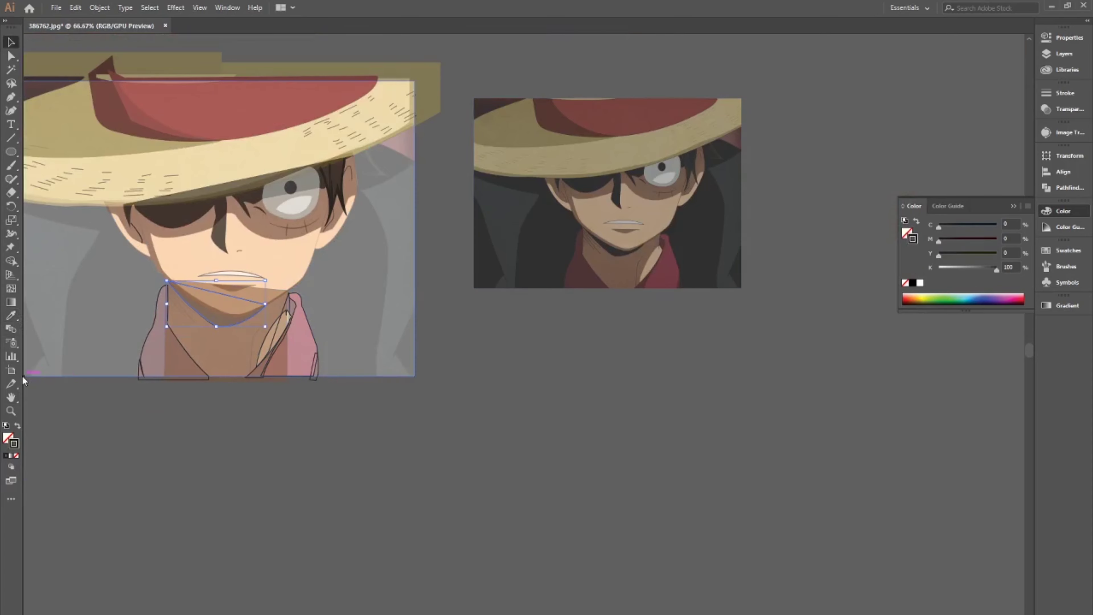
pyautogui.click(430, 310)
pyautogui.scroll(3, 674, 228)
pyautogui.click(413, 327)
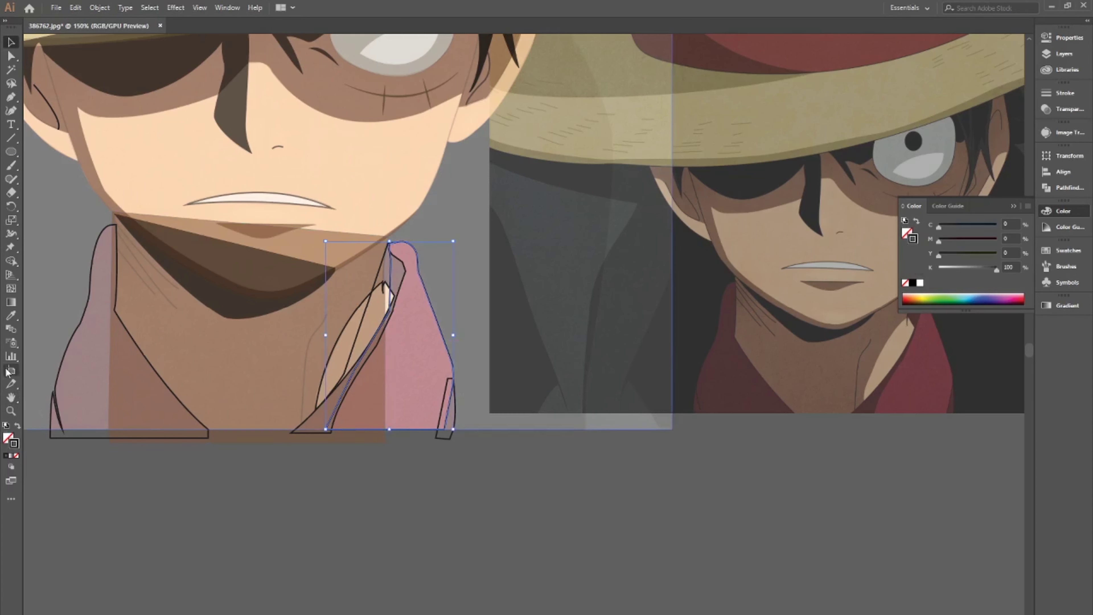
pyautogui.click(327, 412)
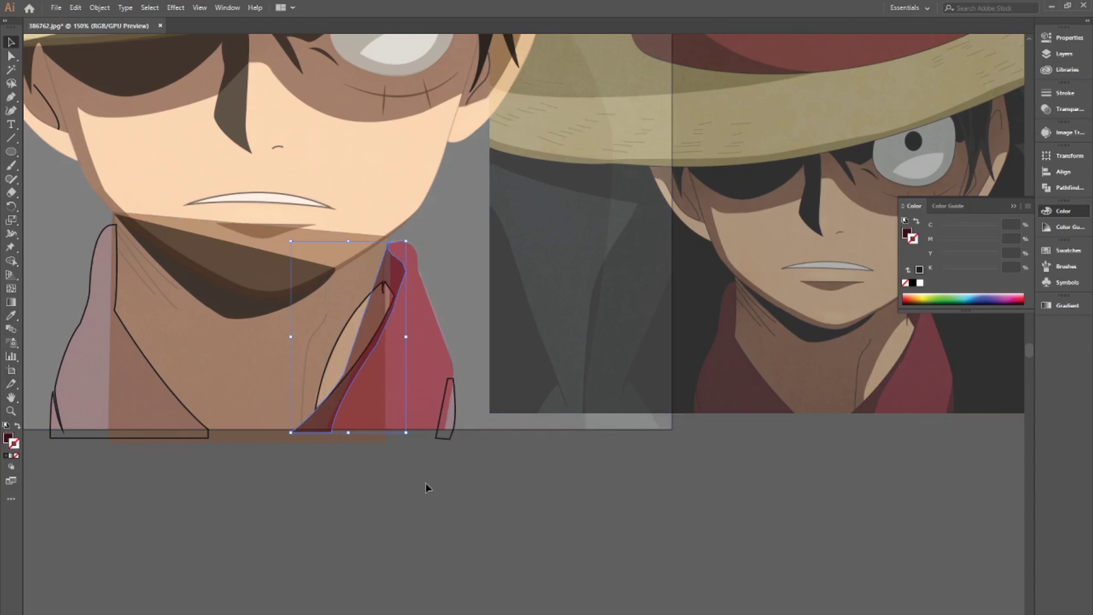
# - Colour the small collar piece and left collar dark red and the inner collar skin peach
pyautogui.click(447, 414)
pyautogui.press('i')
pyautogui.click(914, 408)
pyautogui.moveTo(314, 463); pyautogui.dragTo(440, 514)
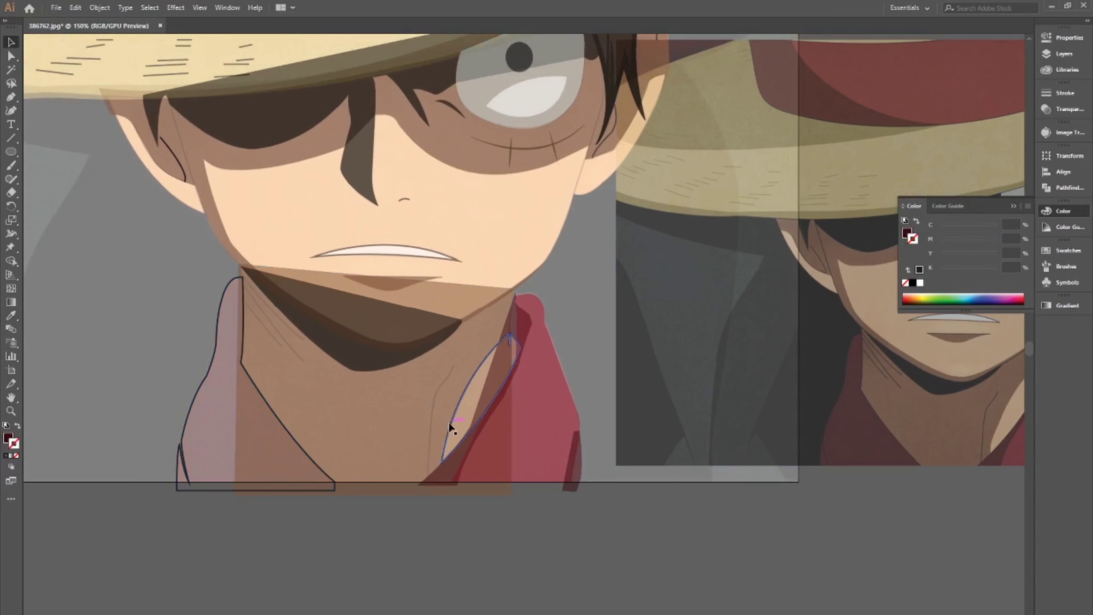
pyautogui.keyDown('ctrl'); pyautogui.click(474, 397); pyautogui.keyUp('ctrl')
pyautogui.click(479, 318)
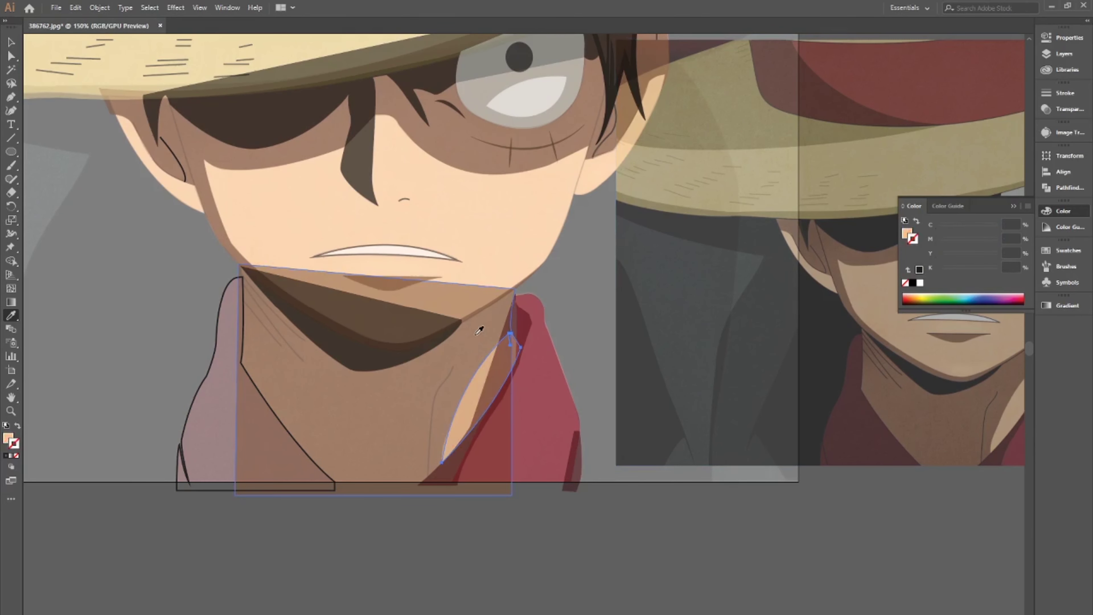
pyautogui.keyDown('ctrl'); pyautogui.click(280, 417); pyautogui.keyUp('ctrl')
pyautogui.click(451, 366)
# - Select all the portrait artwork and group it
pyautogui.hotkey('ctrl', '-')
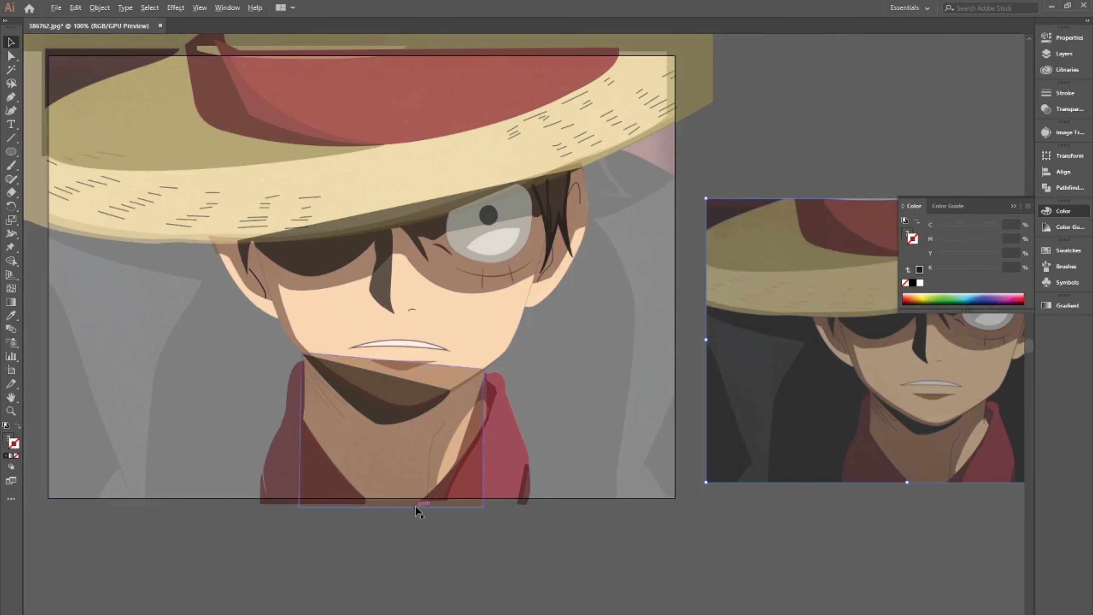
pyautogui.scroll(2, 414, 506)
pyautogui.keyDown('ctrl'); pyautogui.click(150, 227); pyautogui.keyUp('ctrl')
pyautogui.hotkey('ctrl', 'a')
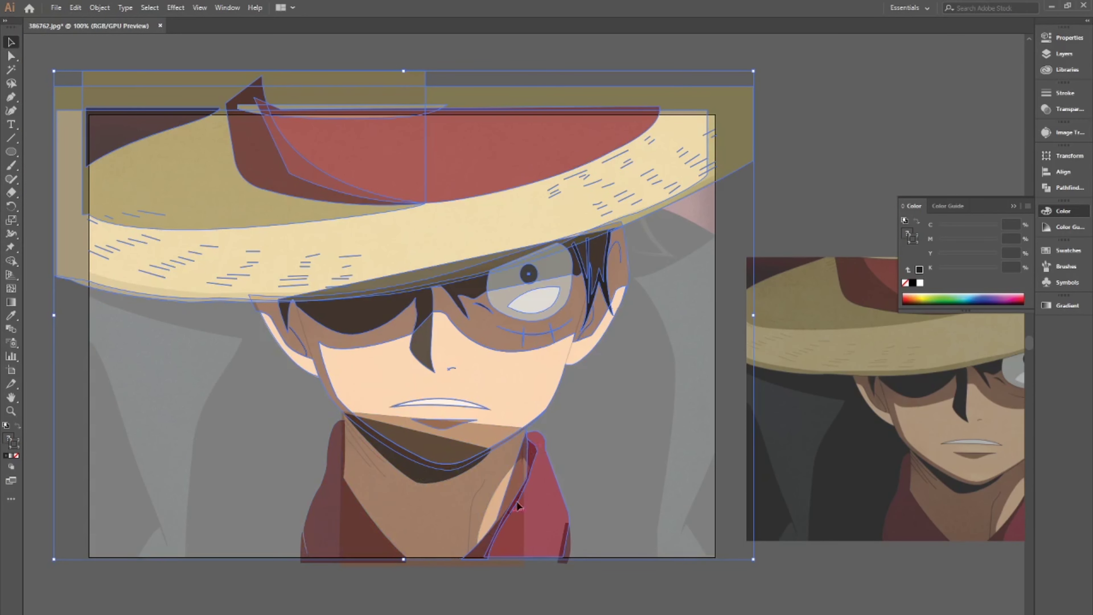
pyautogui.scroll(-3, 276, 390)
pyautogui.hotkey('ctrl', '-')
# - Check the grouped artwork's options, then clear the selection and zoom in on the portrait
pyautogui.rightClick(353, 321)
pyautogui.moveTo(387, 457)
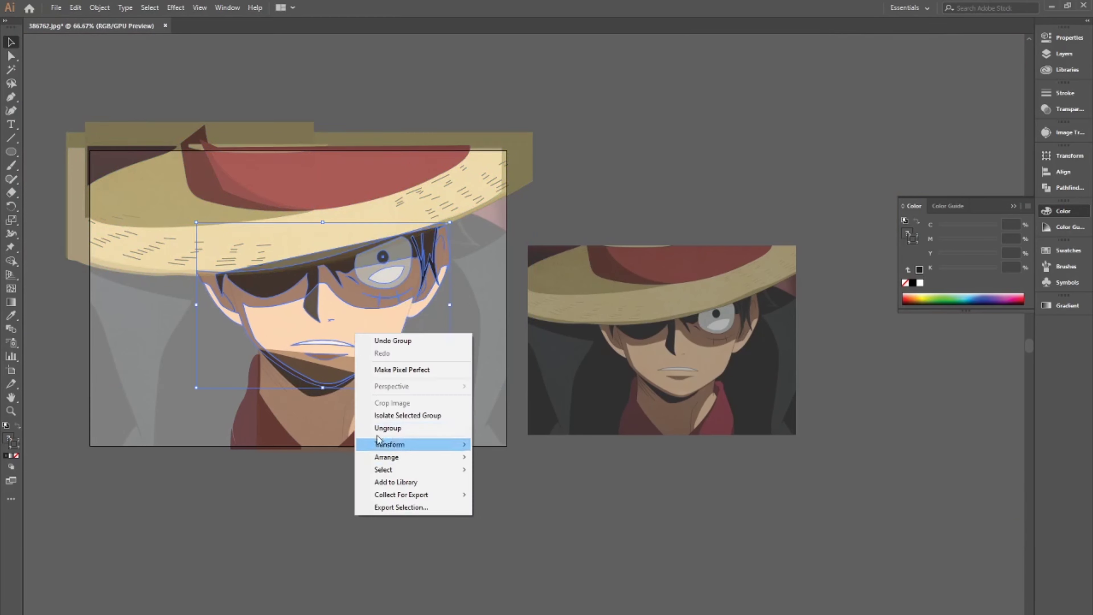
pyautogui.rightClick(359, 201)
pyautogui.press('Escape')
pyautogui.scroll(3, 244, 371)
pyautogui.scroll(-2, 465, 368)
pyautogui.scroll(-2, 647, 183)
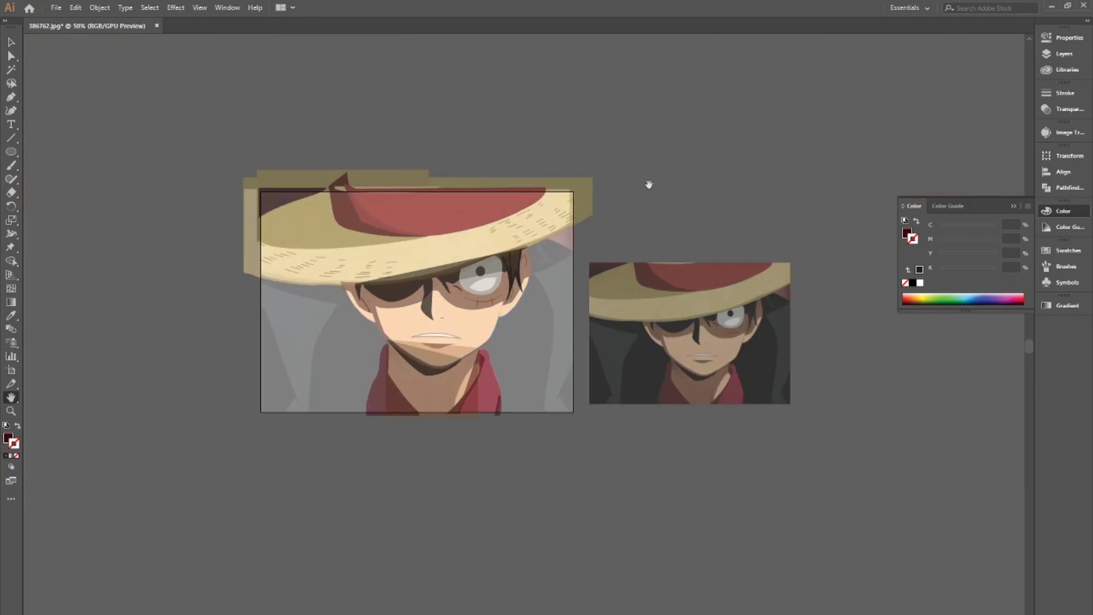
pyautogui.click(488, 220)
pyautogui.click(1063, 38)
pyautogui.click(713, 176)
pyautogui.hotkey('ctrl', '+')
pyautogui.hotkey('ctrl', '+')
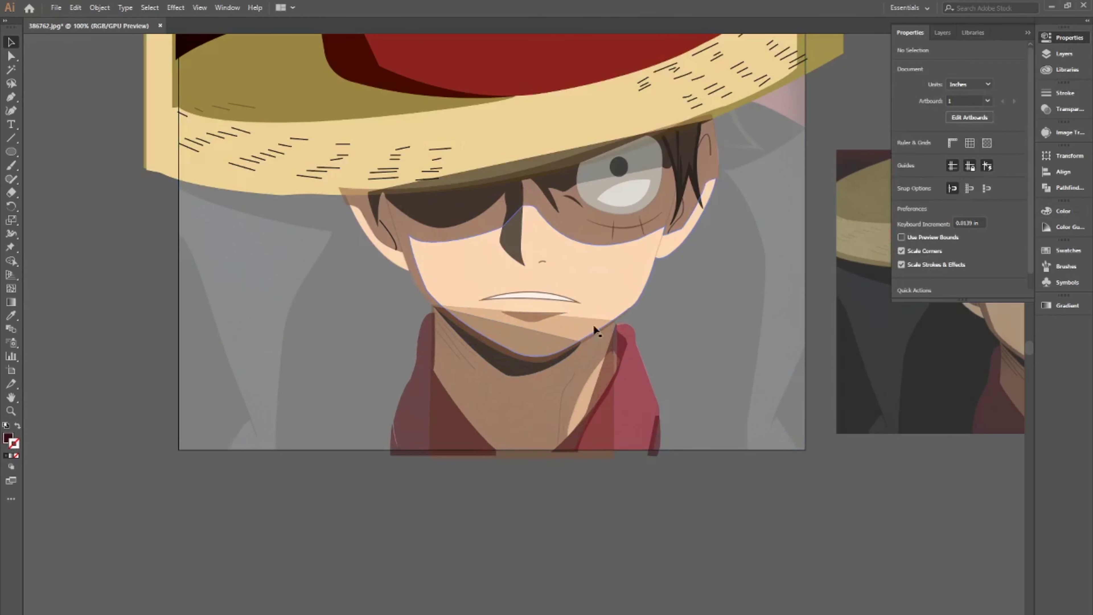
# - Make the face fill solid peach and set the hair shadow over the eyes to 50% opacity
pyautogui.click(617, 297)
pyautogui.rightClick(589, 286)
pyautogui.press('Escape')
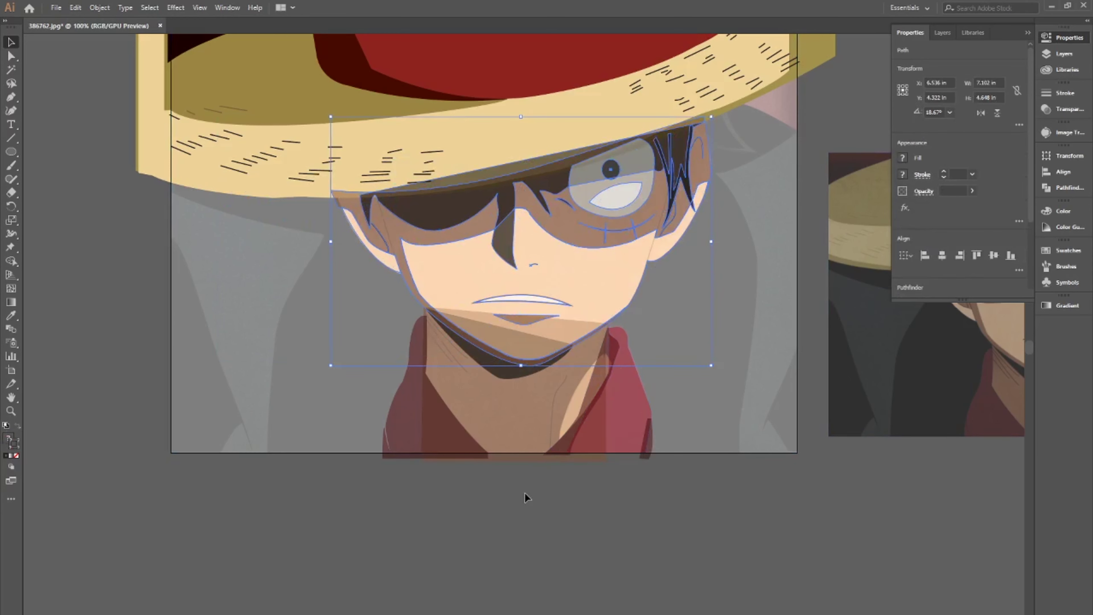
pyautogui.press('Return')
pyautogui.click(672, 207)
pyautogui.click(952, 191)
pyautogui.write('50')
pyautogui.press('Return')
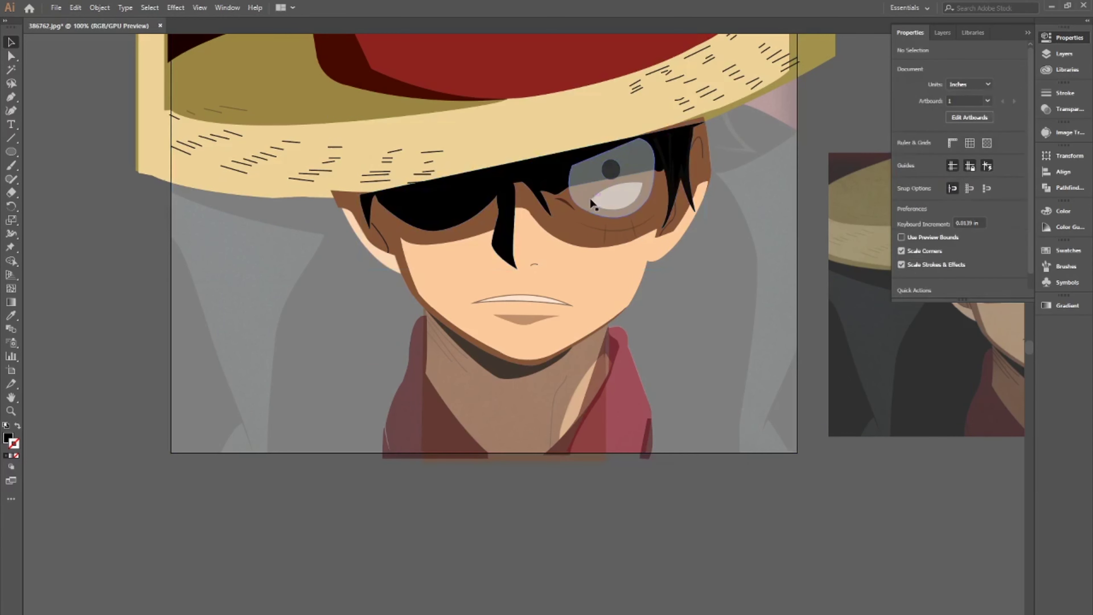
# - Restore the eye shape to 100% opacity
pyautogui.click(617, 174)
pyautogui.click(951, 190)
pyautogui.write('100')
pyautogui.press('Return')
# - Select the under-eye line, face, mouth, hair, neck and collar shapes
pyautogui.click(598, 220)
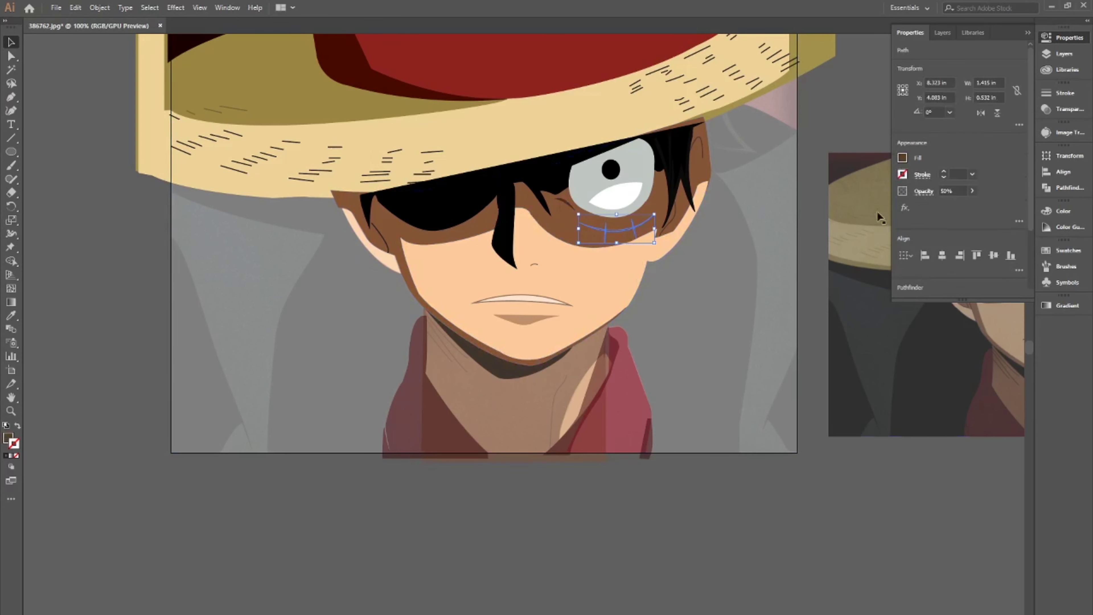
pyautogui.click(382, 260)
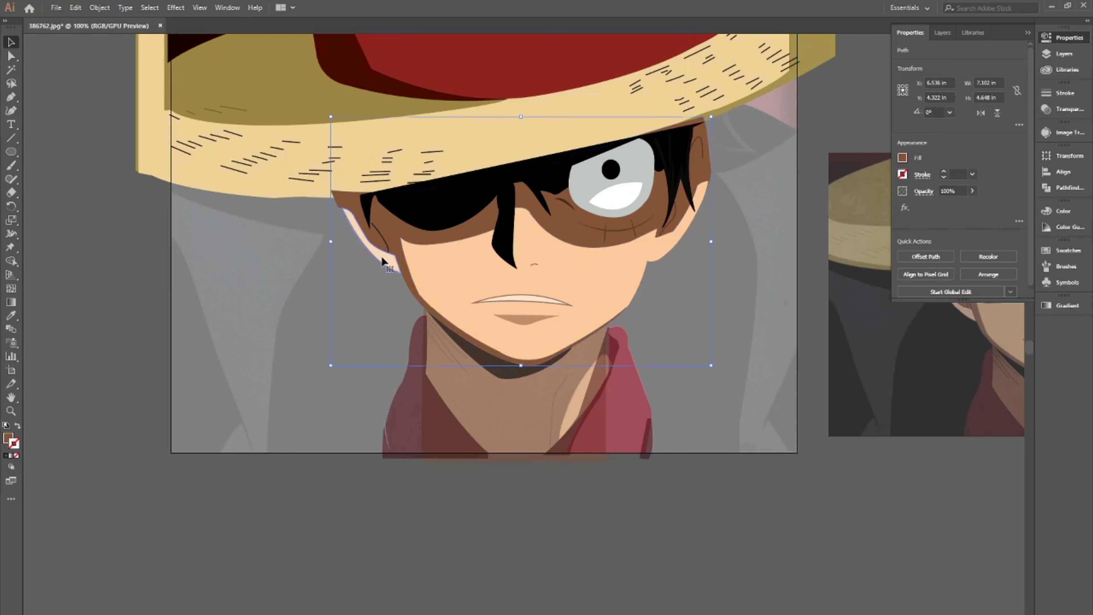
pyautogui.click(535, 305)
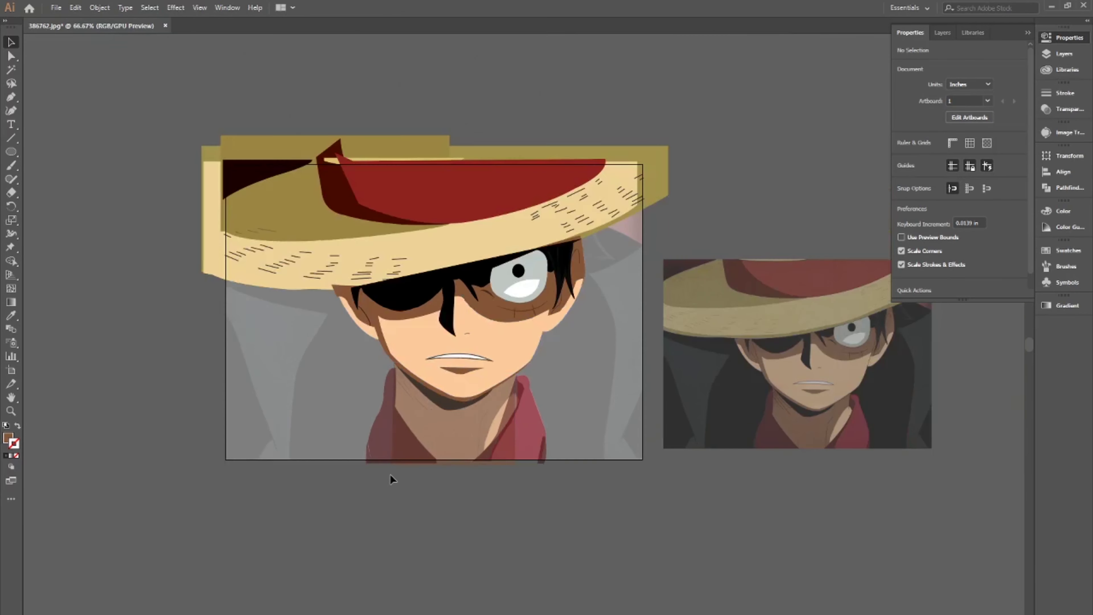
pyautogui.click(492, 274)
pyautogui.keyDown('shift'); pyautogui.click(498, 406); pyautogui.keyUp('shift')
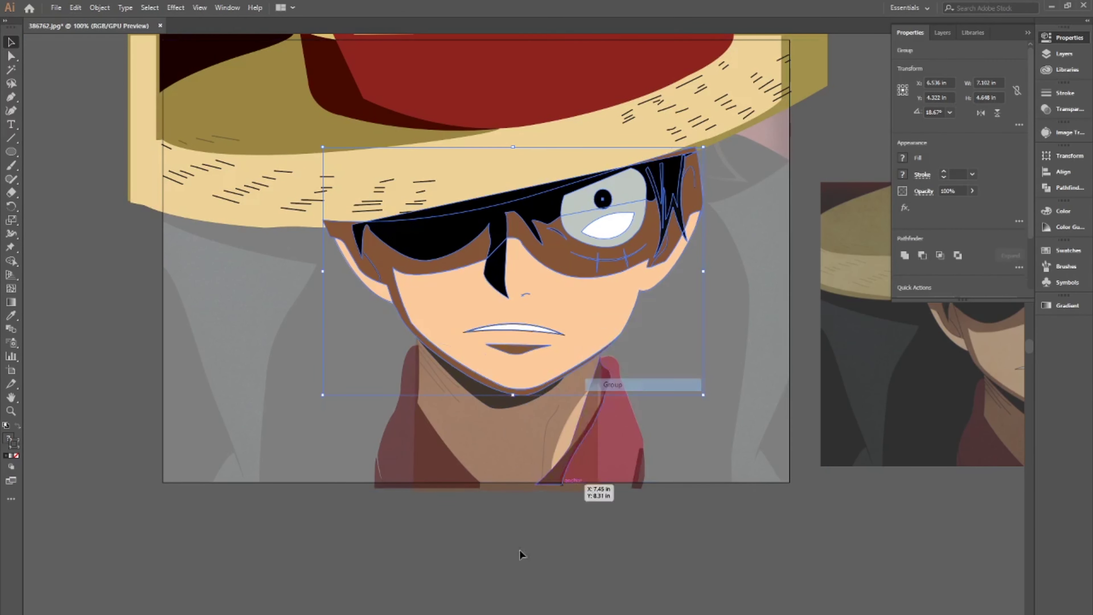
pyautogui.scroll(2, 430, 373)
pyautogui.click(430, 374)
pyautogui.scroll(-2, 420, 517)
pyautogui.scroll(-1, 527, 518)
# - Add the right collar and neck to the selection and change their opacity value
pyautogui.keyDown('shift'); pyautogui.click(526, 518); pyautogui.keyUp('shift')
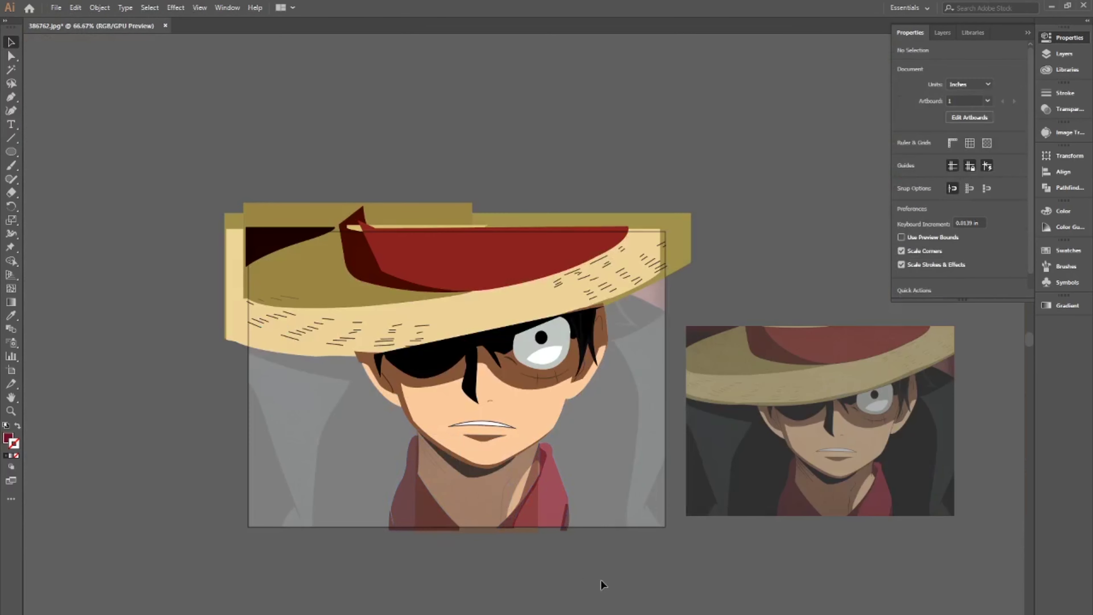
pyautogui.write('10')
pyautogui.press('Return')
pyautogui.scroll(2, 469, 474)
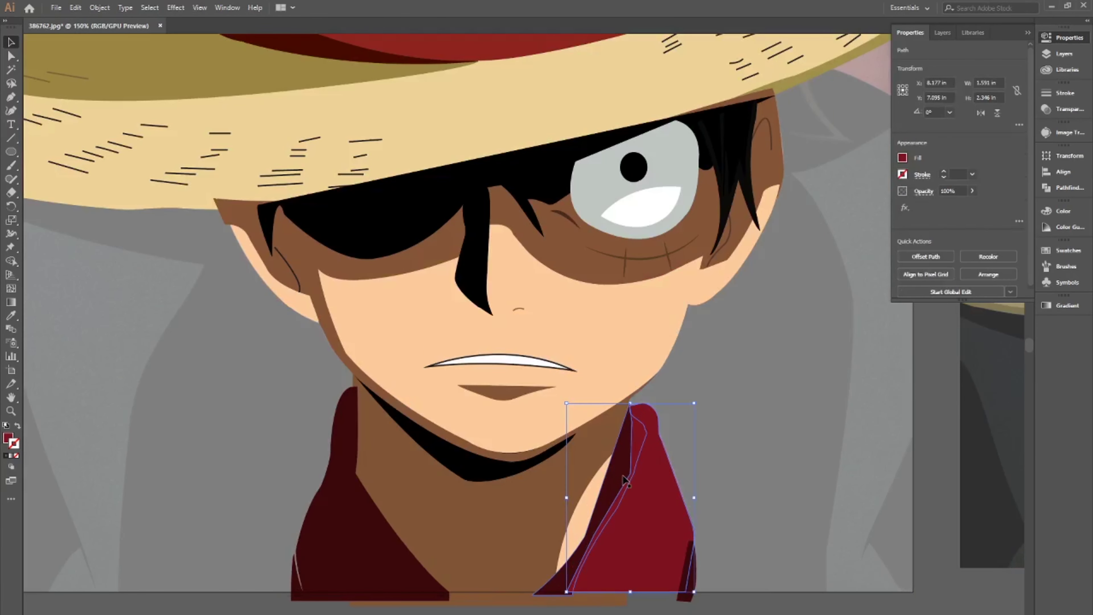
pyautogui.click(593, 505)
pyautogui.rightClick(589, 512)
pyautogui.click(590, 513)
# - Check the neck shape and move the reference photo over the drawing
pyautogui.scroll(-2, 589, 513)
pyautogui.scroll(1, 516, 452)
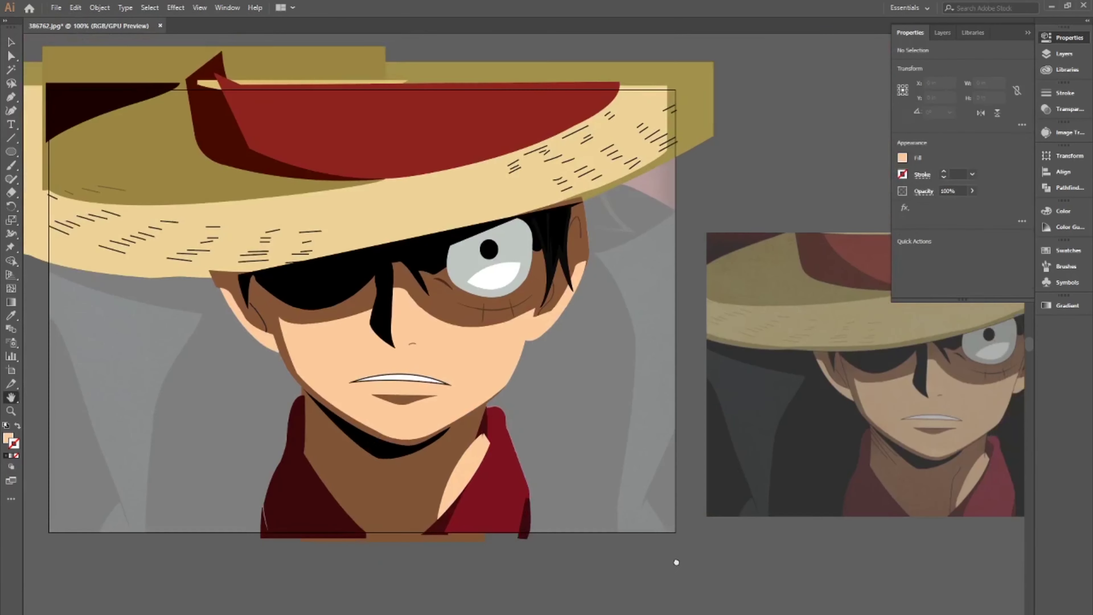
pyautogui.scroll(1, 487, 425)
pyautogui.click(486, 425)
pyautogui.scroll(-1, 457, 308)
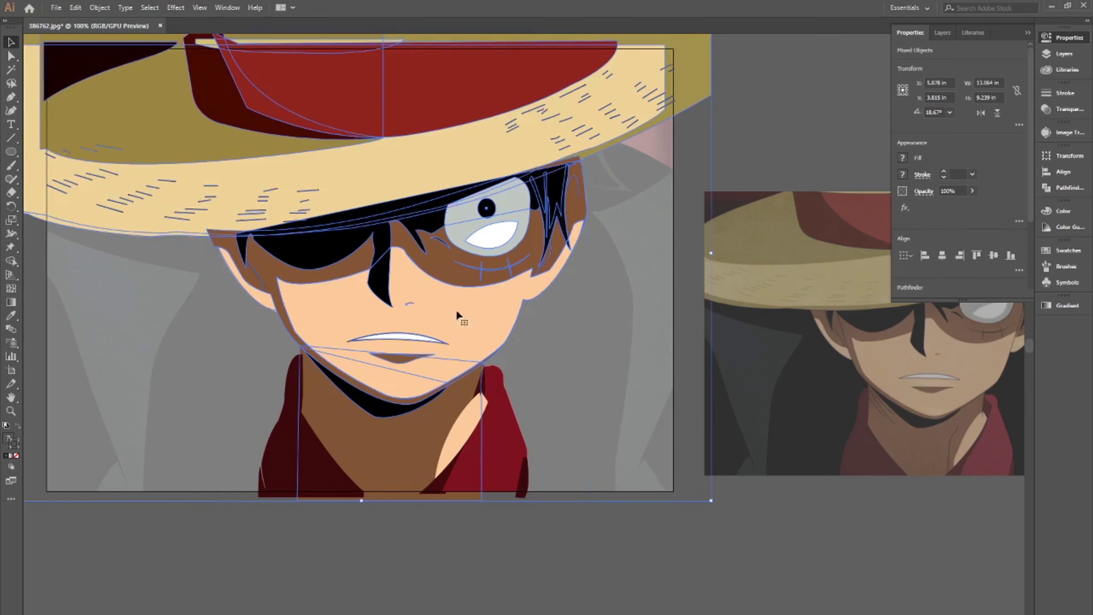
pyautogui.click(539, 528)
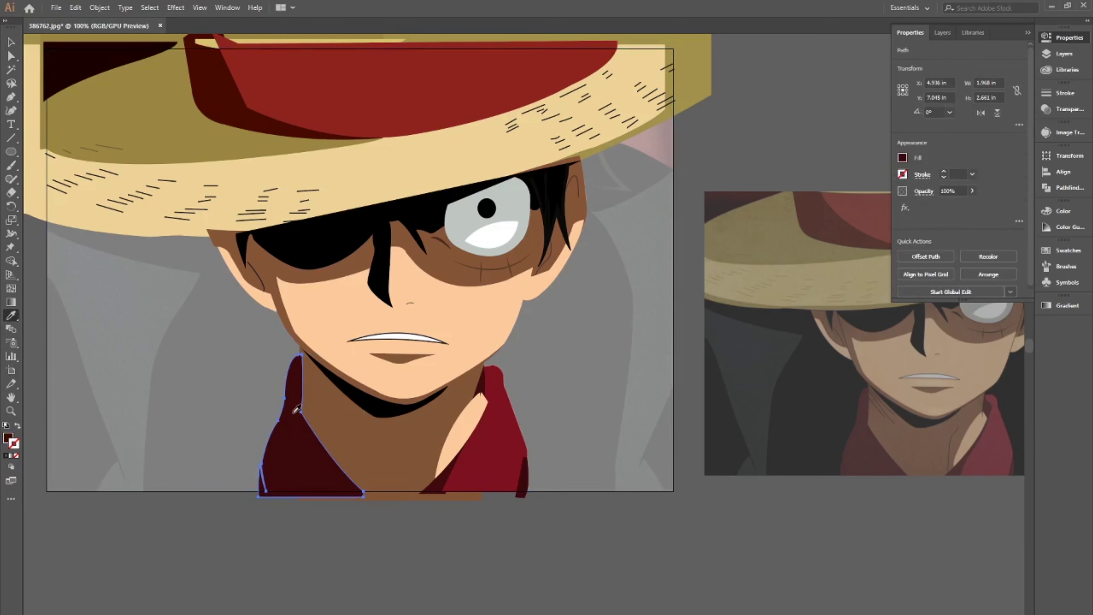
pyautogui.scroll(1, 689, 438)
pyautogui.scroll(-1, 756, 443)
pyautogui.moveTo(774, 345); pyautogui.dragTo(810, 150)
pyautogui.scroll(2, 566, 542)
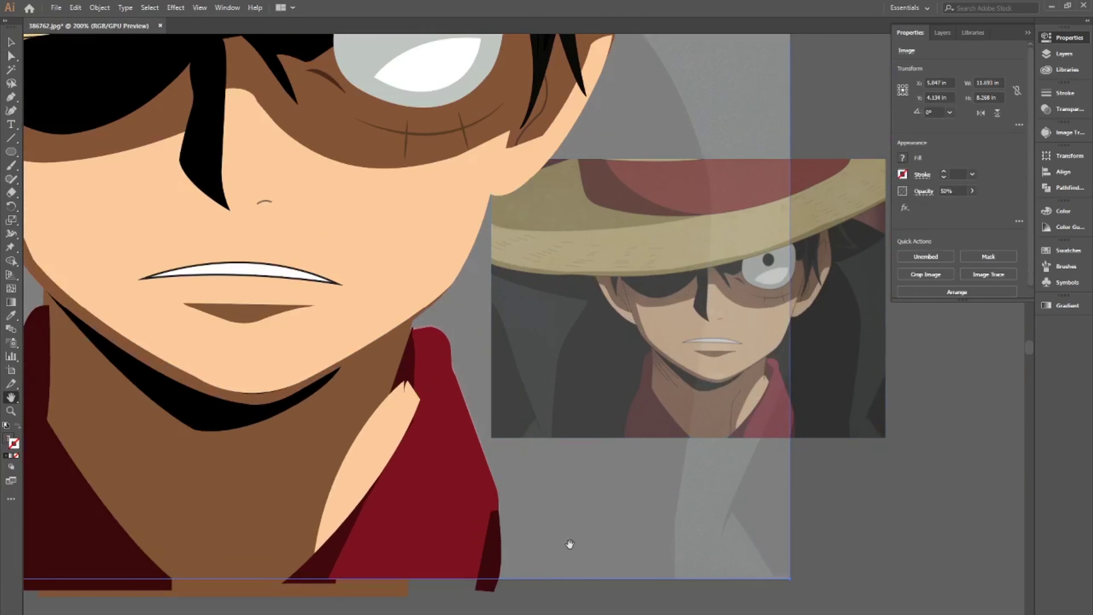
pyautogui.scroll(1, 576, 521)
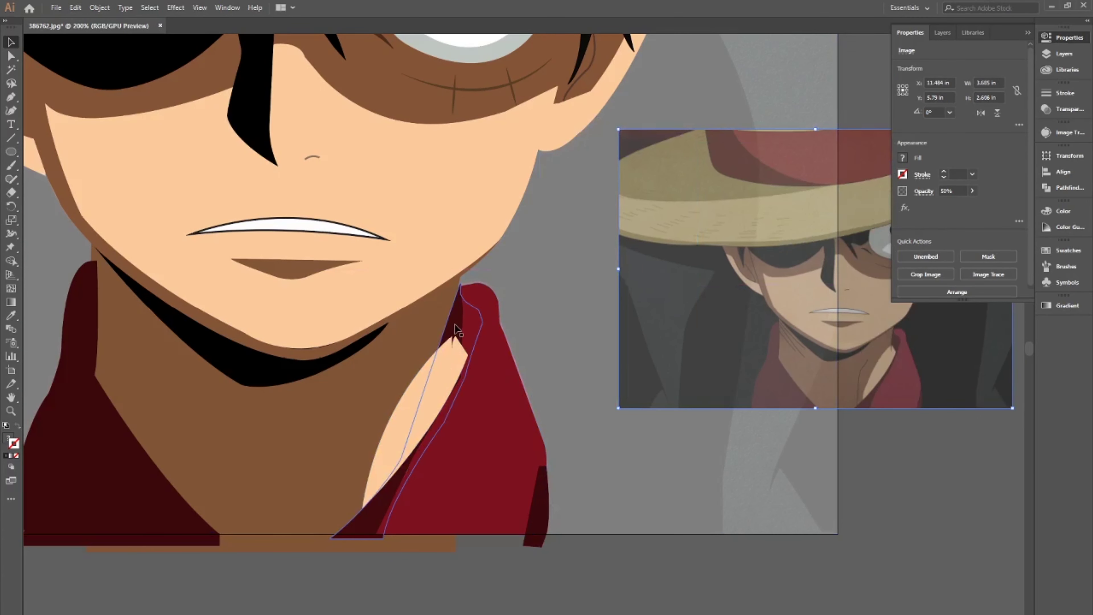
# - Set the collar, neck and shadow shapes to 50% opacity
pyautogui.rightClick(483, 336)
pyautogui.click(527, 572)
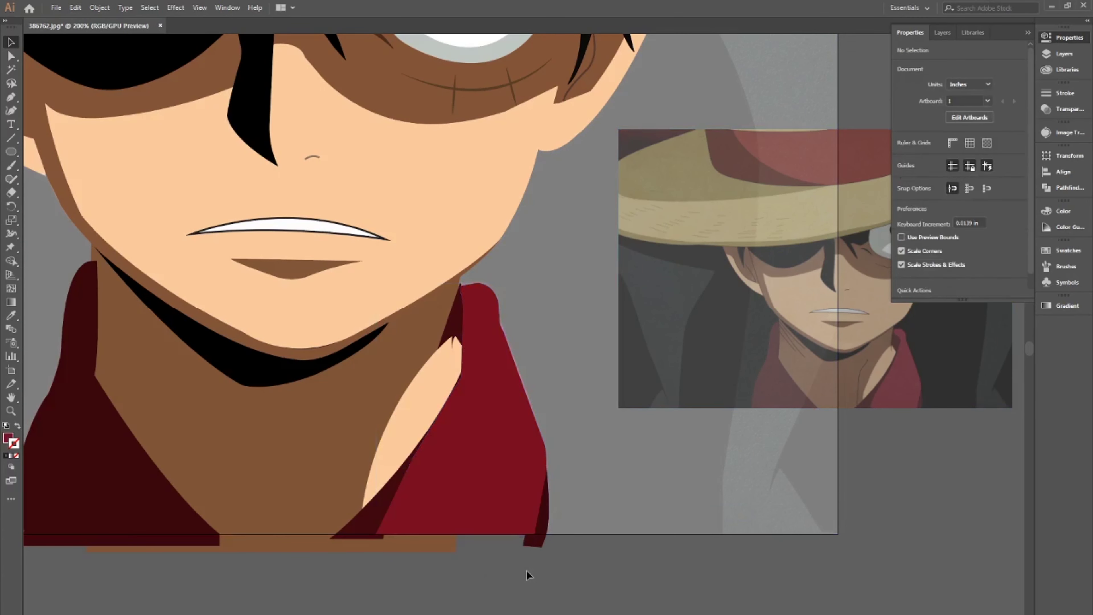
pyautogui.click(459, 330)
pyautogui.rightClick(403, 422)
pyautogui.click(481, 554)
pyautogui.scroll(-1, 481, 553)
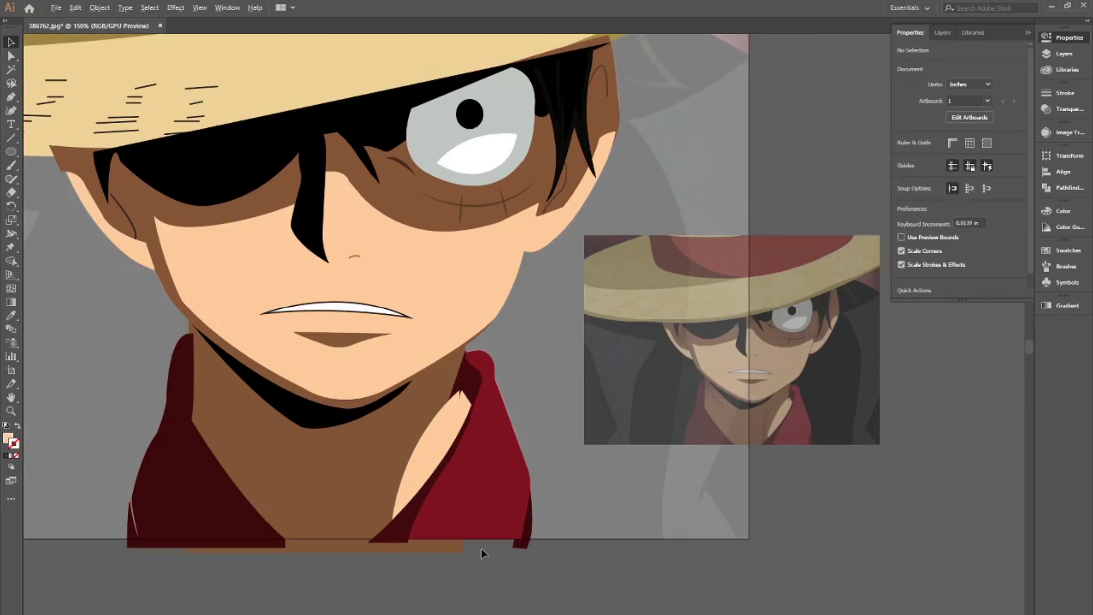
pyautogui.moveTo(415, 500); pyautogui.dragTo(288, 579)
pyautogui.scroll(4, 413, 554)
pyautogui.scroll(-3, 173, 395)
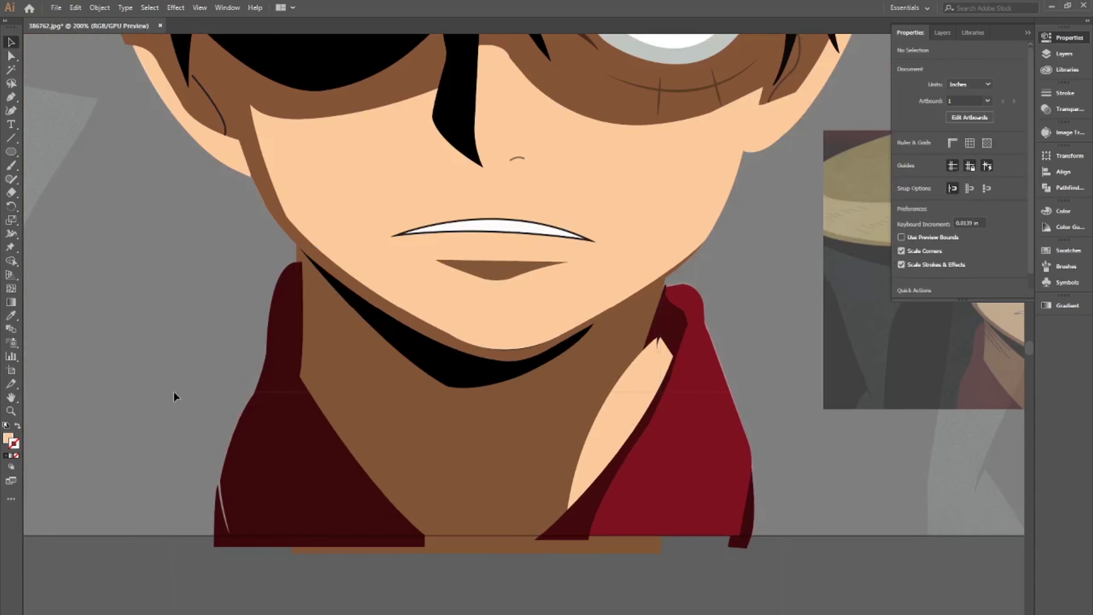
pyautogui.click(953, 190)
pyautogui.write('50')
pyautogui.press('Return')
# - Draw black-stroke, no-fill crease lines on the neck with the Pen tool
pyautogui.press('p')
pyautogui.hotkey('ctrl', 'shift', 'a')
pyautogui.moveTo(549, 528); pyautogui.dragTo(553, 452)
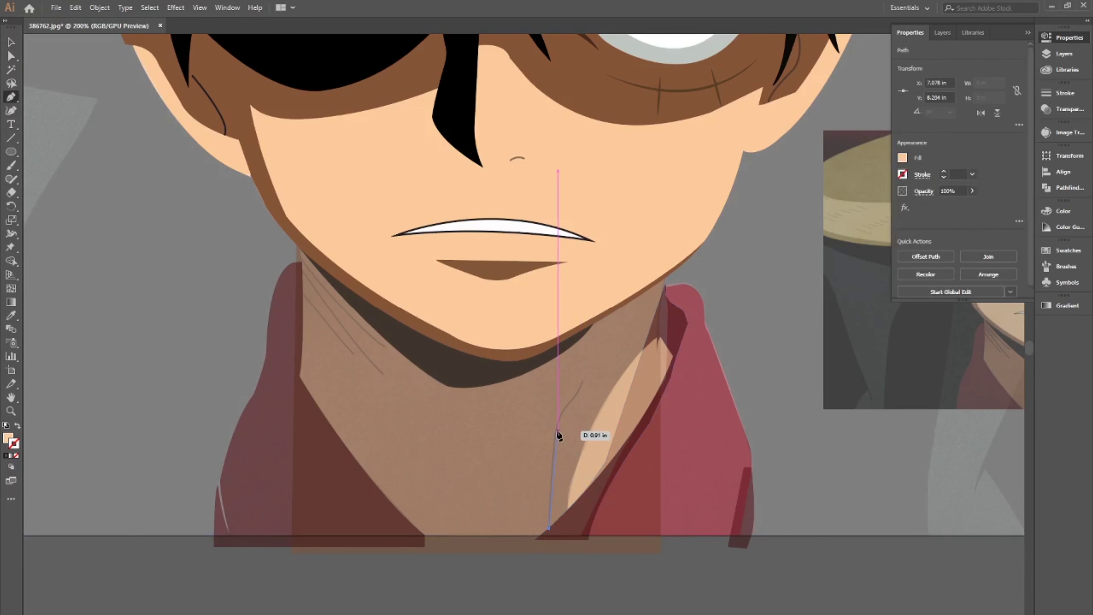
pyautogui.hotkey('shift', 'x')
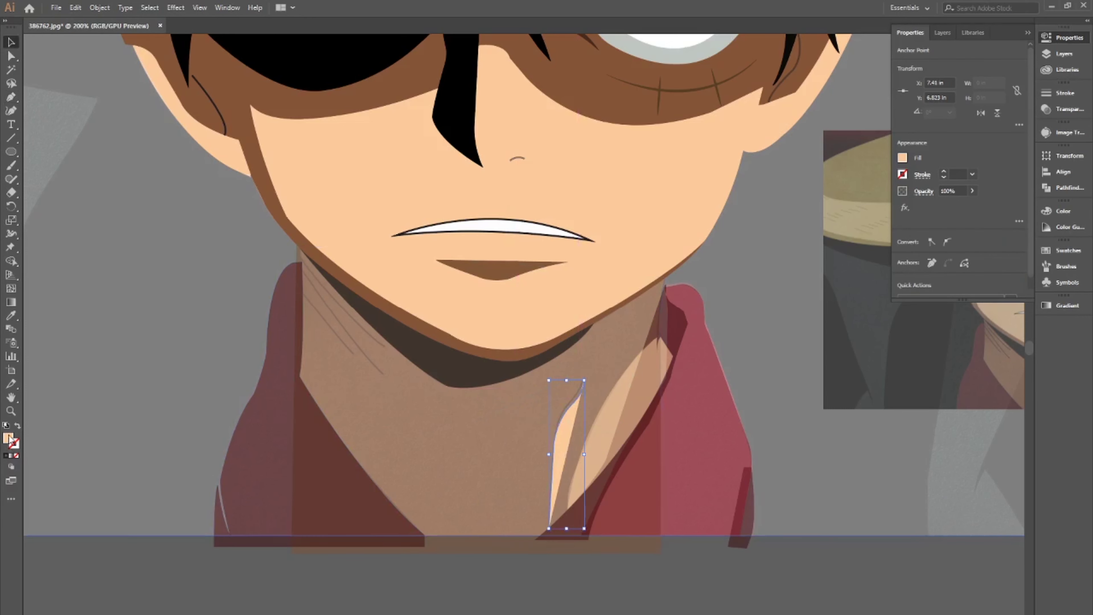
pyautogui.click(1063, 210)
pyautogui.click(913, 283)
pyautogui.hotkey('ctrl', 'shift', 'a')
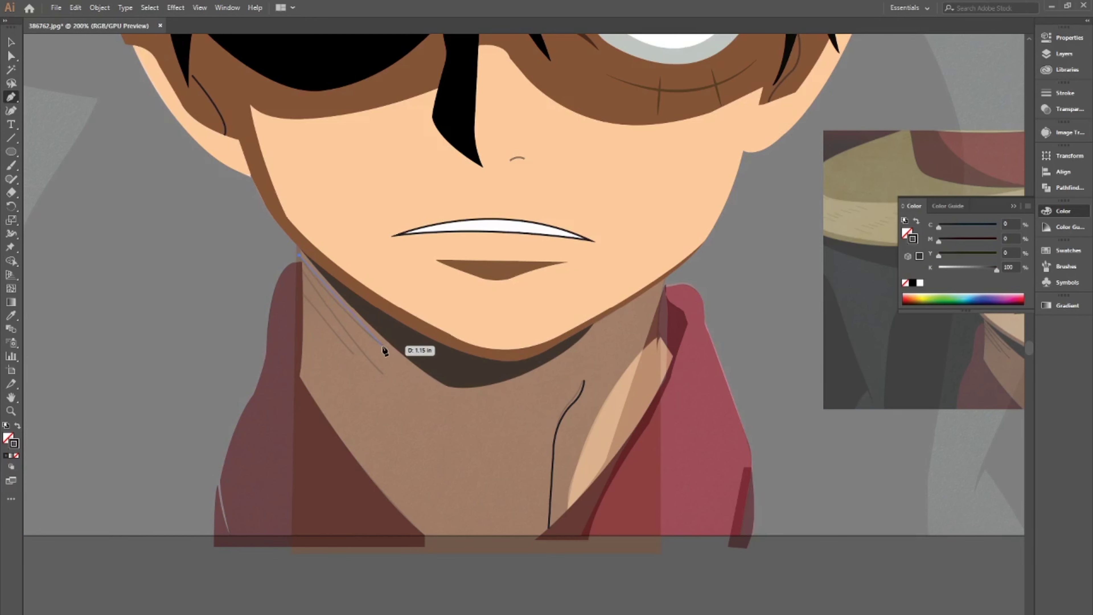
pyautogui.moveTo(302, 293); pyautogui.dragTo(353, 356)
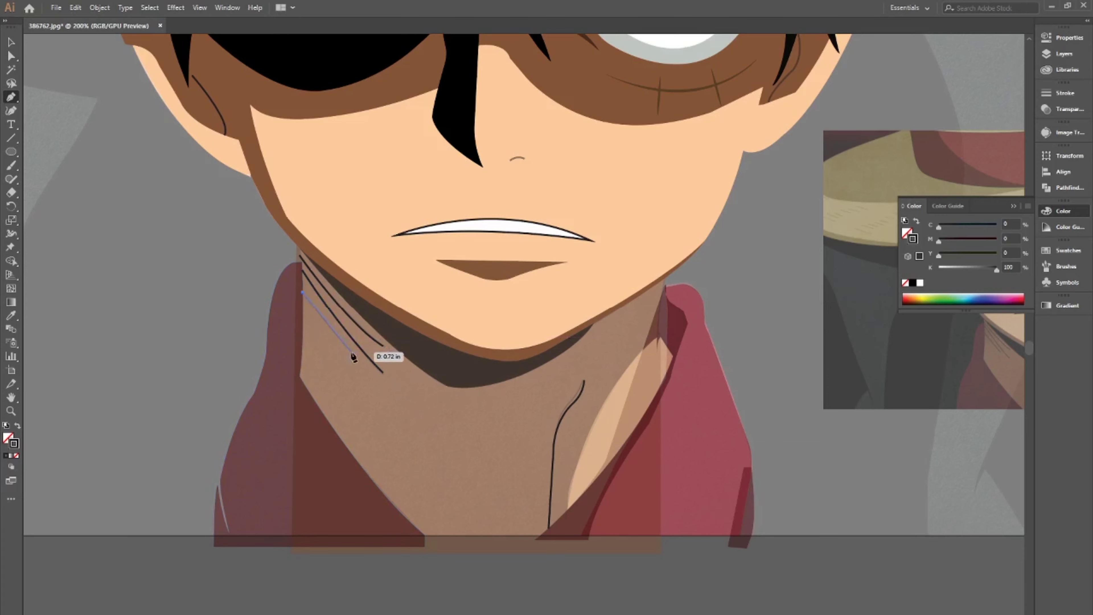
pyautogui.hotkey('ctrl', 'shift', 'a')
pyautogui.hotkey('ctrl', '+')
# - Draw curved lines down the left neck edge beside the collar
pyautogui.click(677, 268)
pyautogui.moveTo(667, 371); pyautogui.dragTo(669, 384)
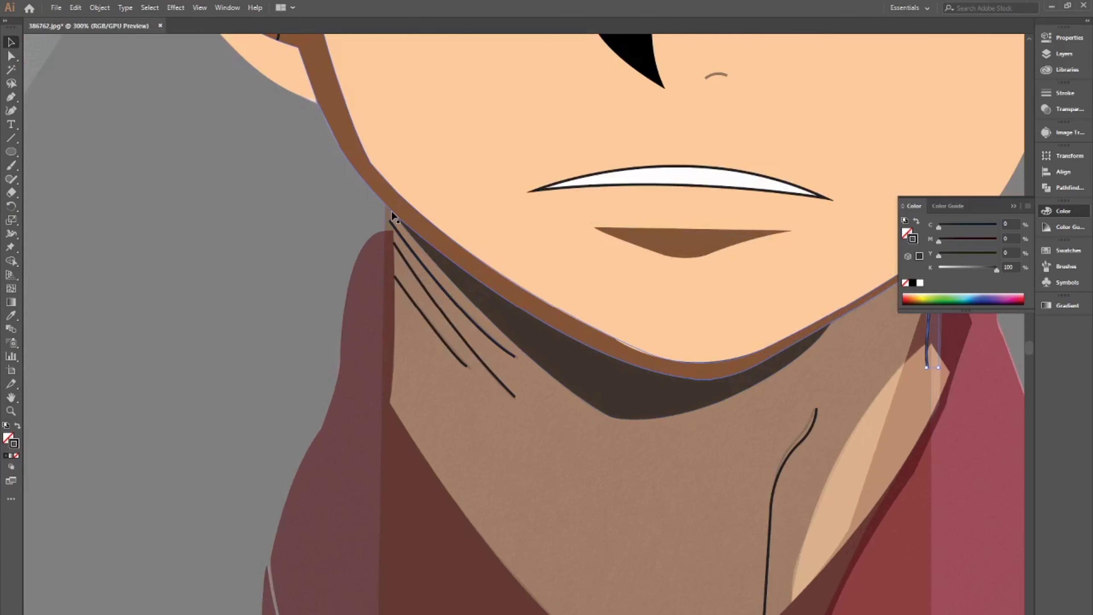
pyautogui.press('p')
pyautogui.click(394, 210)
pyautogui.moveTo(390, 403); pyautogui.dragTo(385, 424)
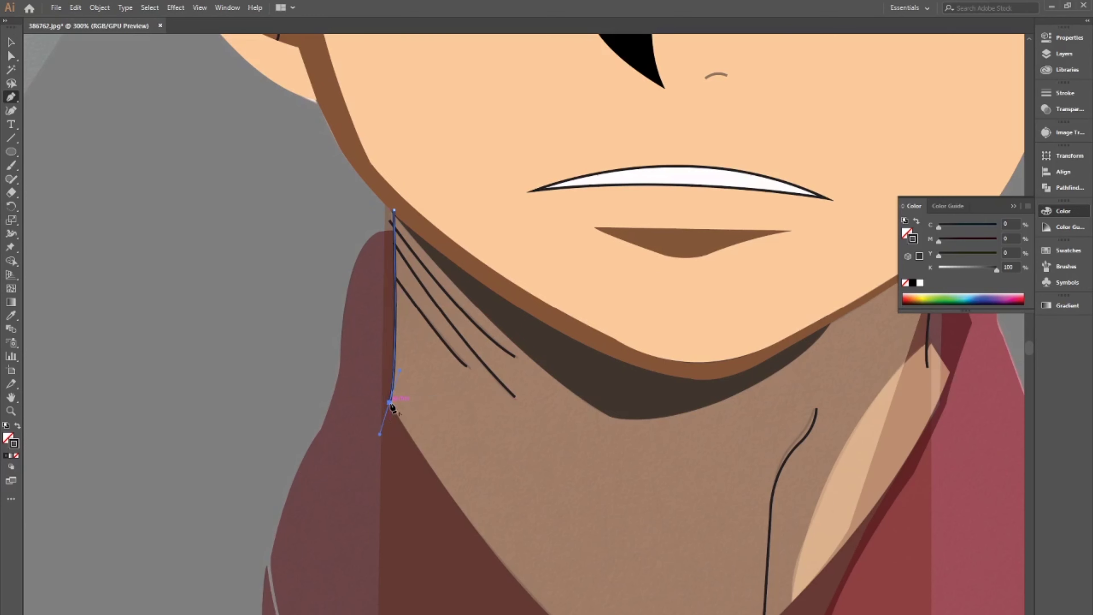
pyautogui.scroll(-3, 393, 408)
pyautogui.click(469, 412)
pyautogui.moveTo(577, 531); pyautogui.dragTo(621, 562)
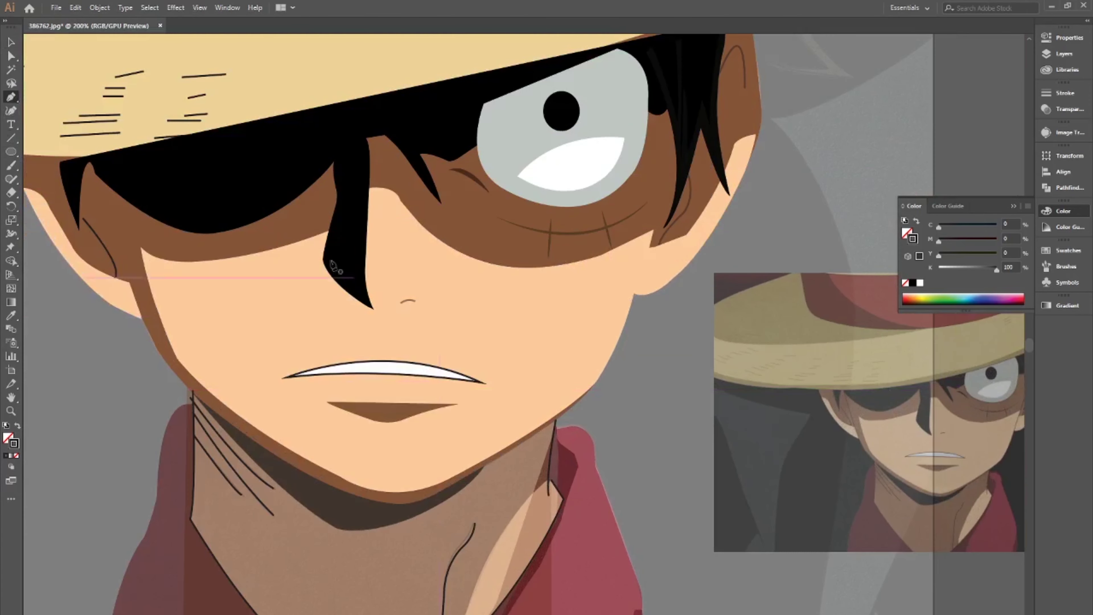
# - Outline the face from the hair edge down the left cheek and jaw past the chin
pyautogui.click(94, 173)
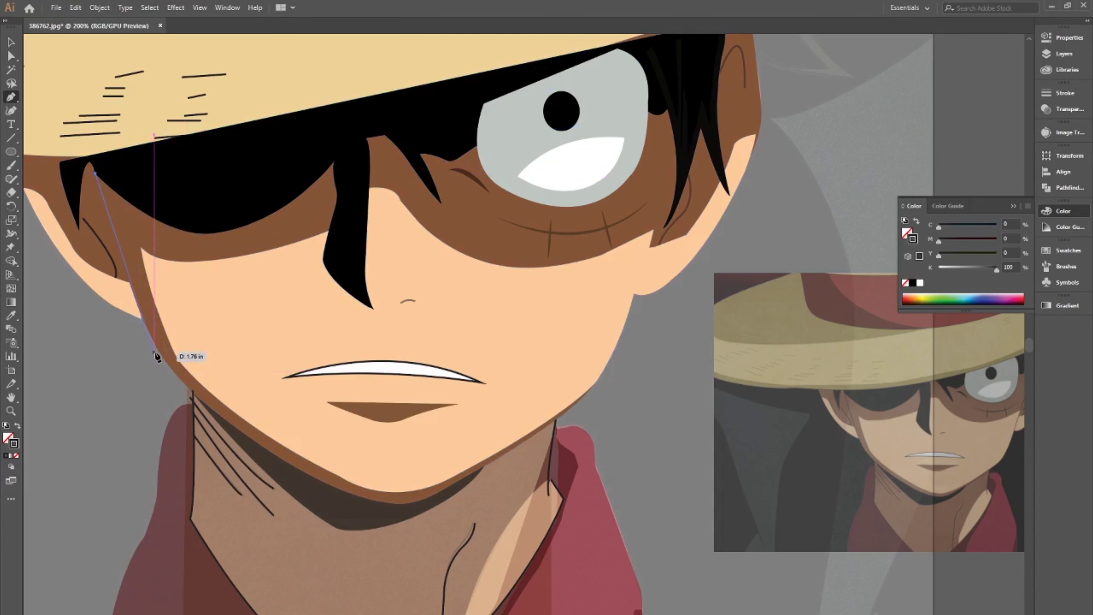
pyautogui.click(143, 320)
pyautogui.click(190, 390)
pyautogui.click(264, 462)
pyautogui.click(382, 502)
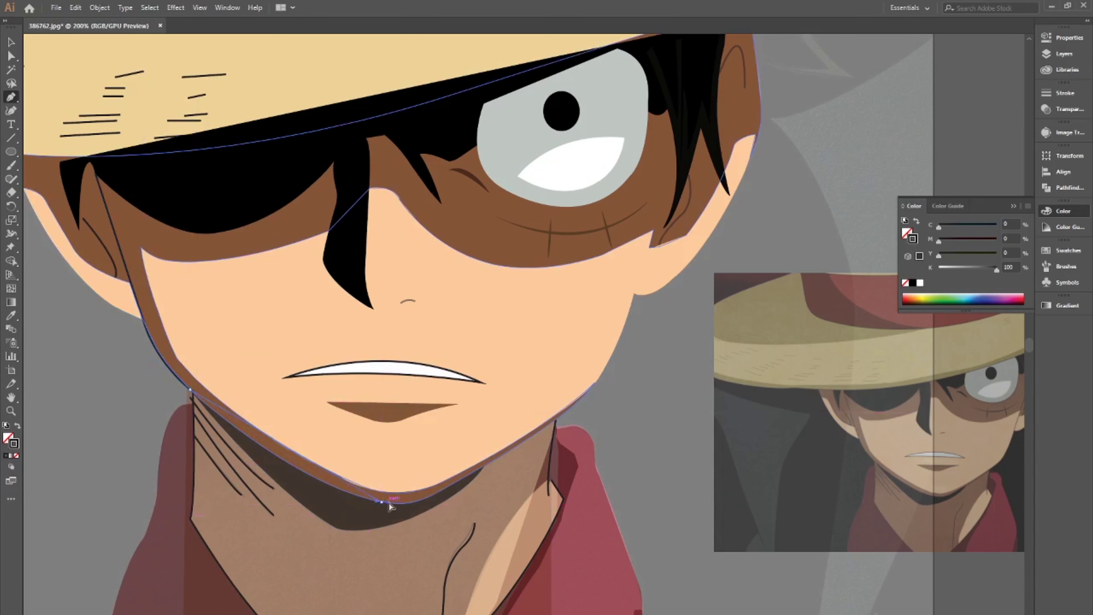
pyautogui.click(498, 539)
pyautogui.moveTo(434, 495); pyautogui.dragTo(451, 483)
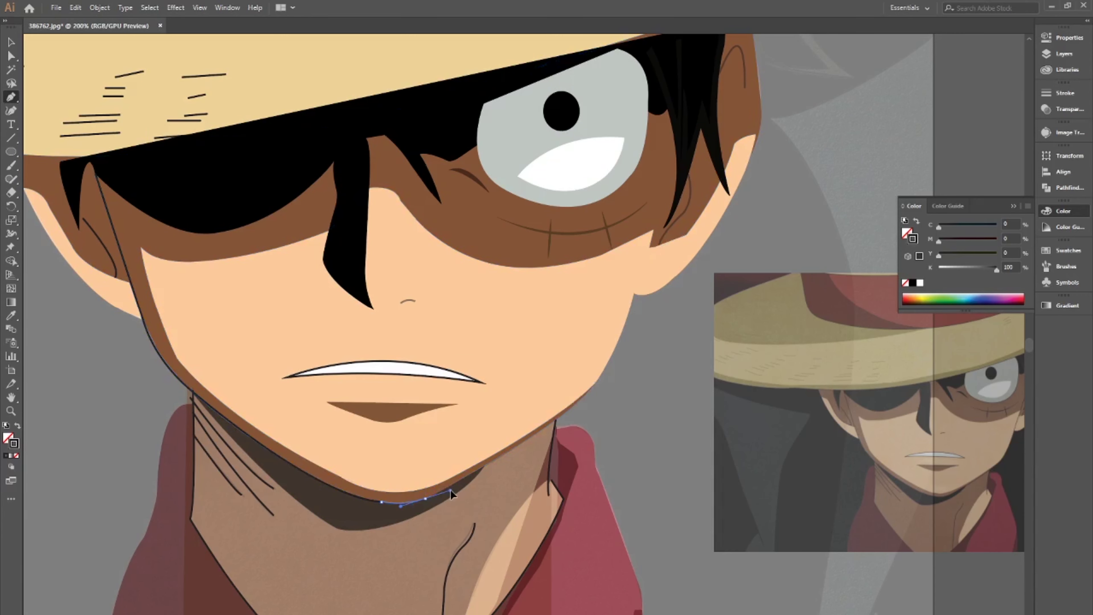
# - Move the reference photo to the right of the artwork
pyautogui.scroll(2, 451, 483)
pyautogui.scroll(2, 479, 458)
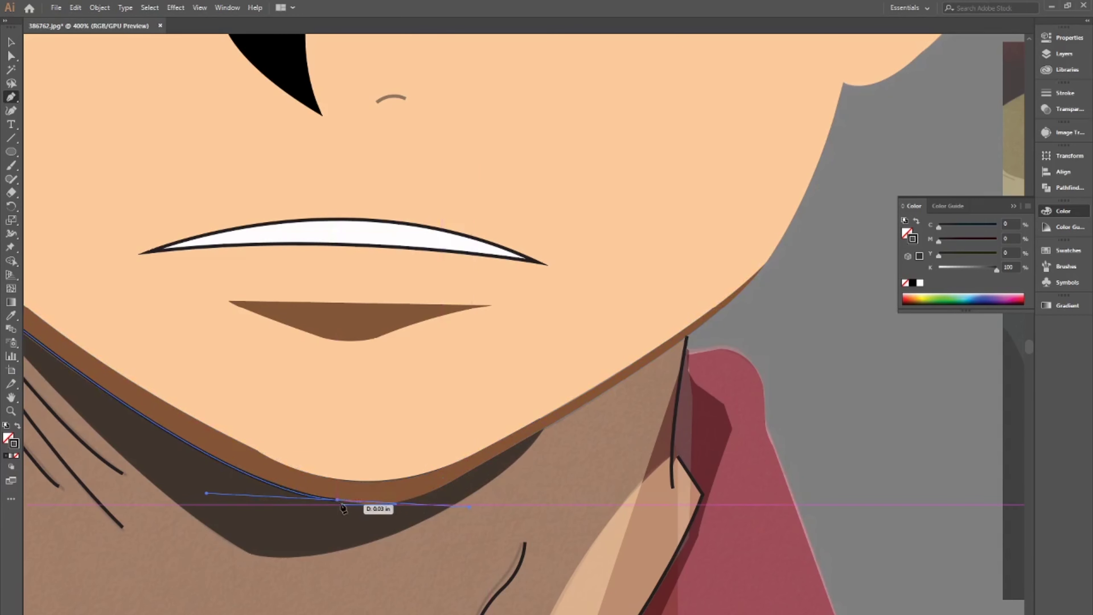
pyautogui.scroll(-2, 379, 517)
pyautogui.scroll(-3, 666, 361)
pyautogui.moveTo(541, 485); pyautogui.dragTo(731, 482)
pyautogui.scroll(-3, 732, 481)
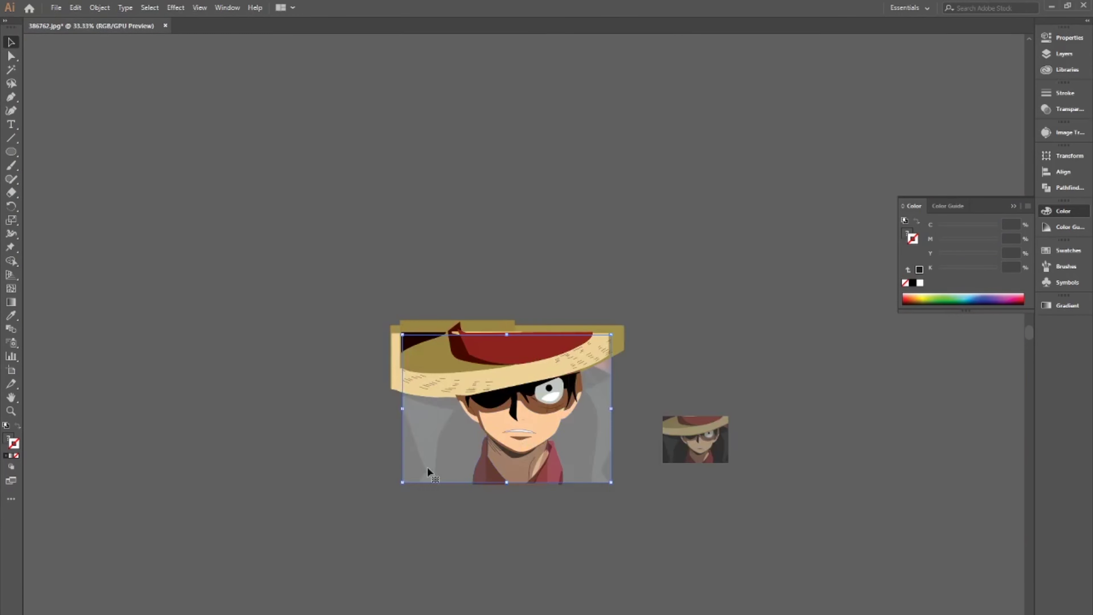
# - Trace the left coat panel with the Pen tool and fill it black
pyautogui.scroll(3, 263, 459)
pyautogui.press('p')
pyautogui.click(467, 367)
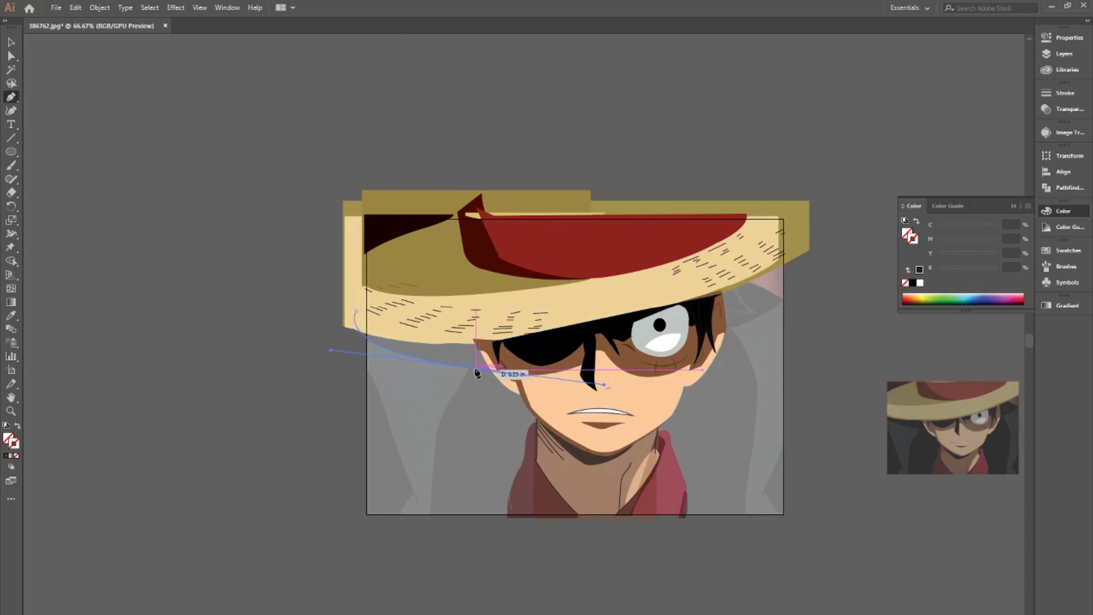
pyautogui.scroll(3, 432, 425)
pyautogui.scroll(-3, 373, 432)
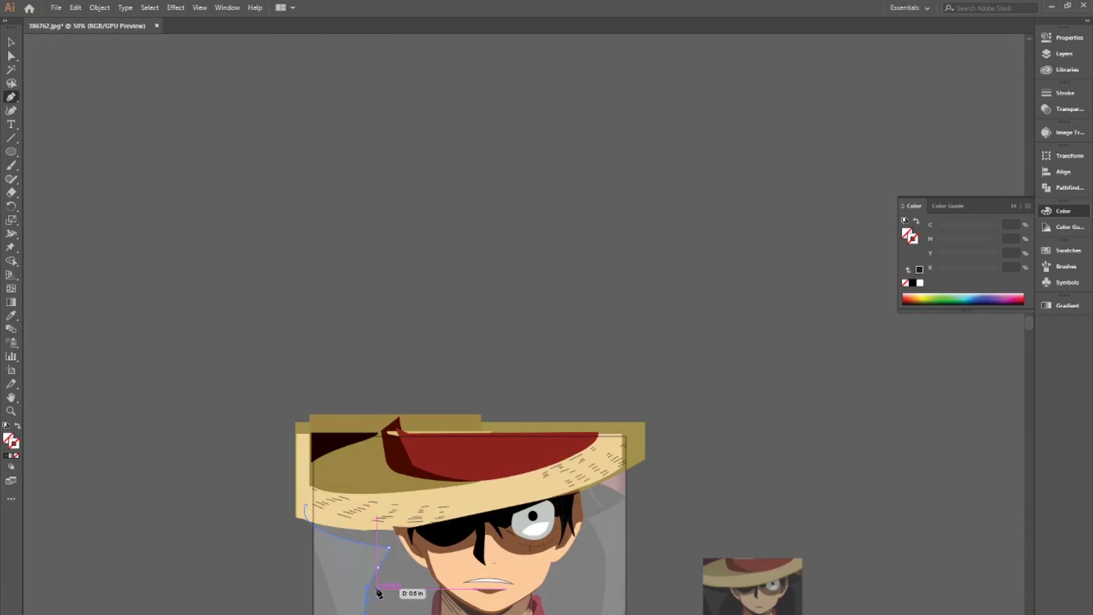
pyautogui.scroll(-3, 373, 432)
pyautogui.click(362, 527)
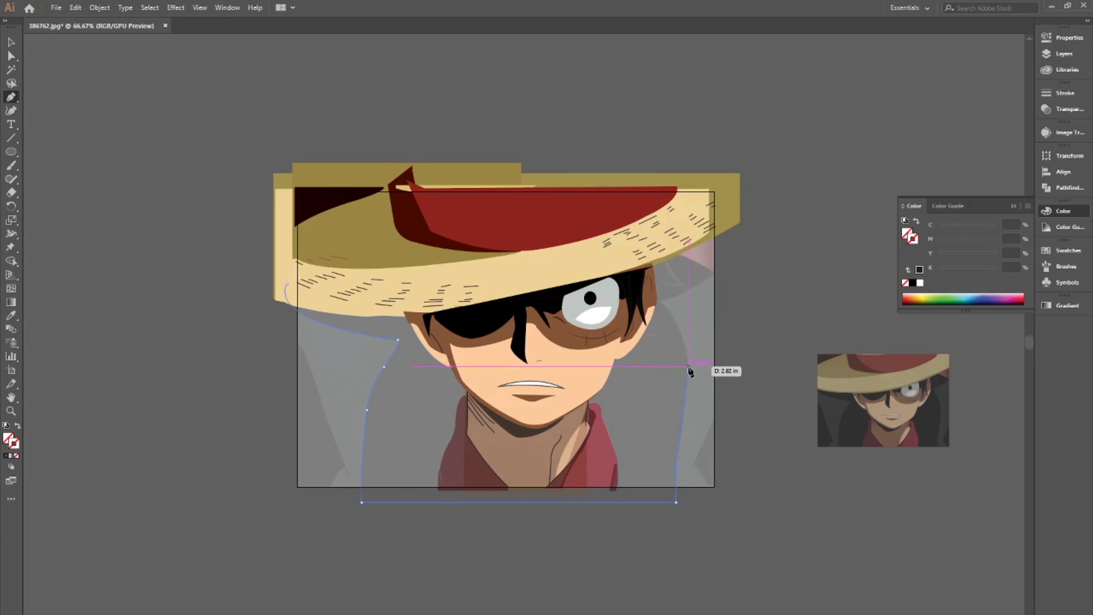
pyautogui.scroll(2, 705, 286)
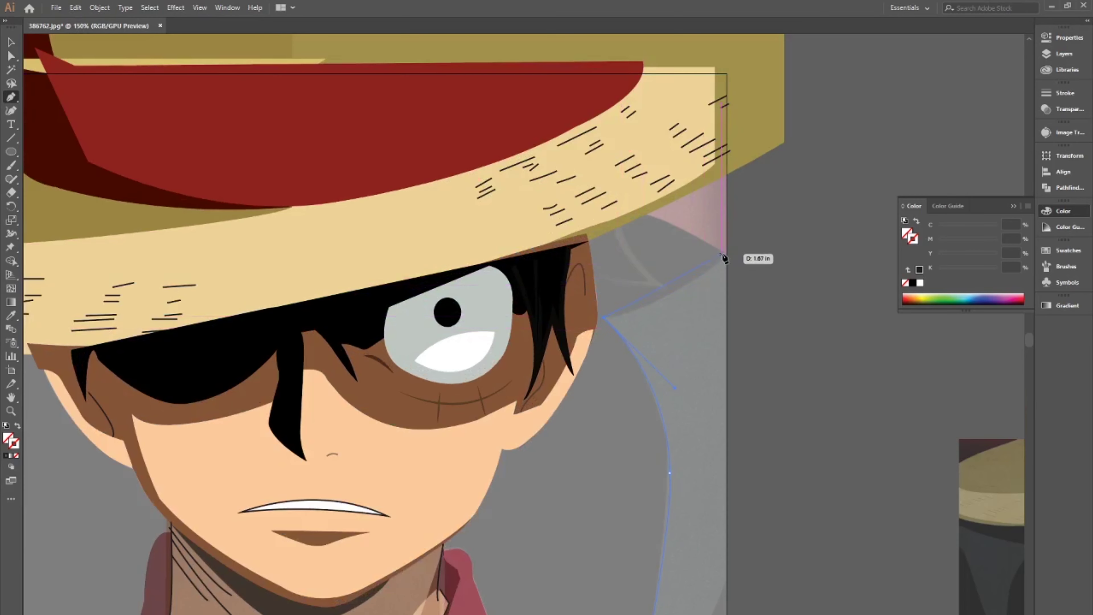
pyautogui.scroll(-2, 782, 194)
pyautogui.click(275, 186)
pyautogui.press('v')
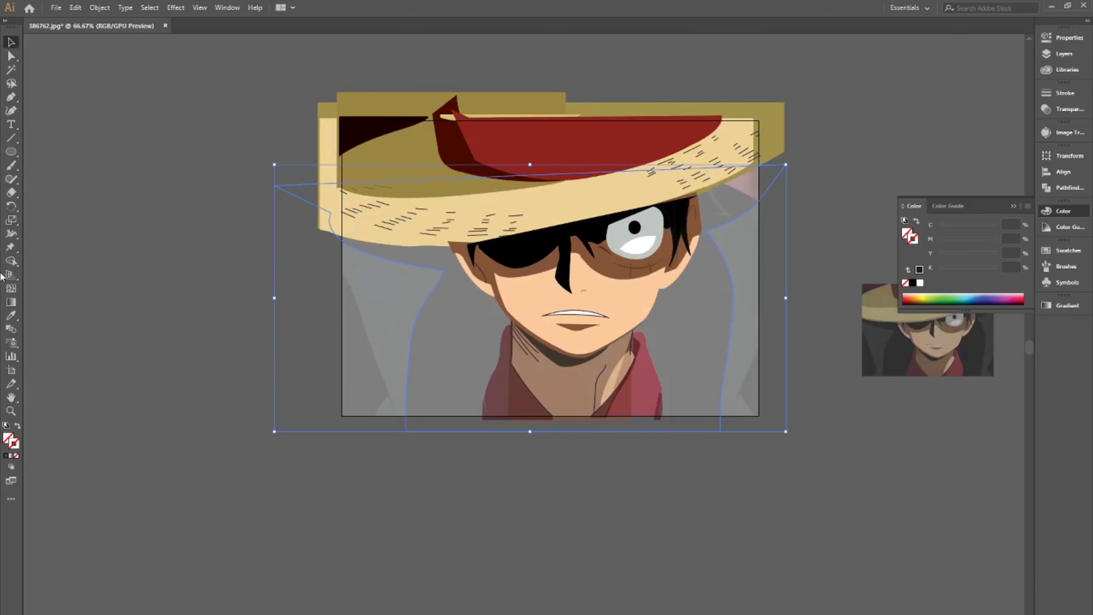
pyautogui.click(1070, 37)
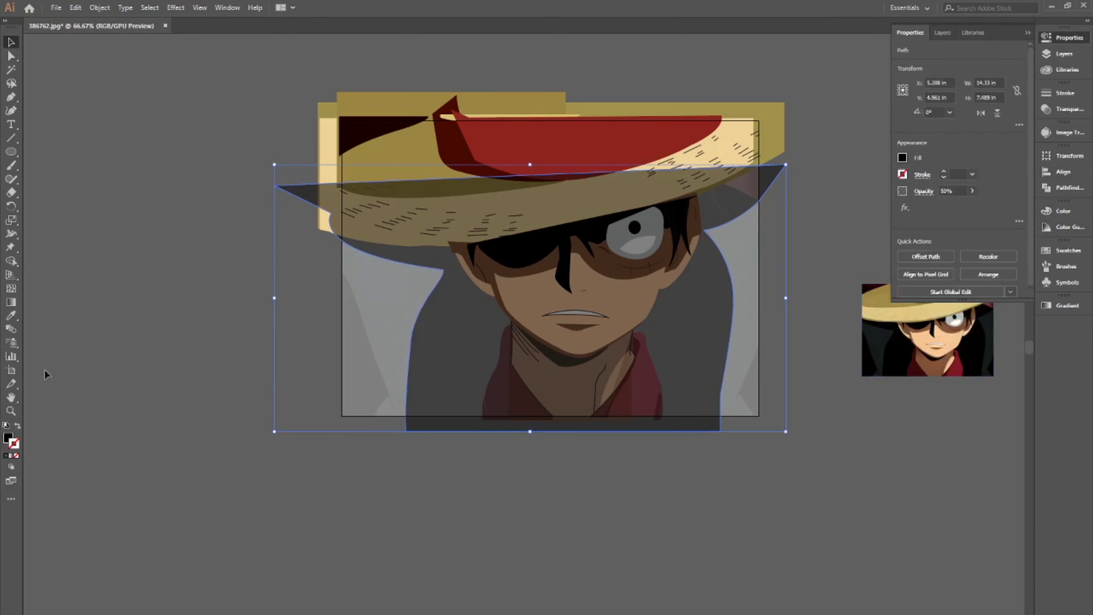
pyautogui.click(763, 452)
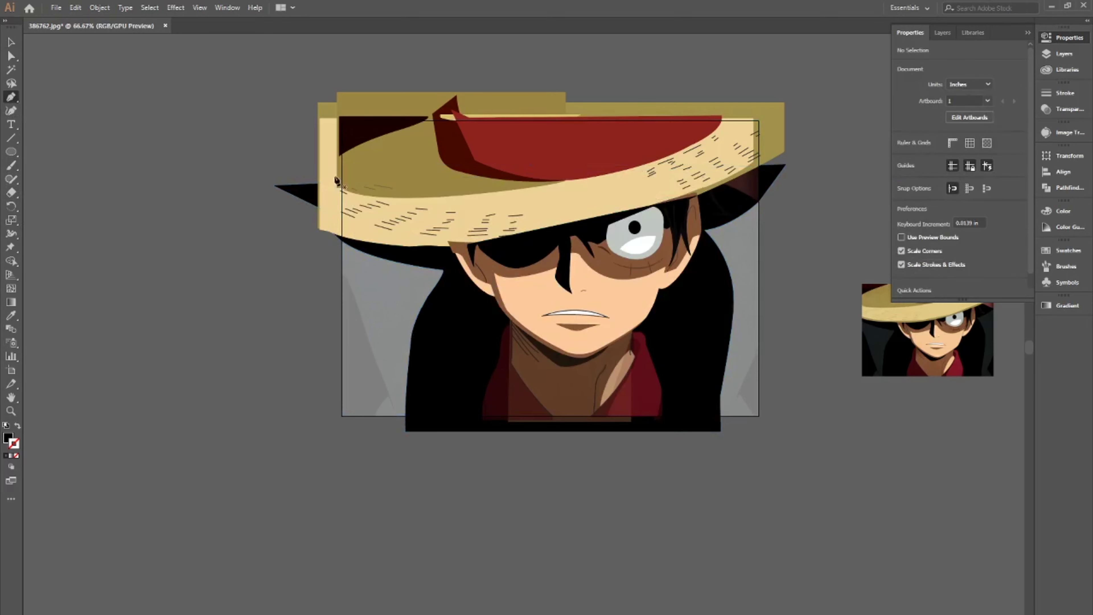
# - Draw a four-corner dark rectangle shape to the left of the portrait
pyautogui.click(308, 141)
pyautogui.click(826, 127)
pyautogui.click(826, 473)
pyautogui.click(308, 473)
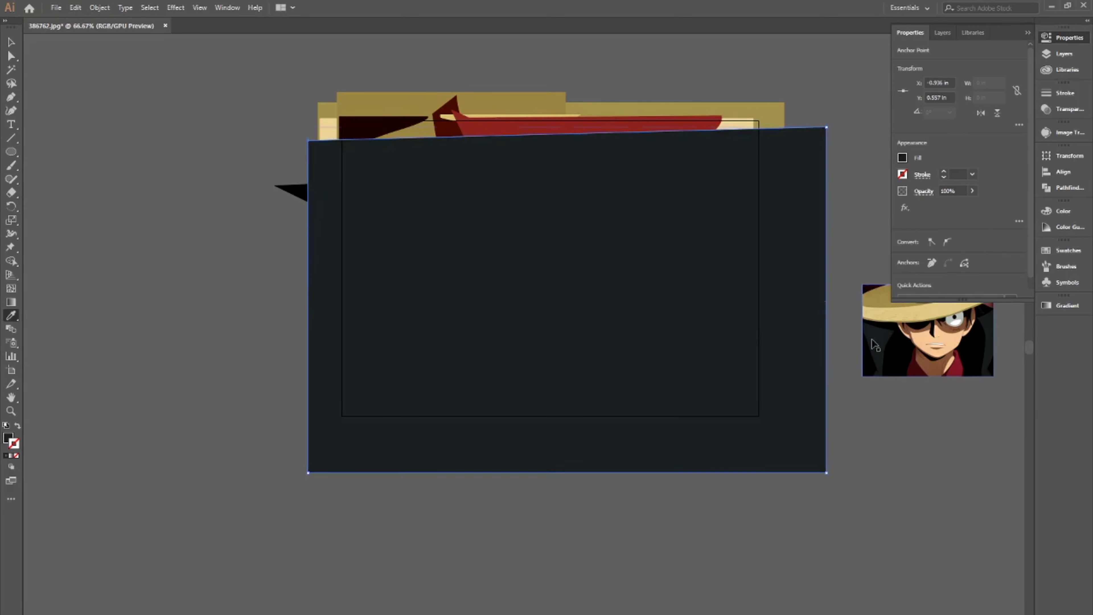
# - Trace a dark shoulder shape along the lower side of the portrait
pyautogui.hotkey('ctrl', '=')
pyautogui.hotkey('ctrl', '=')
pyautogui.hotkey('ctrl', '=')
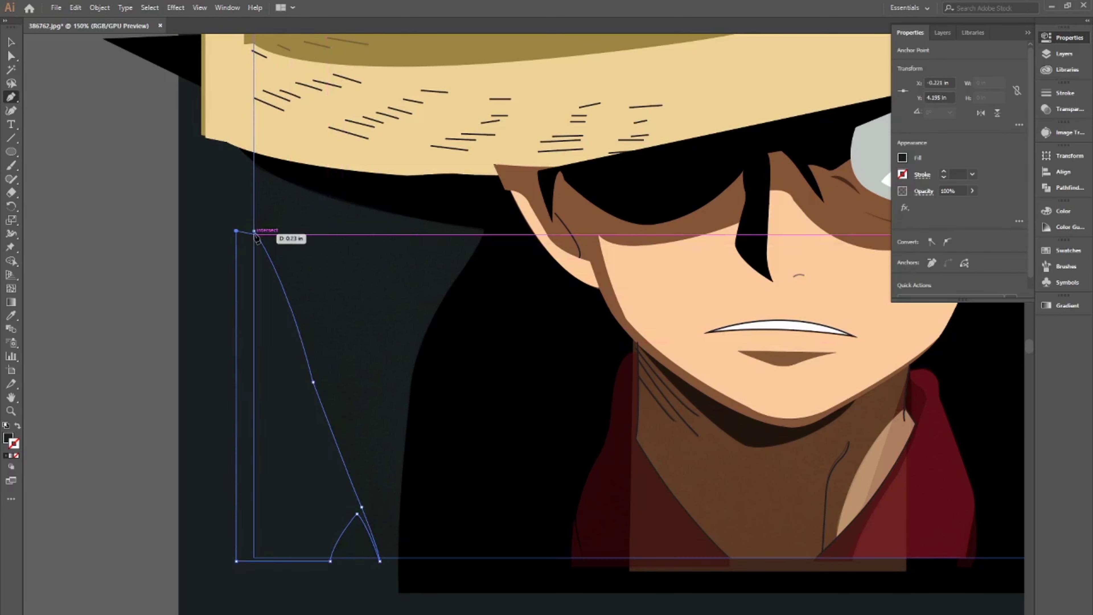
pyautogui.scroll(-5, 334, 566)
pyautogui.scroll(6, 550, 500)
pyautogui.scroll(-3, 478, 596)
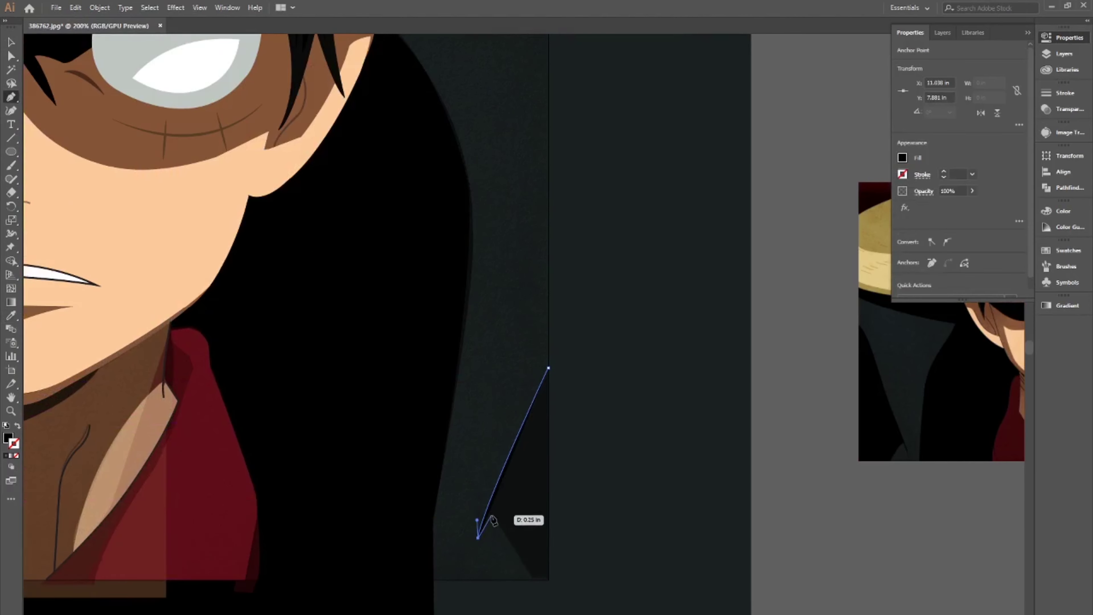
pyautogui.click(574, 598)
pyautogui.hotkey('ctrl', '0')
pyautogui.press('v')
pyautogui.hotkey('ctrl', 'shift', 'a')
# - Select the shape near the neck and view the full portrait
pyautogui.scroll(2, 662, 291)
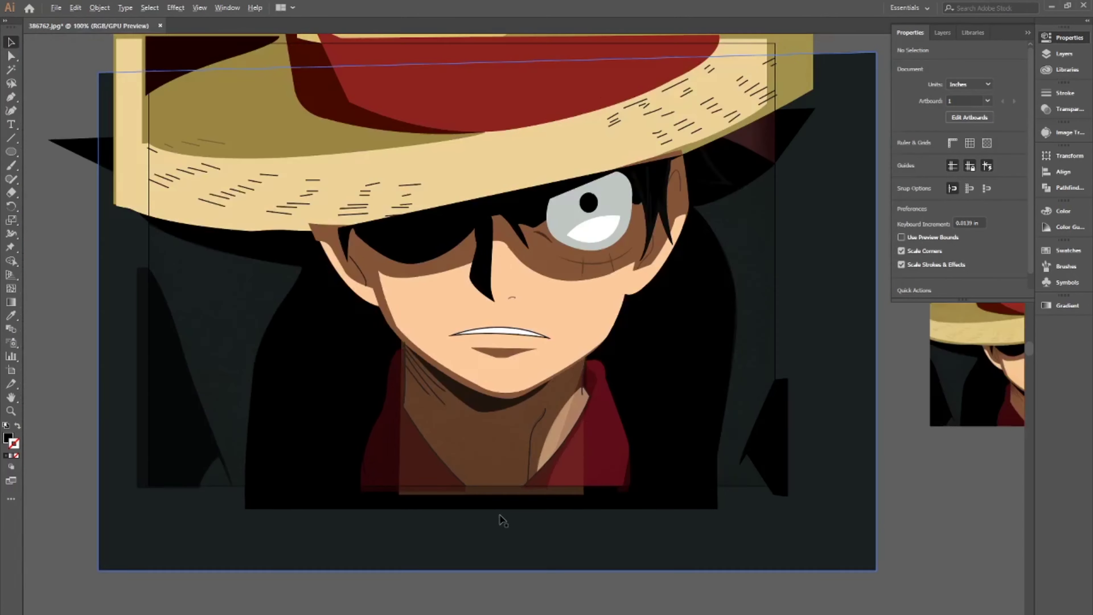
pyautogui.click(413, 495)
pyautogui.hotkey('ctrl', 'shift', 'a')
pyautogui.scroll(-1, 666, 456)
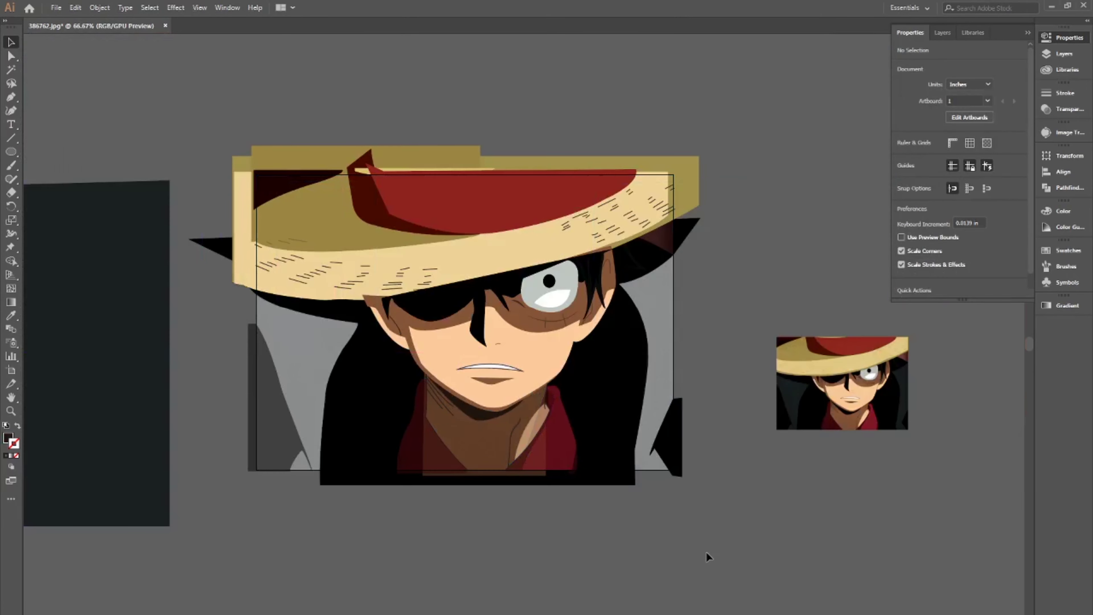
# - Check the portrait group selection, then clear it before cropping
pyautogui.scroll(-3, 706, 552)
pyautogui.click(624, 379)
pyautogui.scroll(2, 646, 388)
pyautogui.hotkey('ctrl', 'shift', 'a')
pyautogui.click(603, 387)
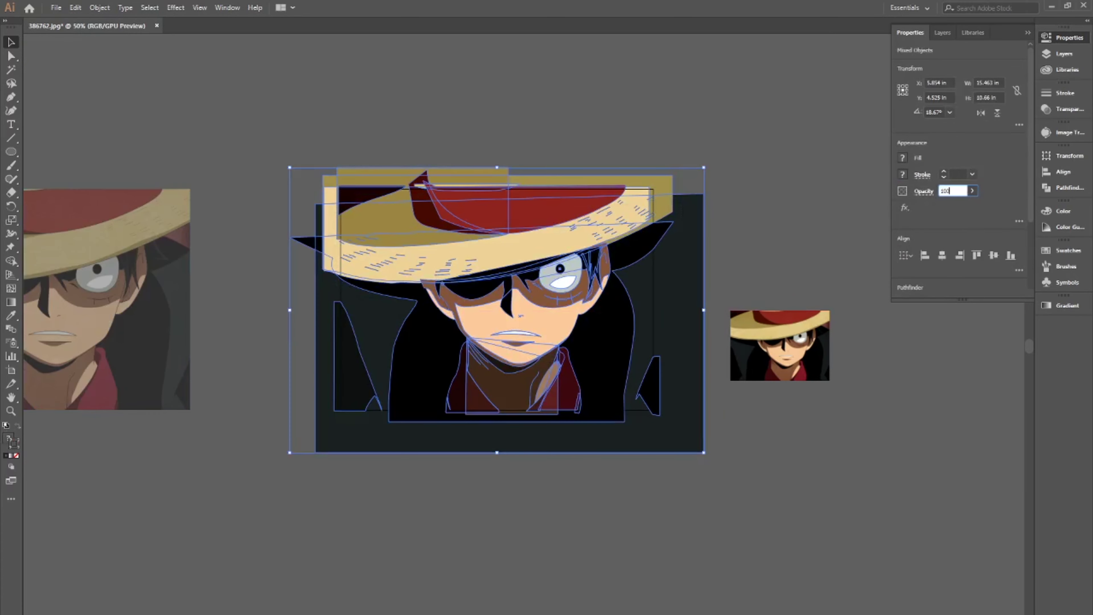
pyautogui.hotkey('ctrl', 'shift', 'a')
pyautogui.scroll(1, 593, 383)
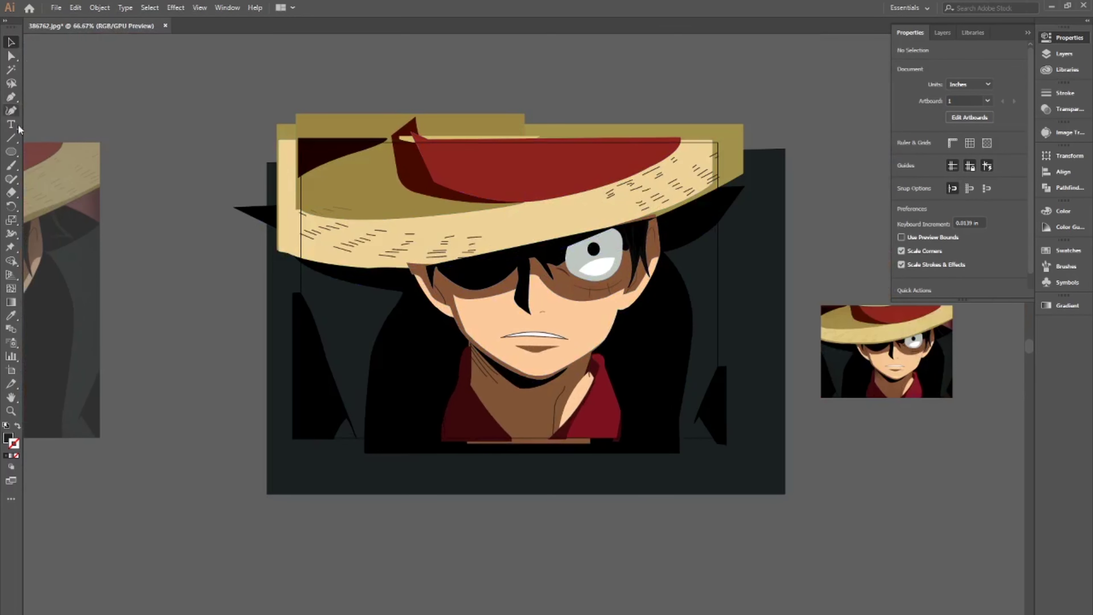
# - Draw a dark crop rectangle over the portrait and test a clipping mask
pyautogui.moveTo(718, 439); pyautogui.dragTo(718, 439)
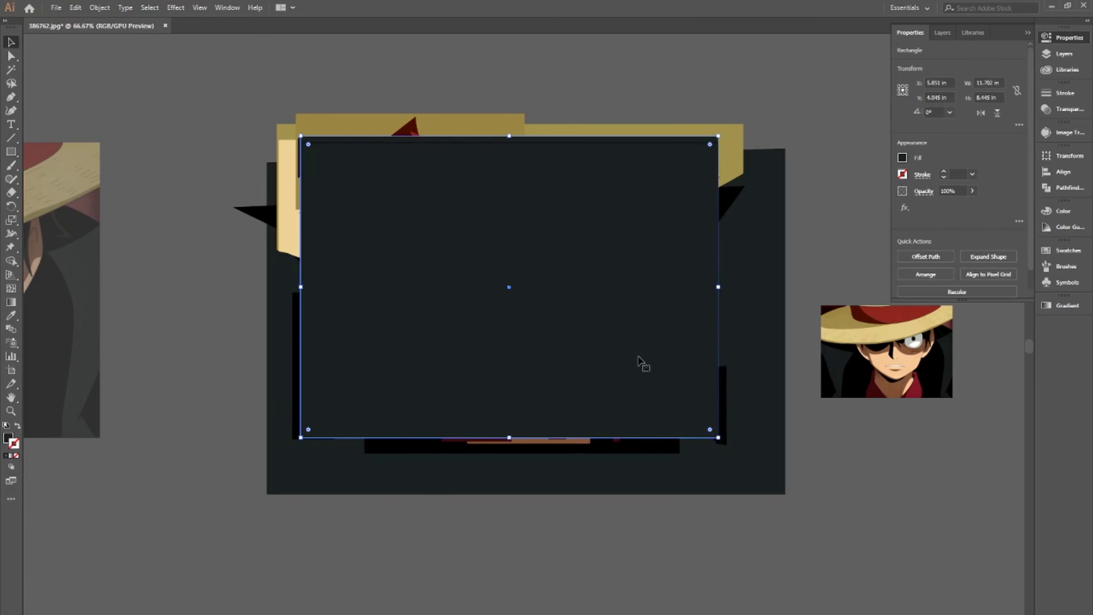
pyautogui.hotkey('ctrl', 'a')
pyautogui.rightClick(641, 360)
pyautogui.click(663, 430)
pyautogui.hotkey('ctrl', 'z')
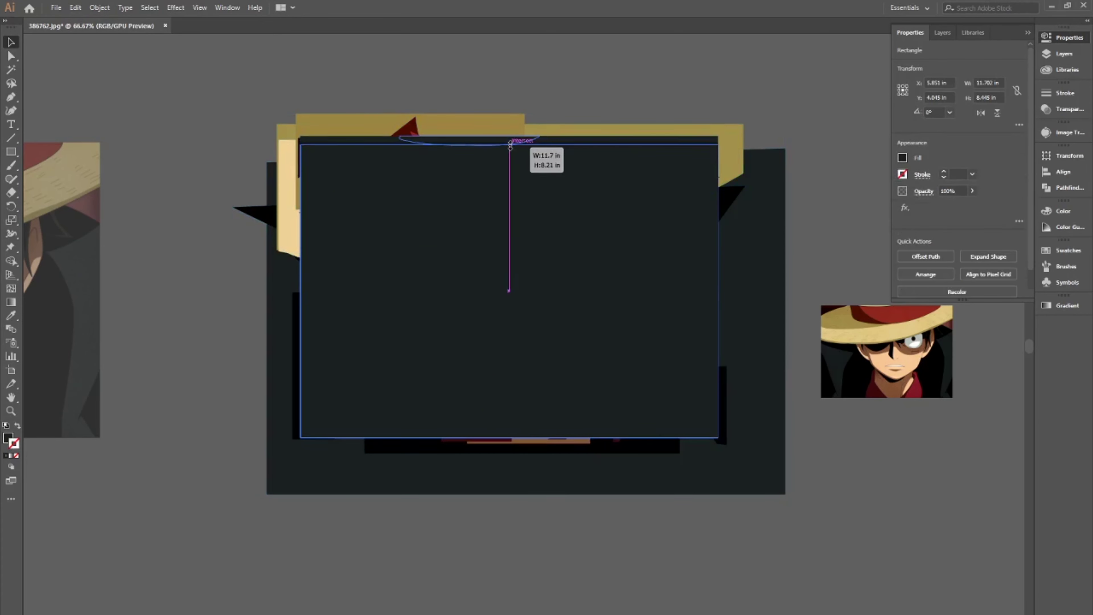
# - Resize the crop rectangle to 8.21 in tall and reapply the clipping mask
pyautogui.moveTo(510, 146); pyautogui.dragTo(510, 146)
pyautogui.hotkey('ctrl', 'a')
pyautogui.rightClick(598, 324)
pyautogui.click(627, 464)
pyautogui.hotkey('ctrl', 'z')
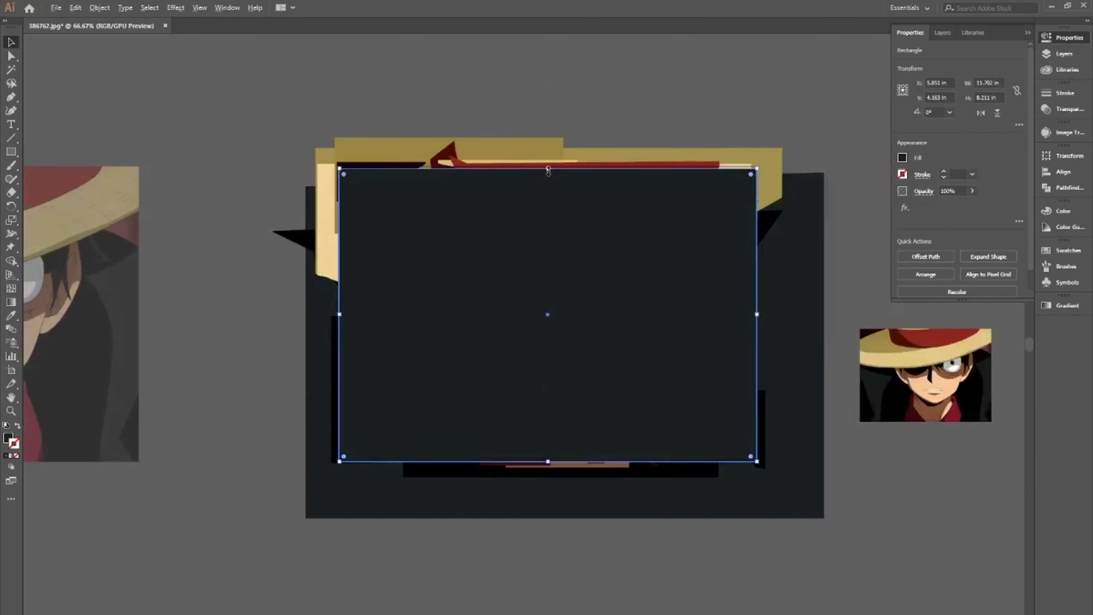
pyautogui.hotkey('ctrl', '7')
# - Select the clipped portrait and release its clipping mask
pyautogui.scroll(-2, 631, 326)
pyautogui.scroll(1, 631, 325)
pyautogui.scroll(1, 554, 269)
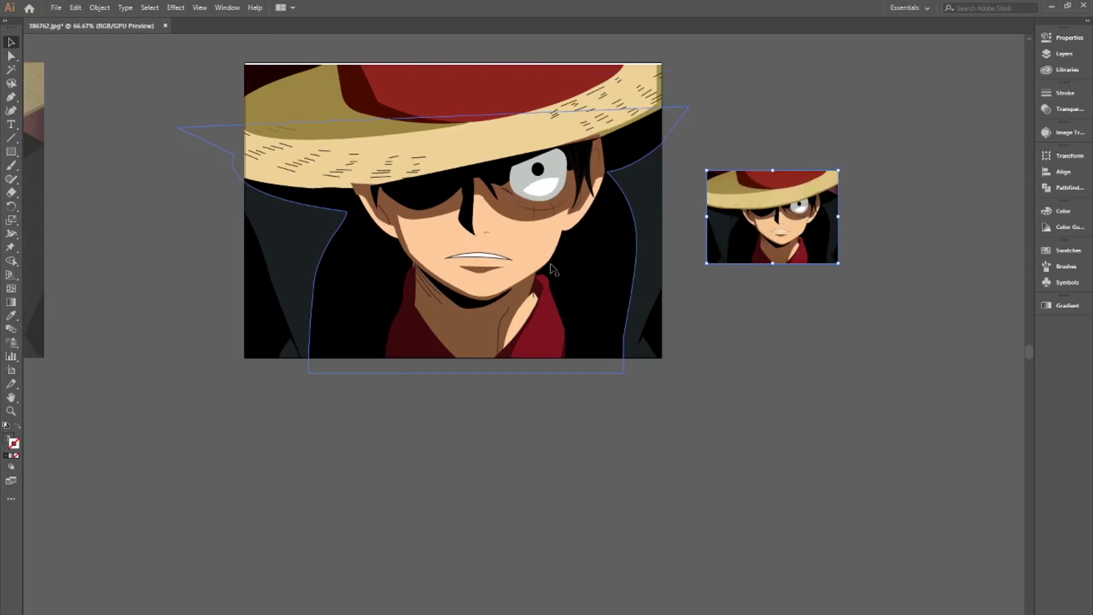
pyautogui.click(474, 206)
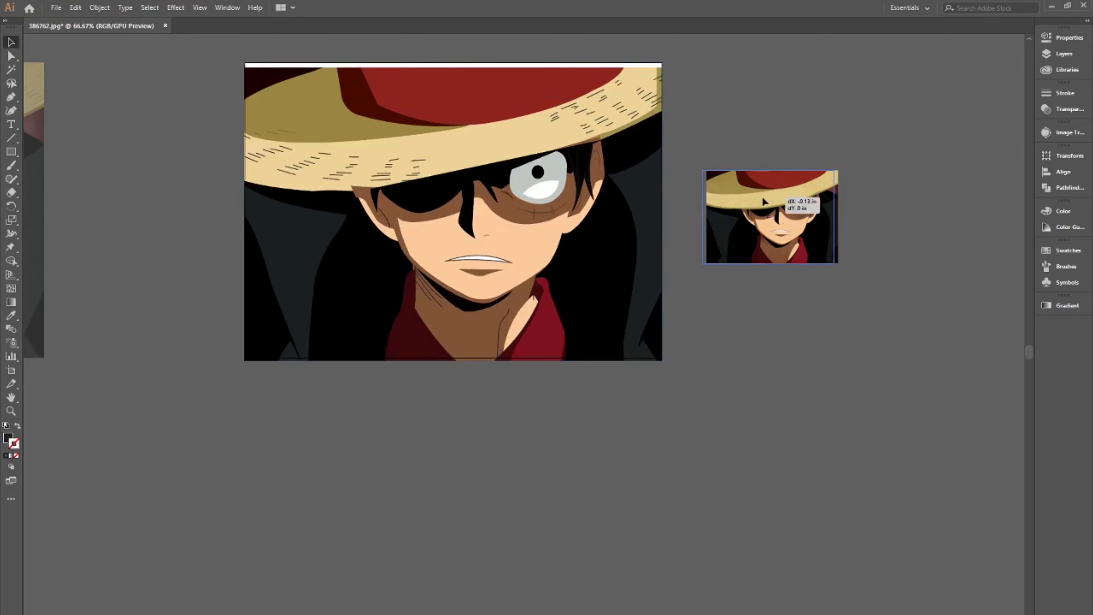
pyautogui.scroll(2, 635, 186)
pyautogui.scroll(-2, 635, 186)
pyautogui.click(390, 166)
pyautogui.hotkey('ctrl', 'alt', '7')
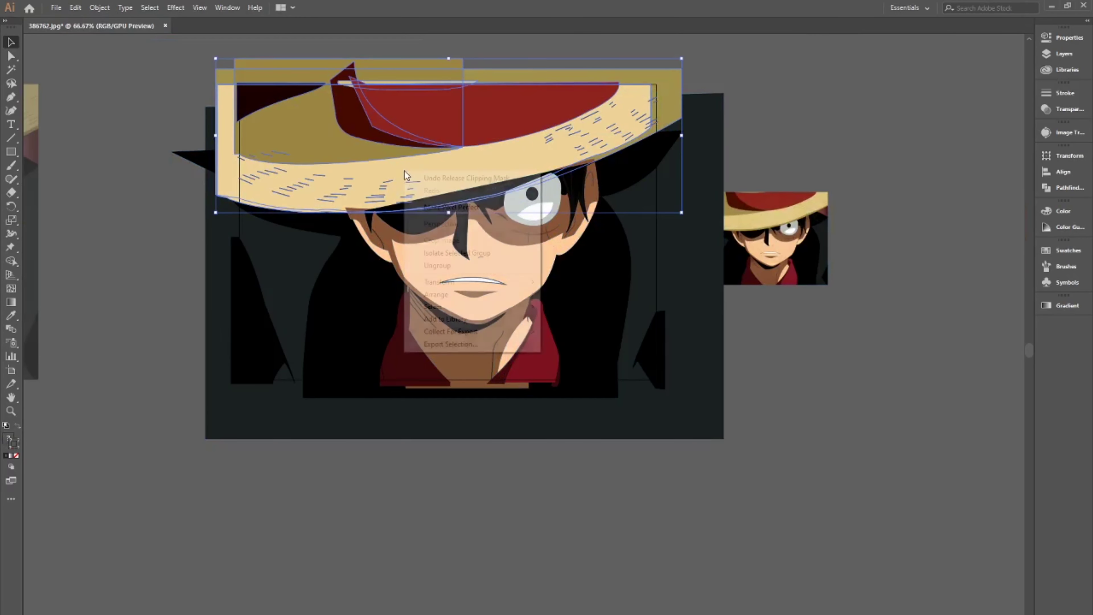
# - Ungroup the hat pieces and select the thin strip atop the hat
pyautogui.rightClick(667, 213)
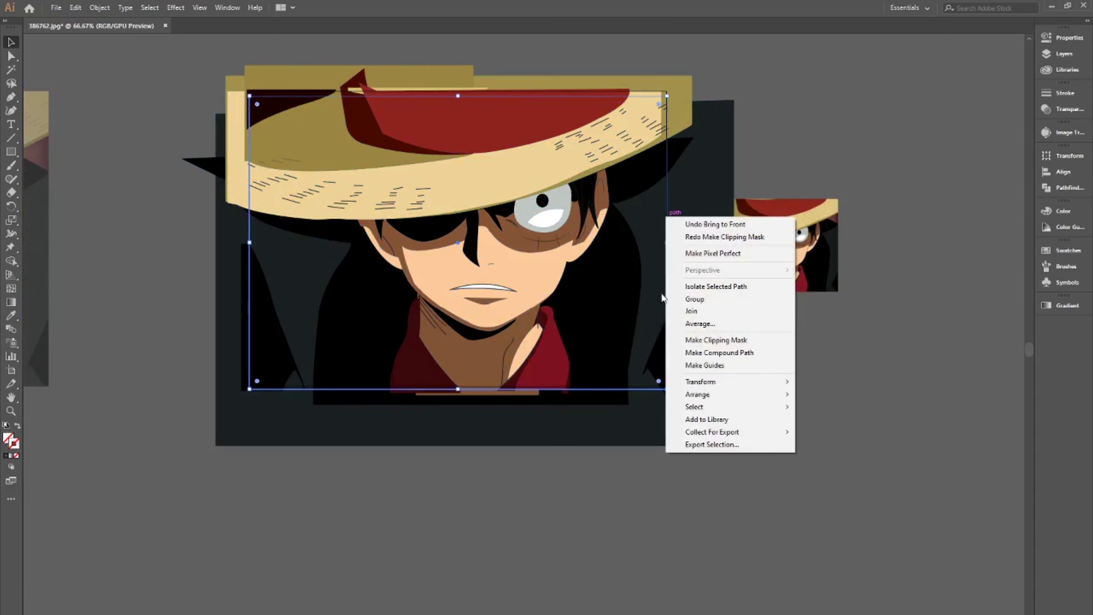
pyautogui.press('Escape')
pyautogui.rightClick(462, 97)
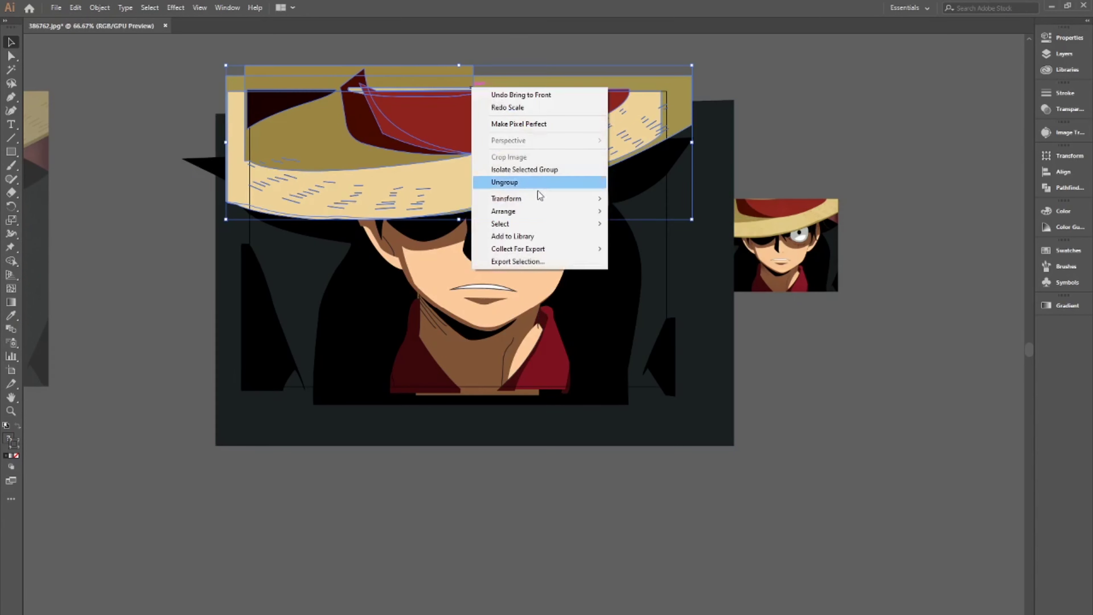
pyautogui.click(538, 178)
pyautogui.hotkey('ctrl', '+')
pyautogui.click(417, 110)
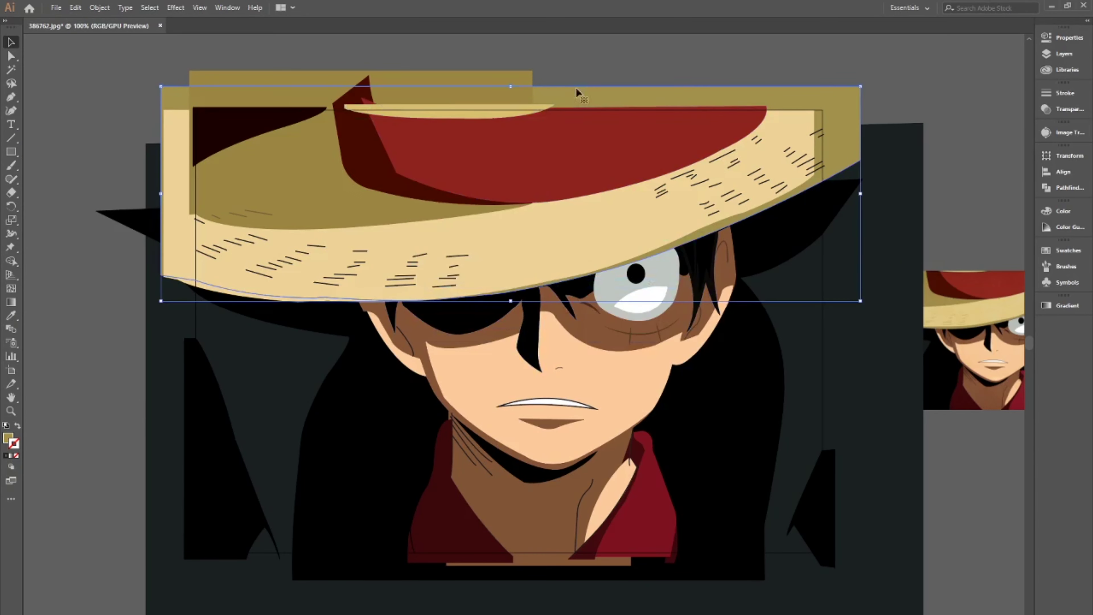
pyautogui.hotkey('ctrl', '-')
# - Resize the crop rectangle to fit the portrait and clip the artwork to it
pyautogui.moveTo(598, 123); pyautogui.dragTo(598, 122)
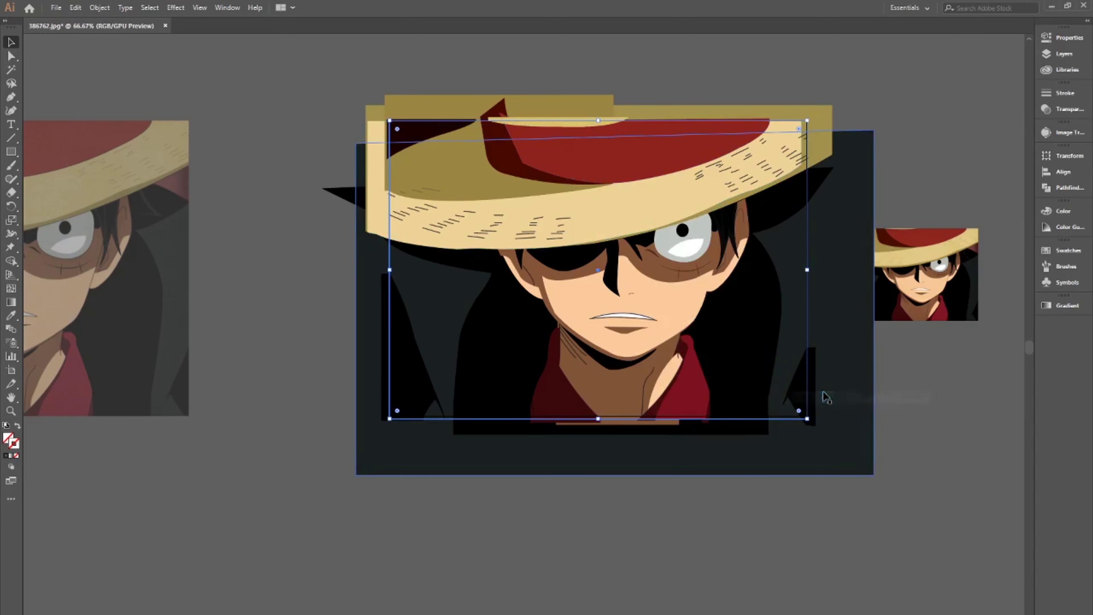
pyautogui.keyDown('shift'); pyautogui.click(840, 457); pyautogui.keyUp('shift')
pyautogui.rightClick(715, 318)
pyautogui.click(766, 401)
pyautogui.scroll(1, 888, 360)
# - Inspect the neck lines and reapply the clipping mask to the portrait
pyautogui.moveTo(887, 360); pyautogui.dragTo(820, 437)
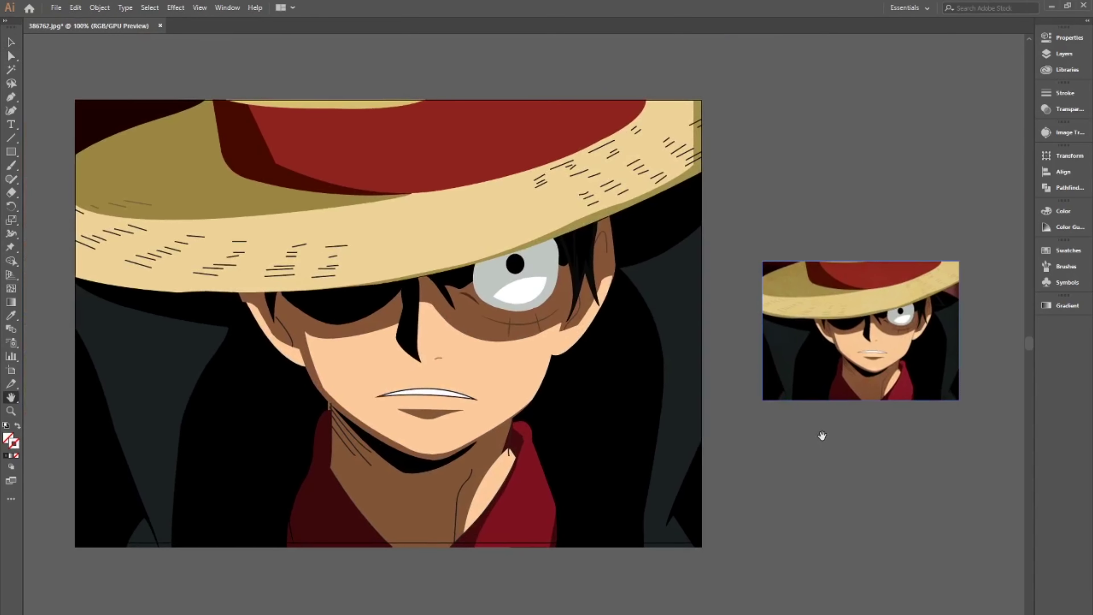
pyautogui.scroll(-1, 535, 454)
pyautogui.scroll(4, 390, 422)
pyautogui.scroll(-2, 405, 405)
pyautogui.scroll(2, 404, 405)
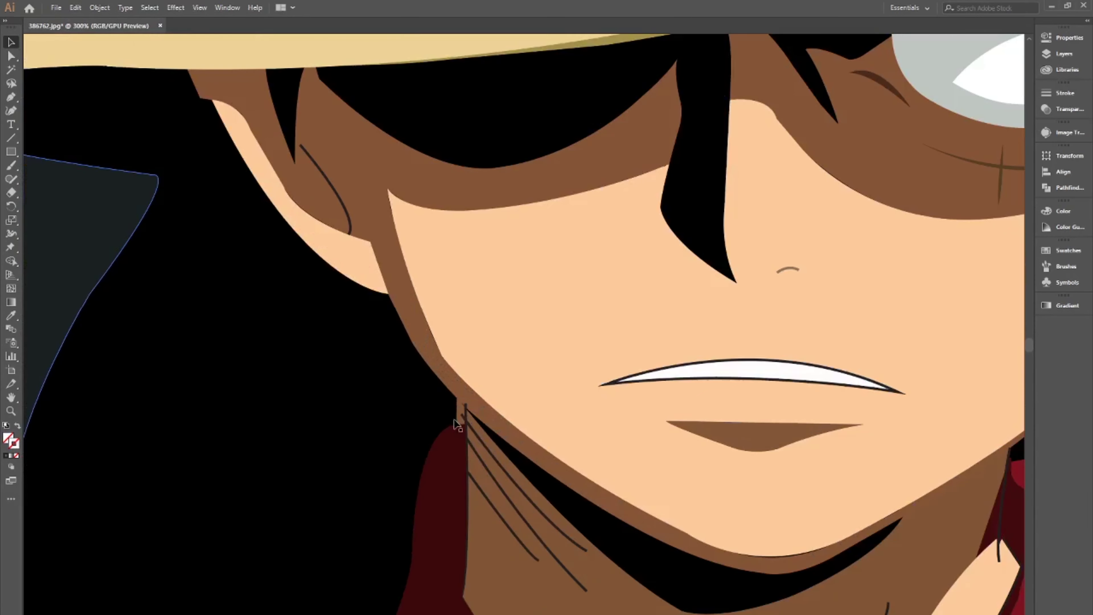
pyautogui.scroll(4, 405, 404)
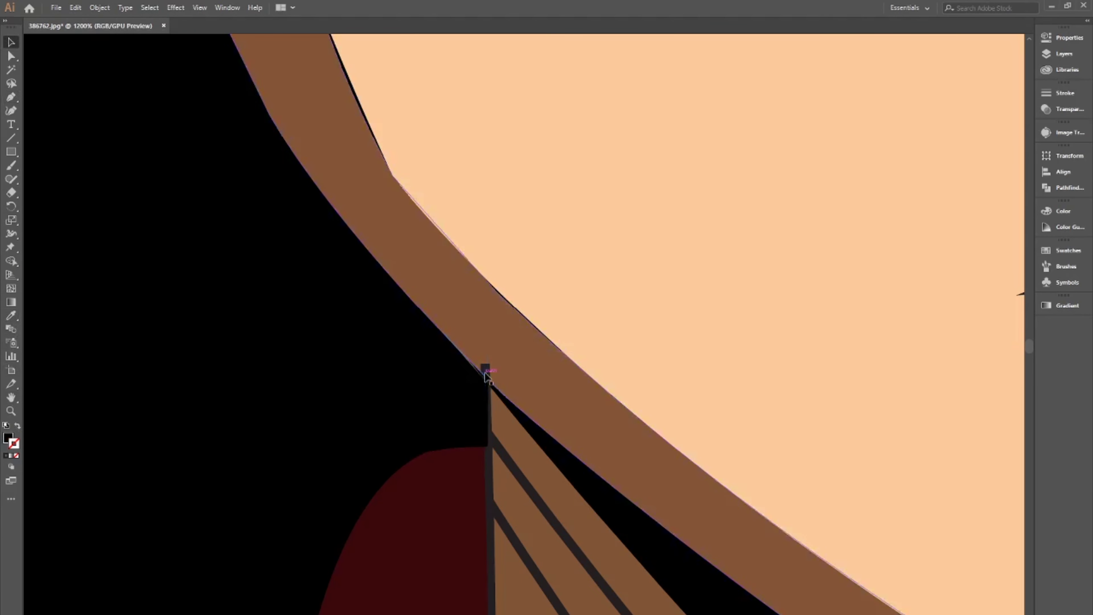
pyautogui.click(487, 374)
pyautogui.scroll(-5, 486, 373)
pyautogui.scroll(4, 675, 249)
pyautogui.scroll(-10, 338, 290)
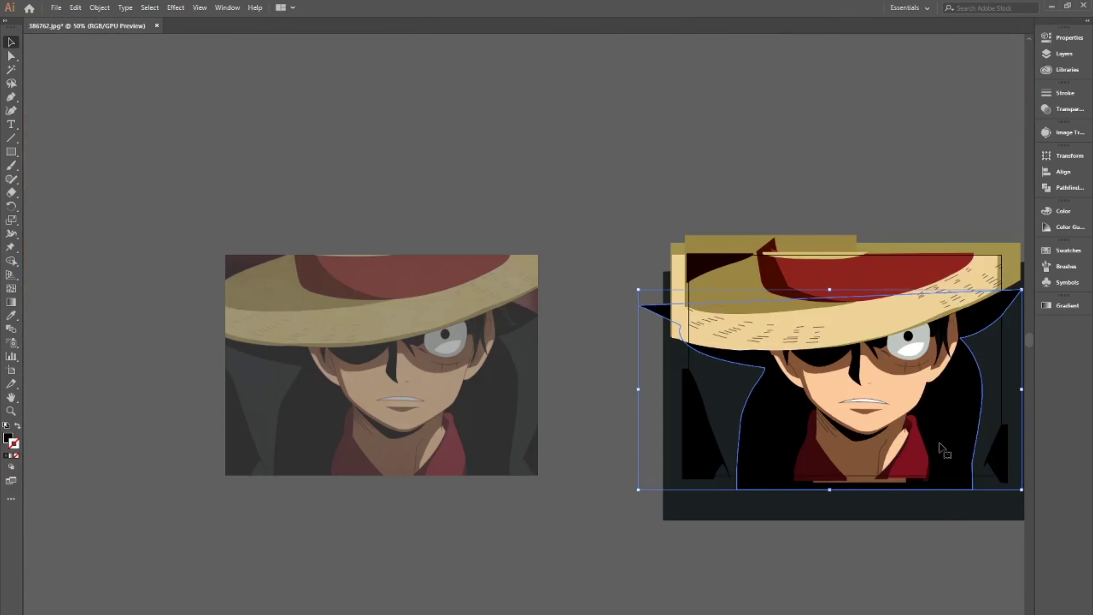
pyautogui.scroll(1, 610, 288)
pyautogui.rightClick(611, 288)
pyautogui.click(637, 486)
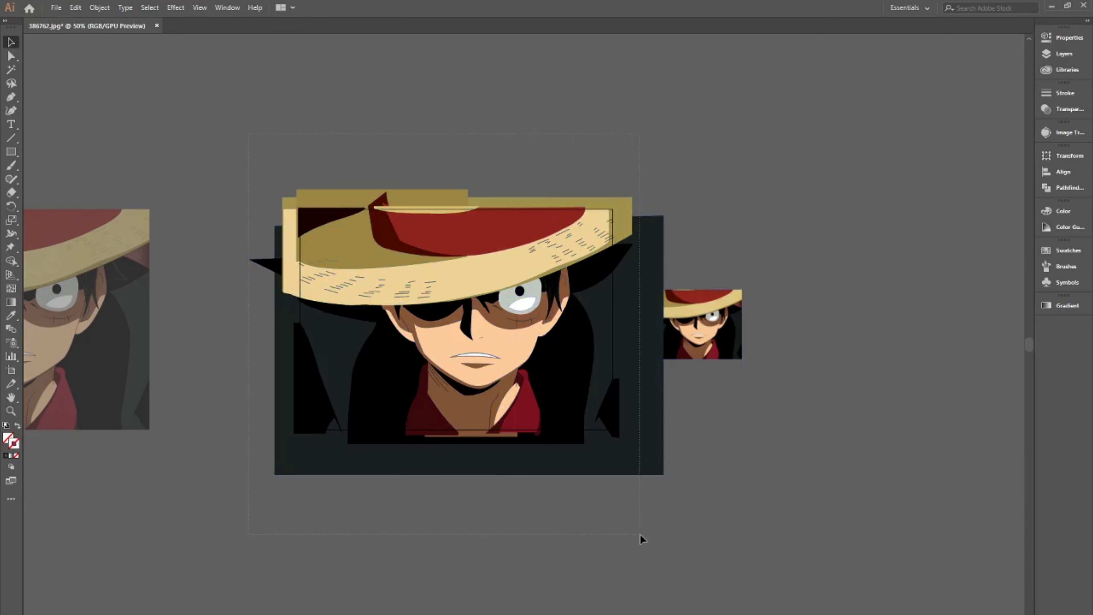
# - Enlarge the reference photo beside the portrait and bring OBS forward
pyautogui.scroll(3, 754, 205)
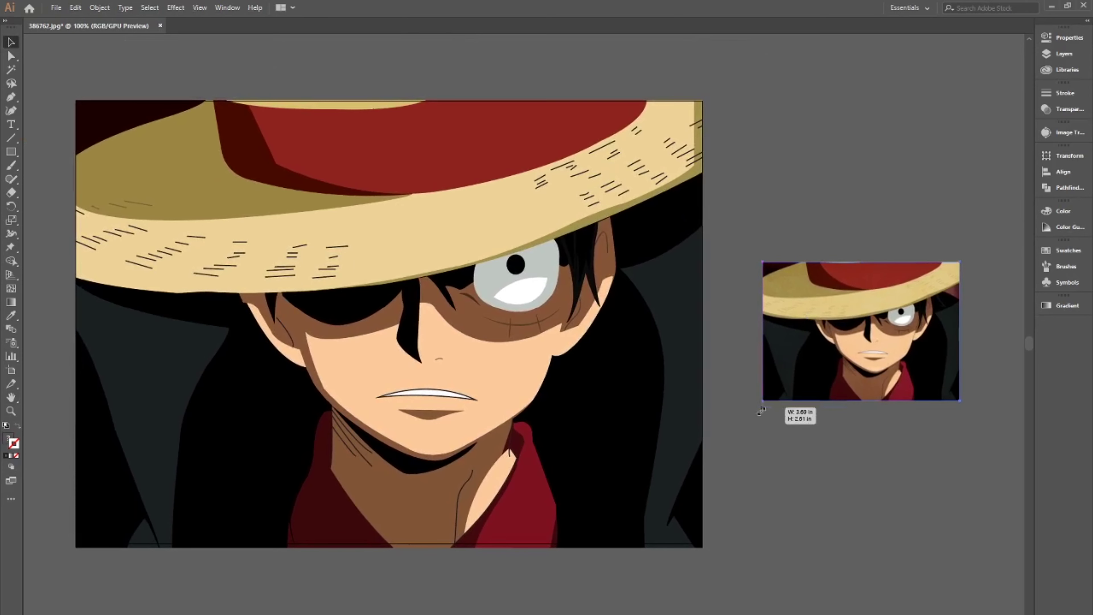
pyautogui.moveTo(717, 456); pyautogui.dragTo(721, 459)
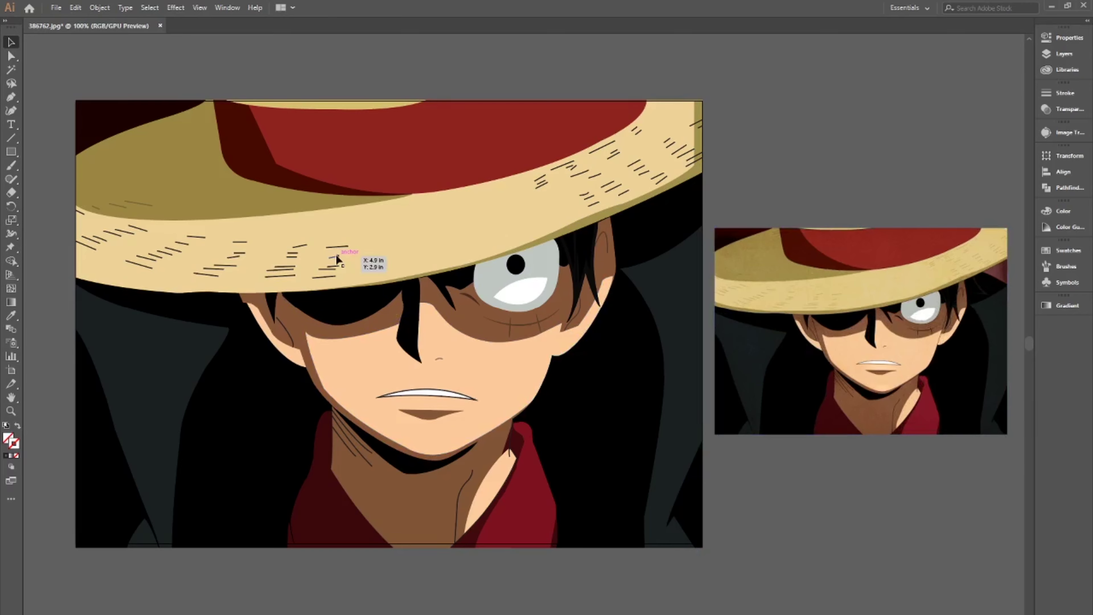
pyautogui.hotkey('alt', 'Tab')
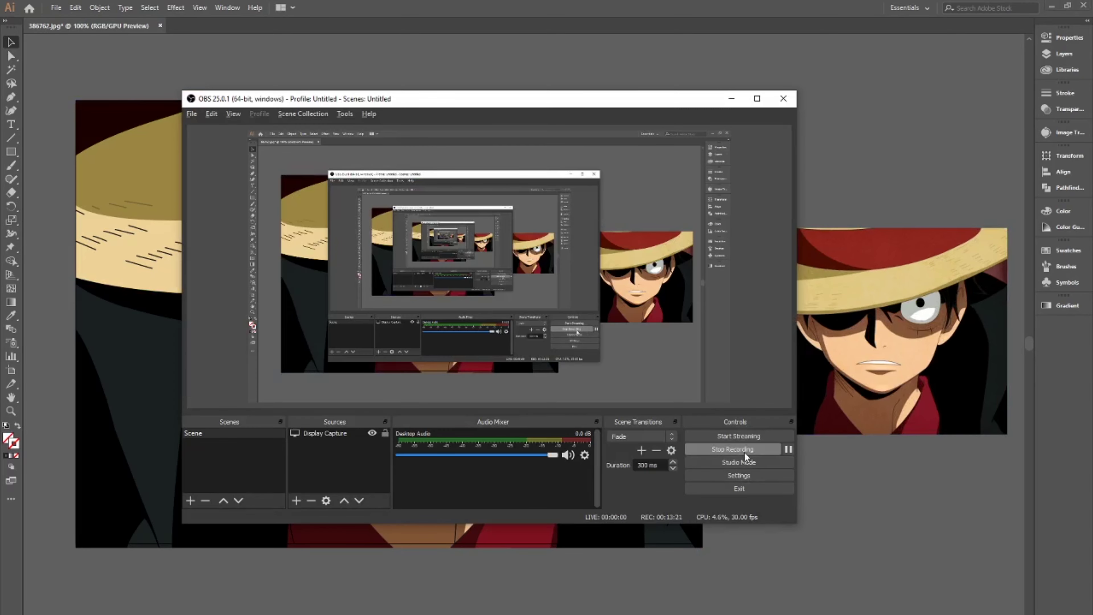